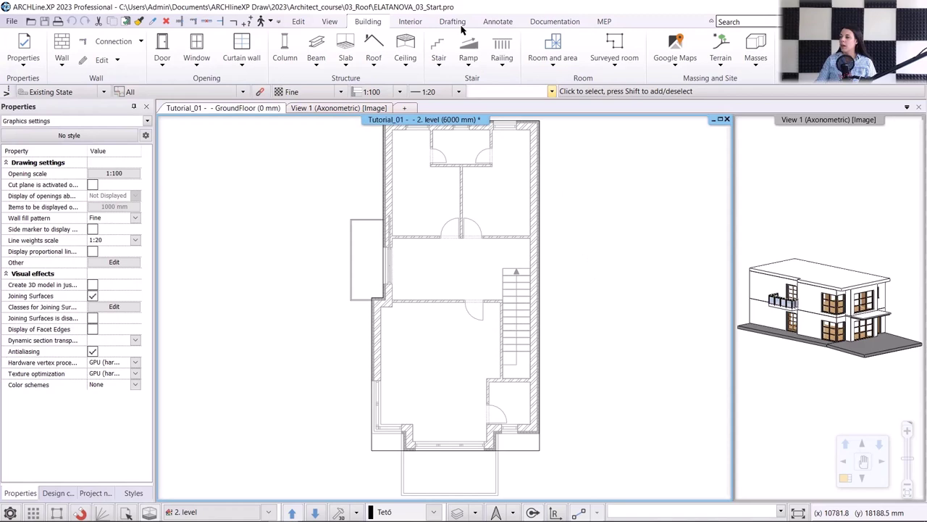
Step: Open the Roof button's dropdown of creation options on the Building tab
{"action": "left_click", "coordinate": [378, 73]}
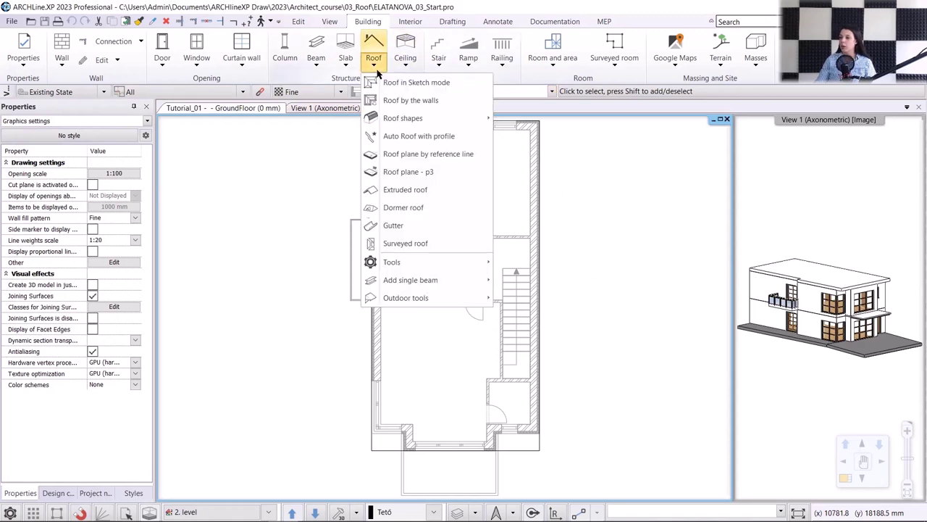
Step: Start a sketched roof and settle on the Simple roof style after previewing Steel Roofing 900 and Ventilated
{"action": "left_click", "coordinate": [429, 84]}
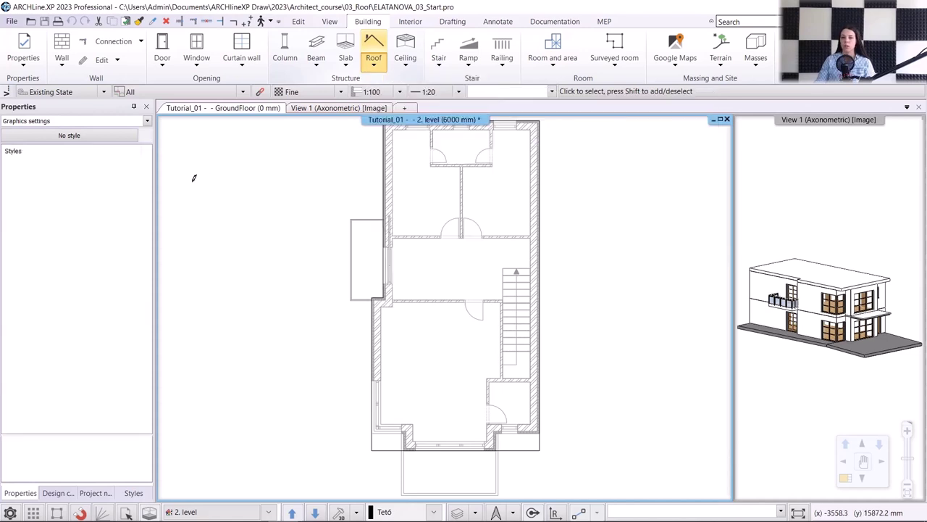
{"action": "left_click", "coordinate": [39, 174]}
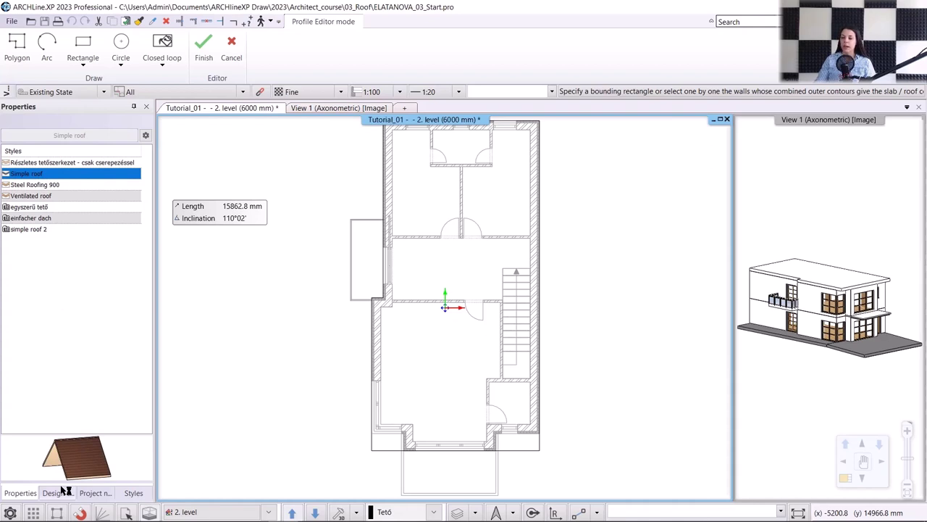
{"action": "left_click", "coordinate": [42, 187]}
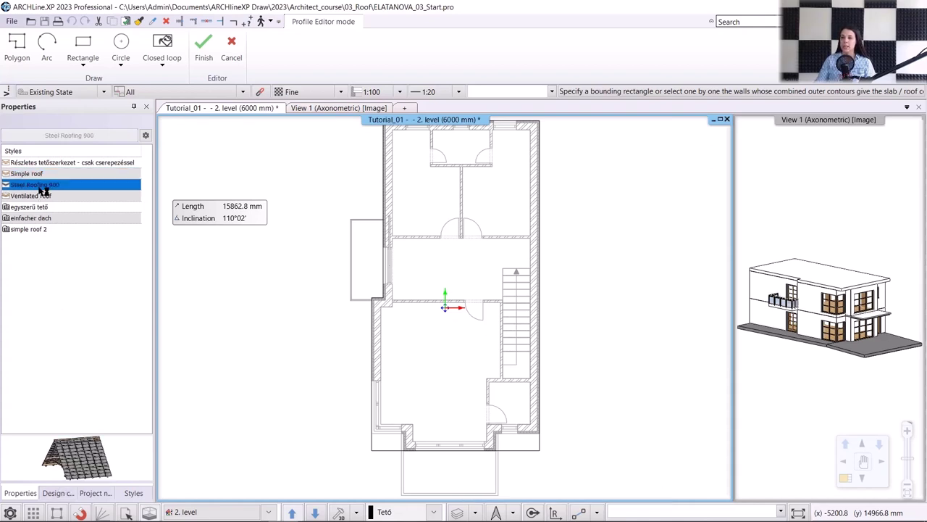
{"action": "left_click", "coordinate": [42, 195]}
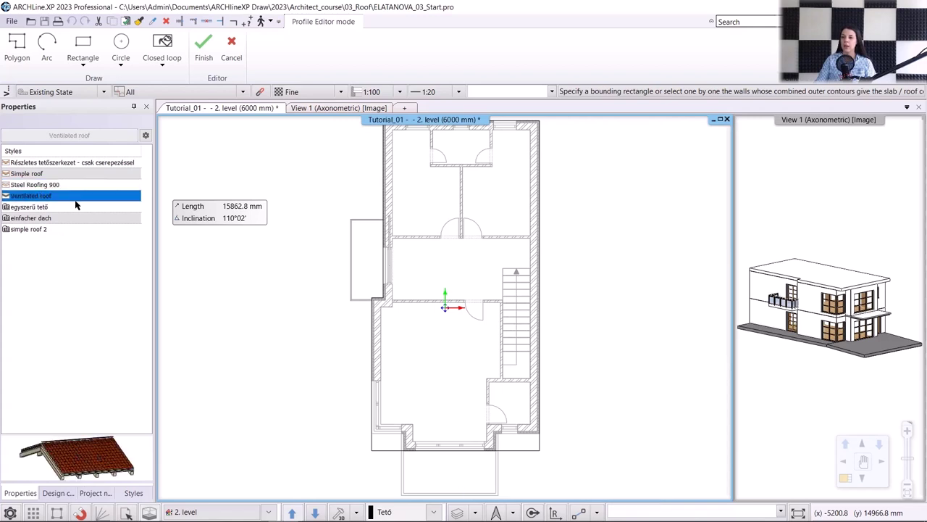
{"action": "left_click", "coordinate": [31, 175]}
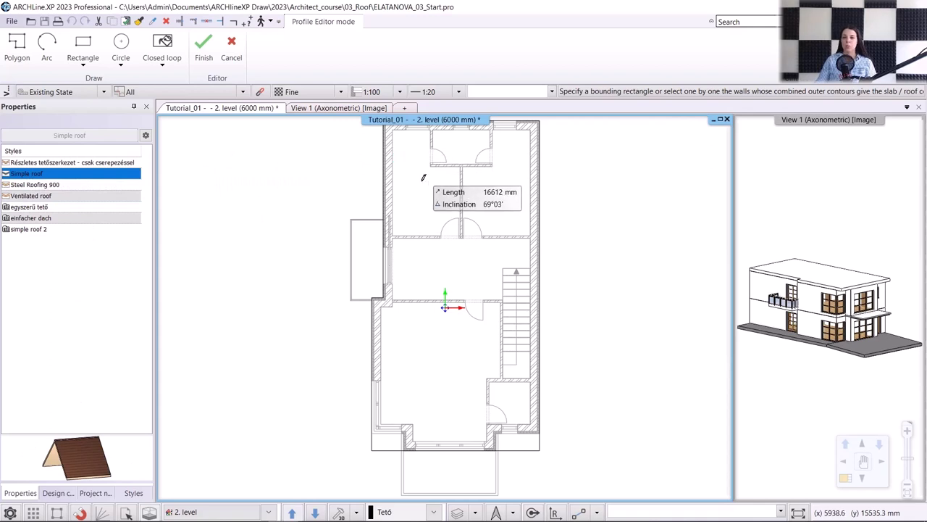
Step: Trace the roof outline through the five outer wall corners and close it perpendicularly
{"action": "middle_click_drag", "start_coordinate": [423, 176], "coordinate": [416, 203]}
{"action": "scroll", "coordinate": [377, 192], "scroll_direction": "up", "scroll_amount": 2}
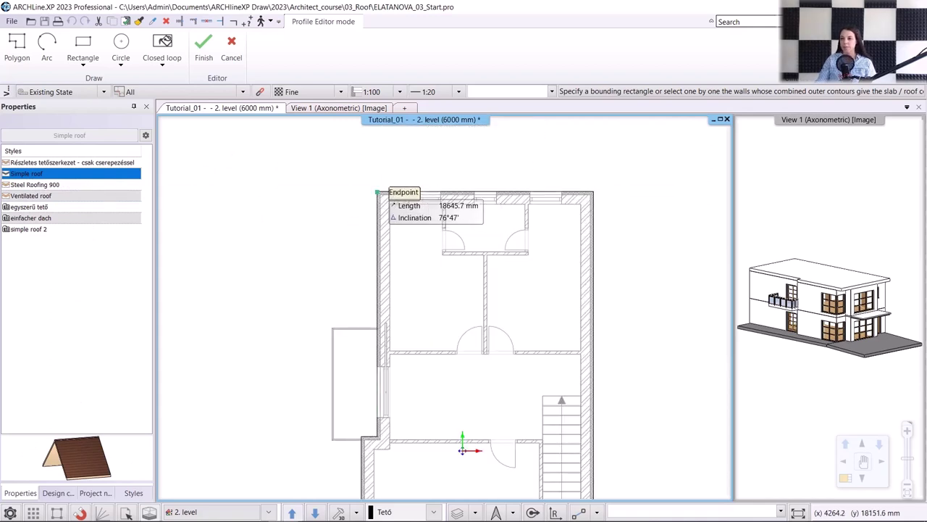
{"action": "left_click", "coordinate": [376, 192]}
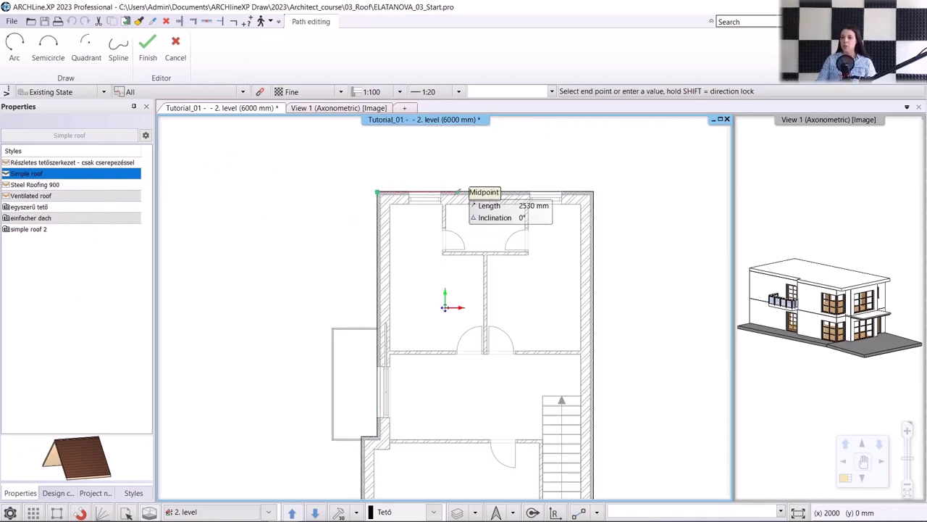
{"action": "left_click", "coordinate": [592, 192]}
{"action": "middle_click_drag", "start_coordinate": [597, 460], "coordinate": [543, 231]}
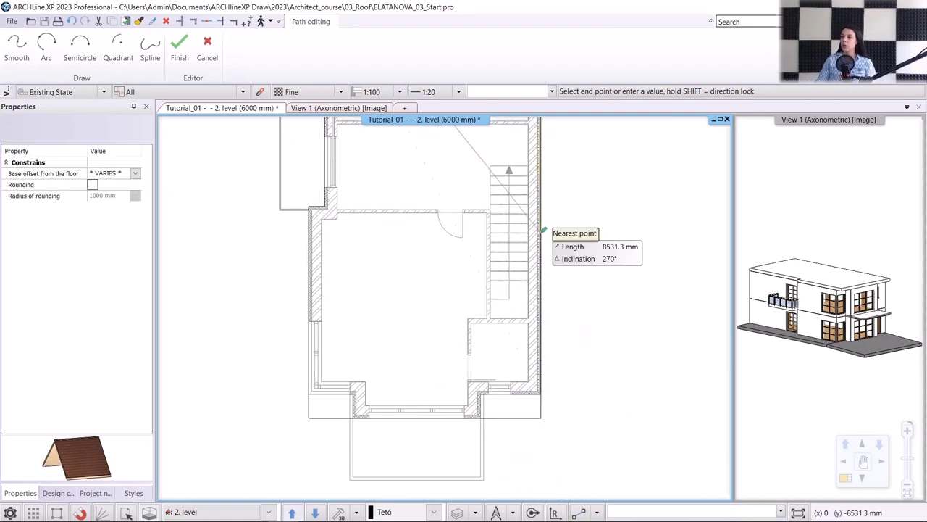
{"action": "left_click", "coordinate": [541, 418]}
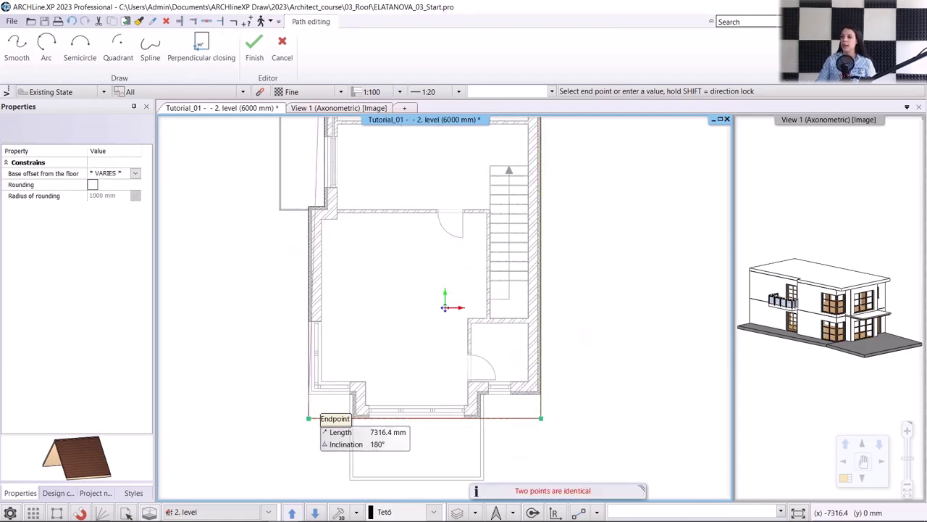
{"action": "left_click", "coordinate": [309, 418]}
{"action": "scroll", "coordinate": [304, 189], "scroll_direction": "up", "scroll_amount": 2}
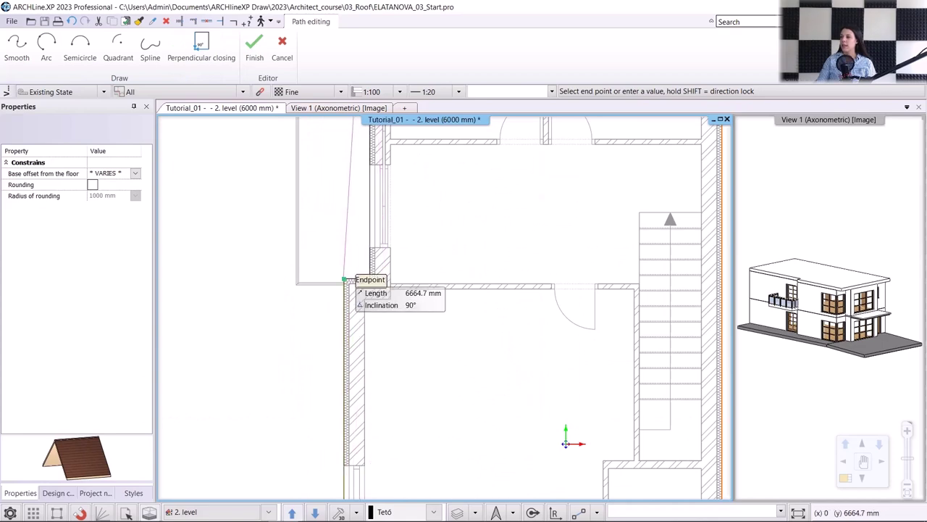
{"action": "left_click", "coordinate": [344, 279]}
{"action": "scroll", "coordinate": [435, 257], "scroll_direction": "down", "scroll_amount": 2}
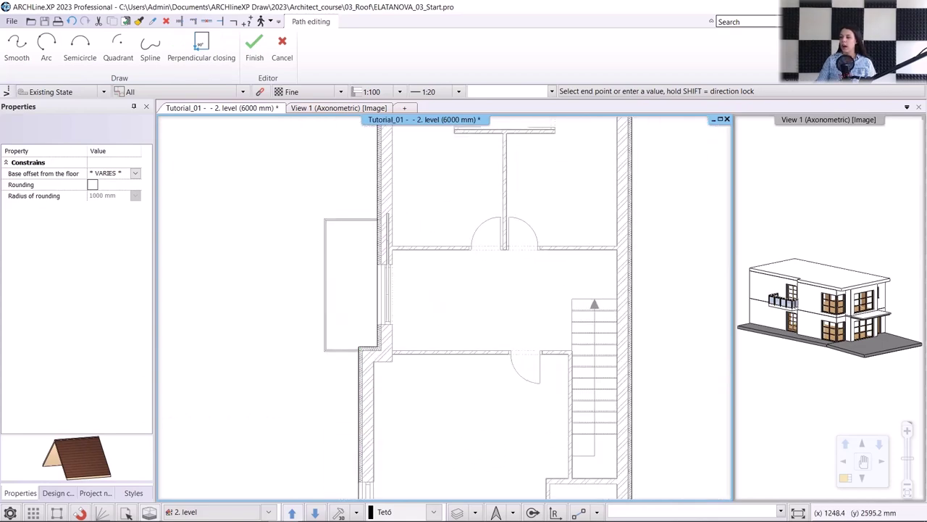
{"action": "left_click", "coordinate": [208, 45]}
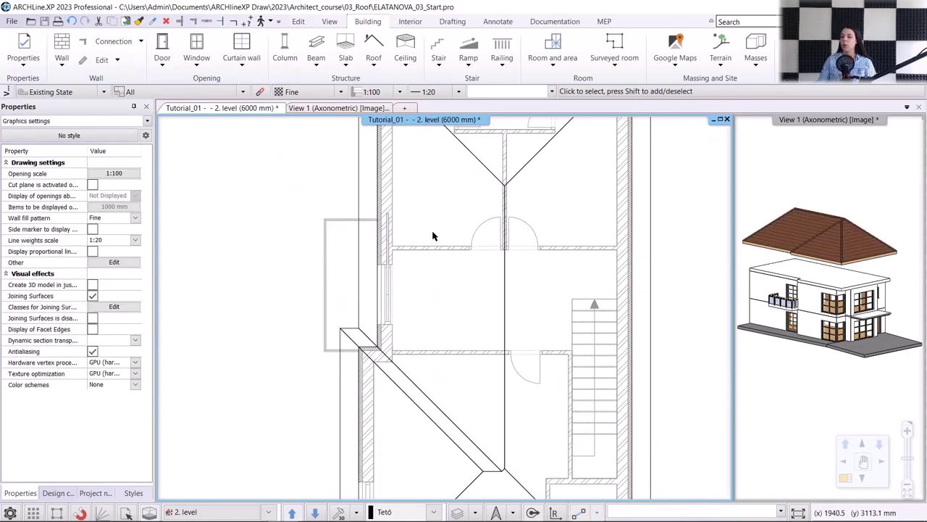
{"action": "scroll", "coordinate": [433, 235], "scroll_direction": "down", "scroll_amount": 4}
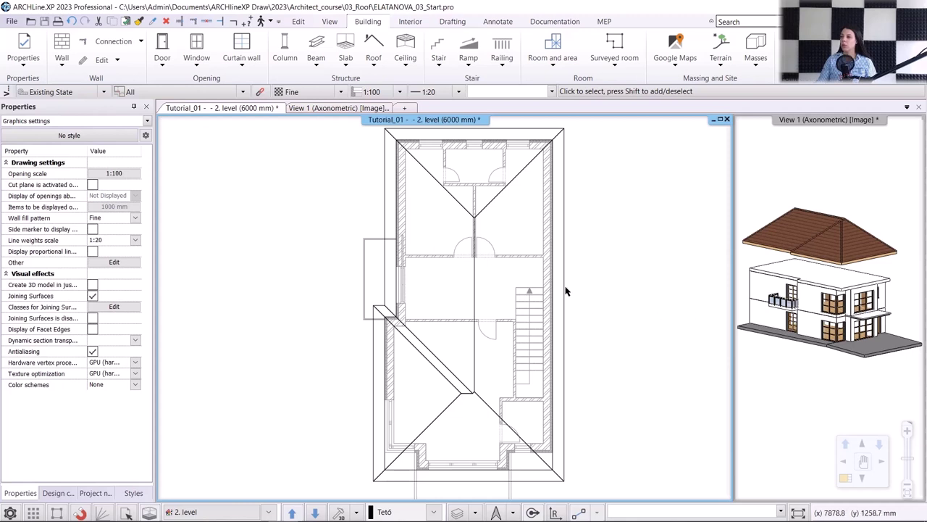
Step: Open the roof's Automatic roof settings and review eaves purlin, middle purlin, rafter, collar beam, ridge board and batten pages
{"action": "left_click", "coordinate": [564, 311]}
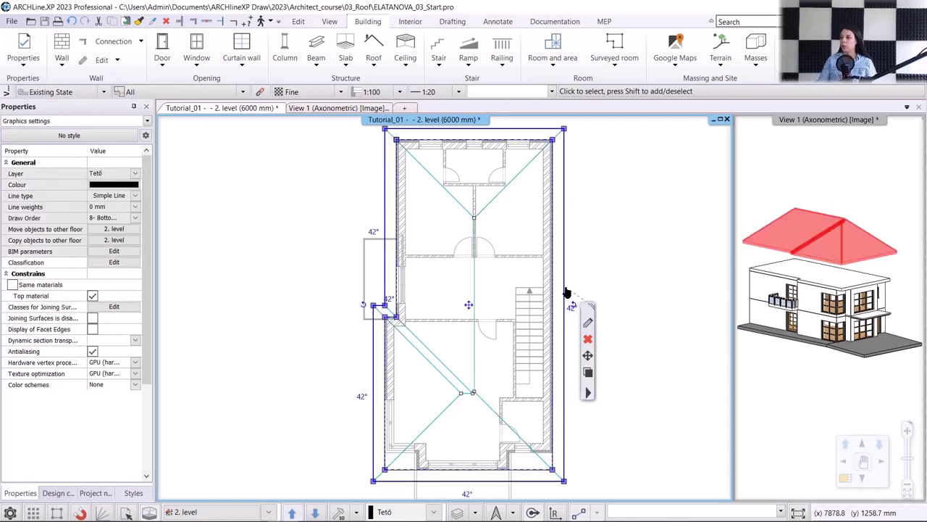
{"action": "left_click", "coordinate": [588, 325]}
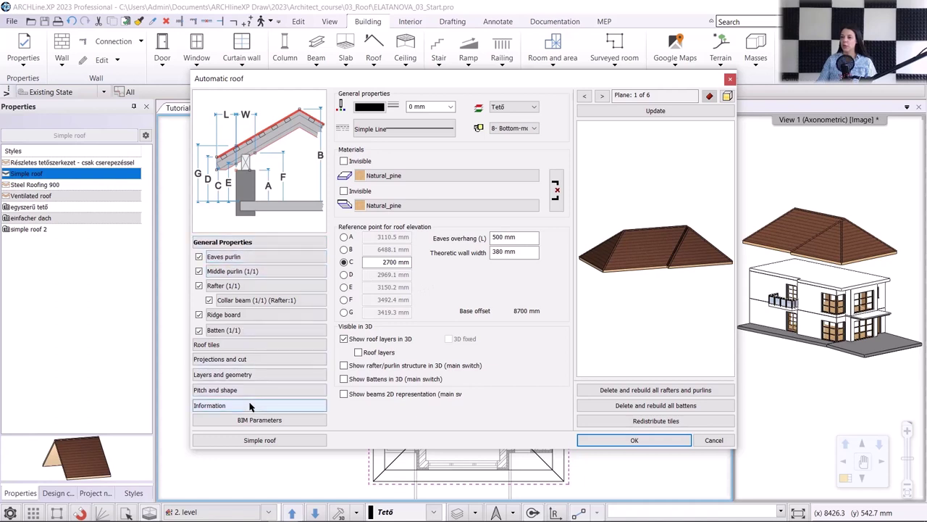
{"action": "left_click", "coordinate": [231, 258]}
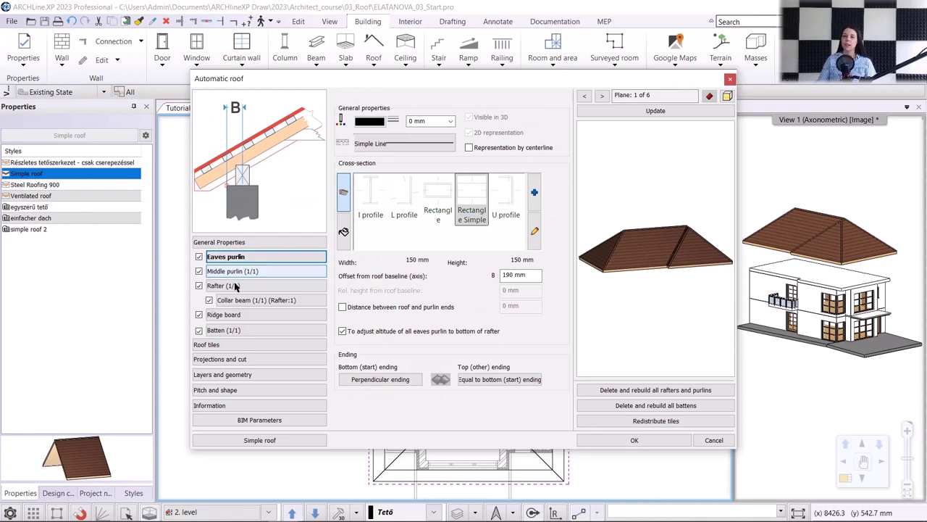
{"action": "left_click", "coordinate": [240, 271]}
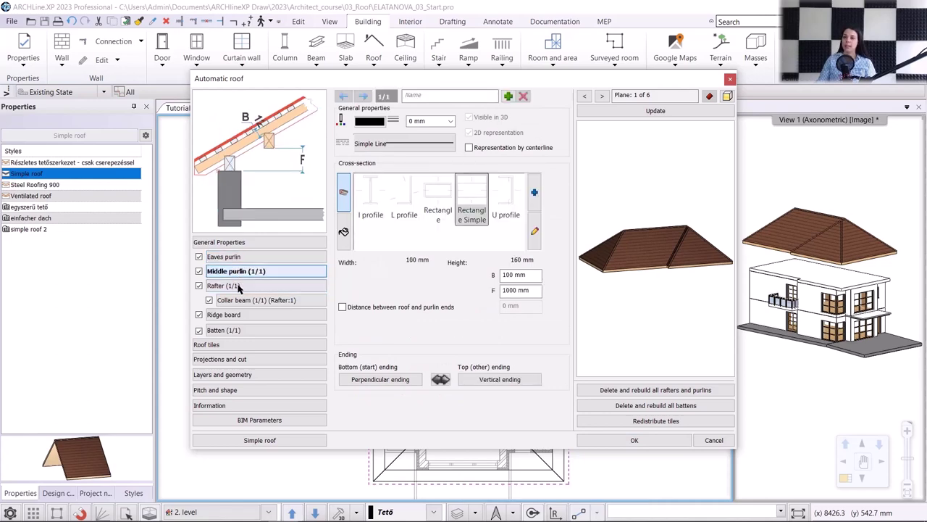
{"action": "left_click", "coordinate": [239, 287]}
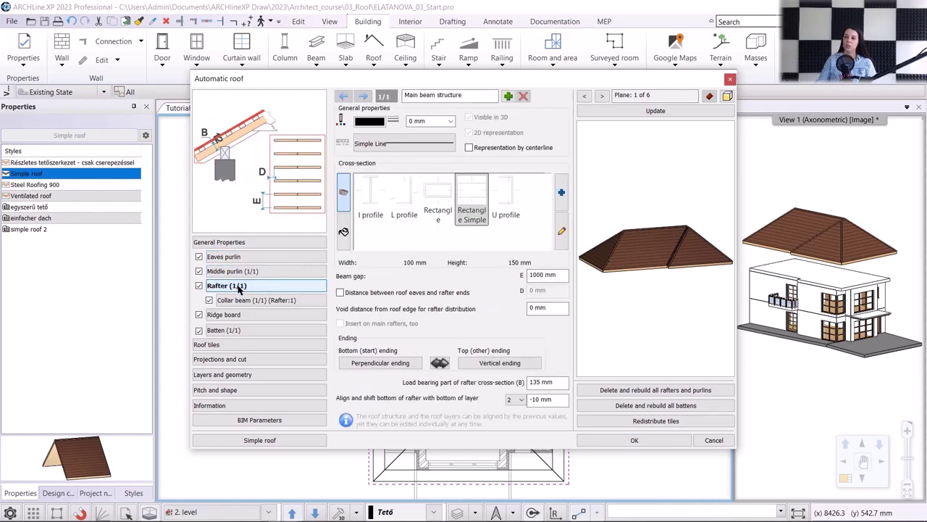
{"action": "left_click", "coordinate": [245, 302]}
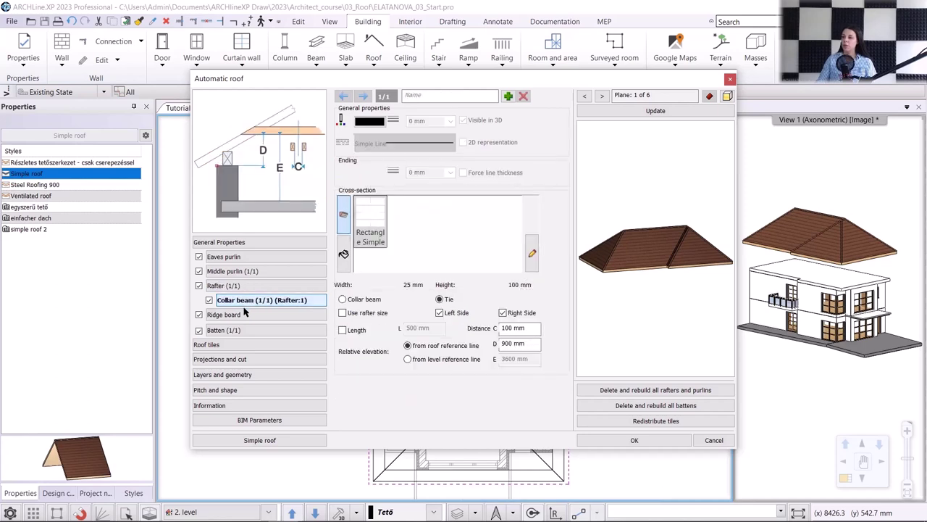
{"action": "left_click", "coordinate": [244, 314]}
{"action": "left_click", "coordinate": [241, 330]}
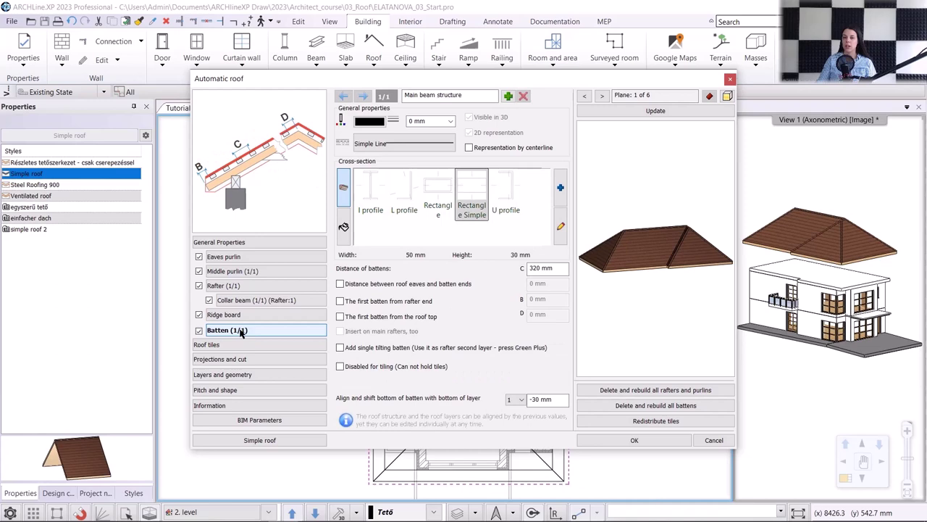
{"action": "left_click", "coordinate": [227, 243]}
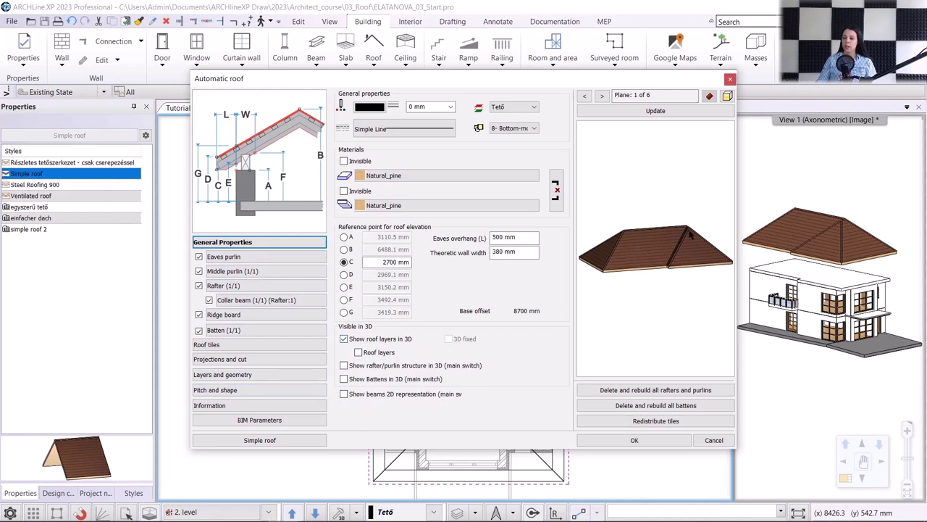
Step: Set reference point C to -300 mm and update the roof, giving a 5700 mm base offset
{"action": "left_click_drag", "start_coordinate": [614, 263], "coordinate": [681, 264]}
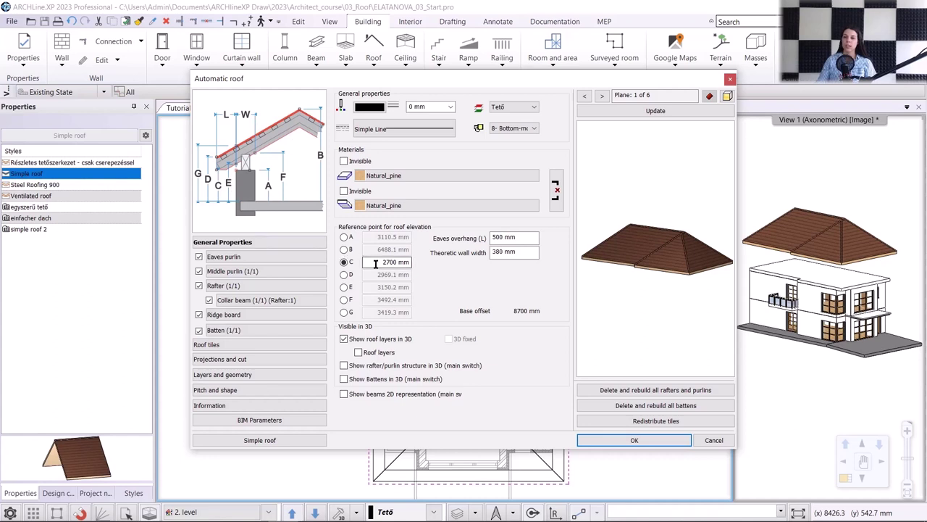
{"action": "left_click_drag", "start_coordinate": [382, 261], "coordinate": [411, 261]}
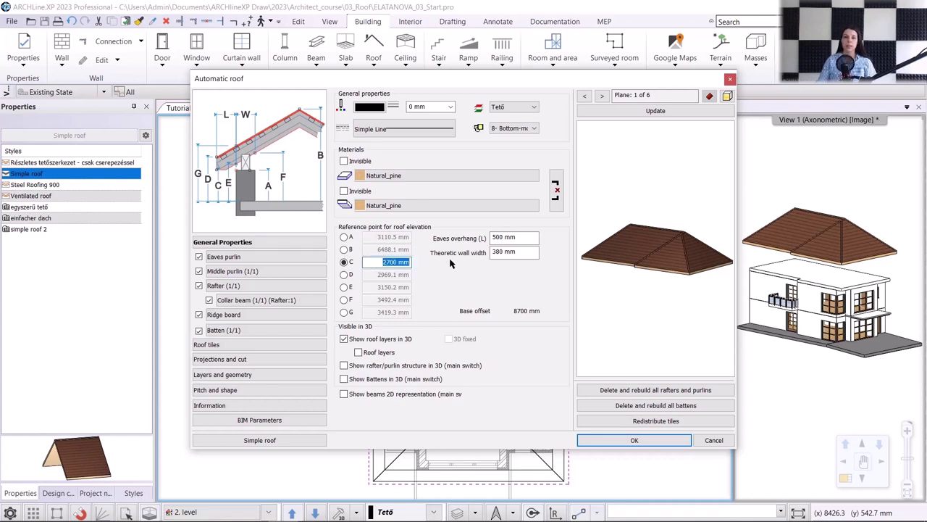
{"action": "type", "text": "-300"}
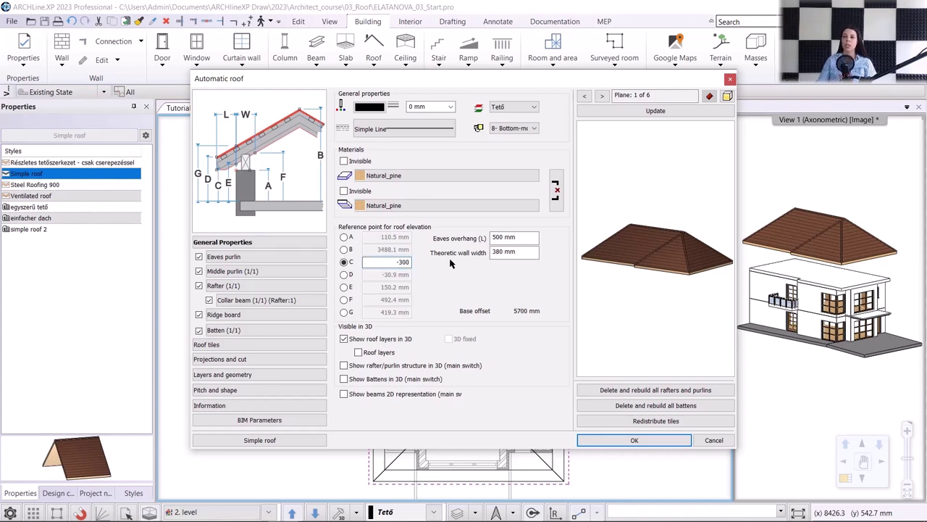
{"action": "left_click", "coordinate": [612, 110]}
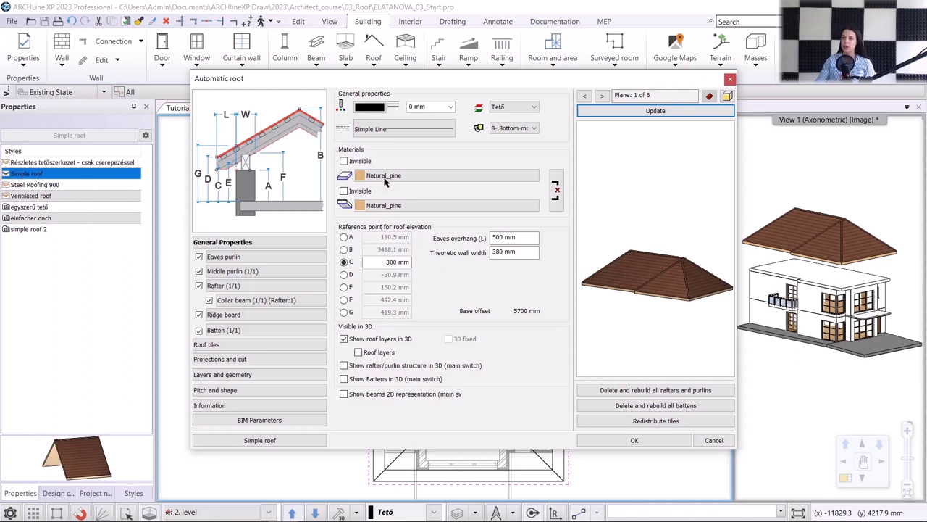
Step: Set the first roof material to Bright_white, copy it to the second, and update the preview
{"action": "left_click_drag", "start_coordinate": [608, 314], "coordinate": [685, 269]}
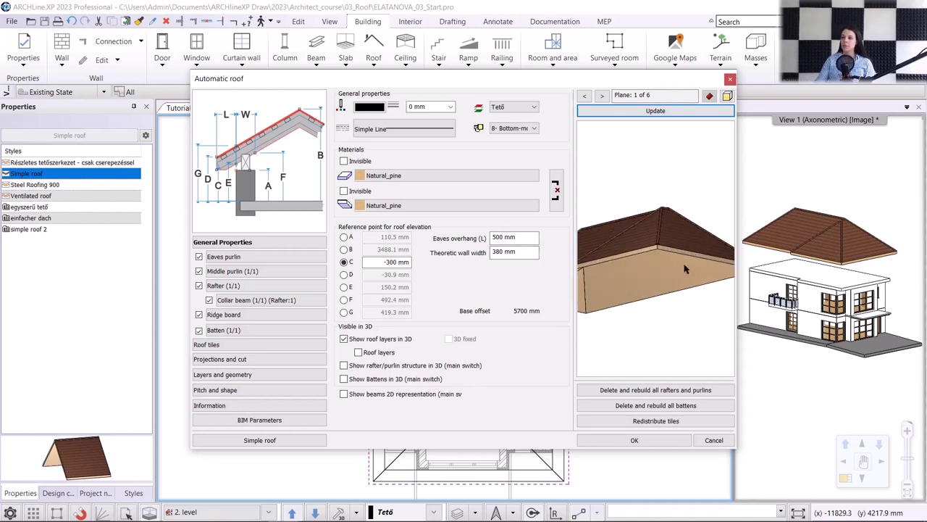
{"action": "left_click", "coordinate": [406, 181]}
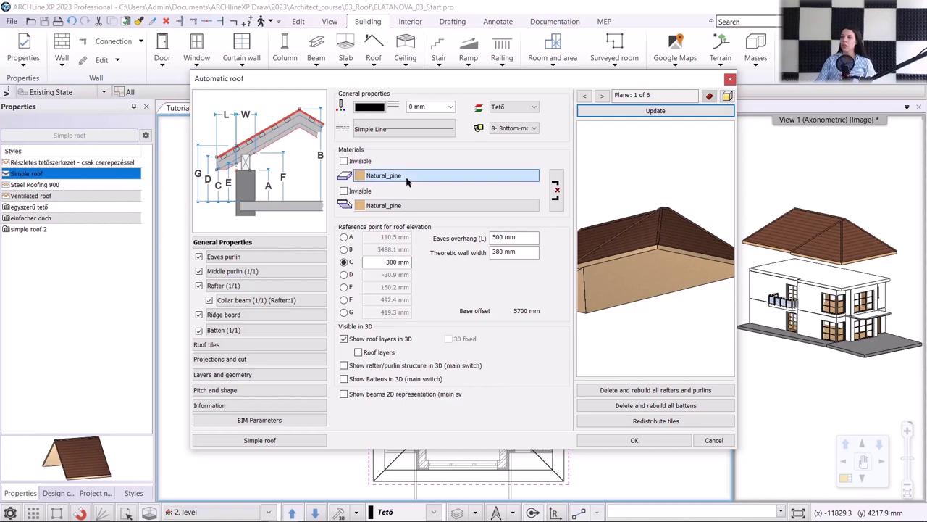
{"action": "double_click", "coordinate": [407, 181]}
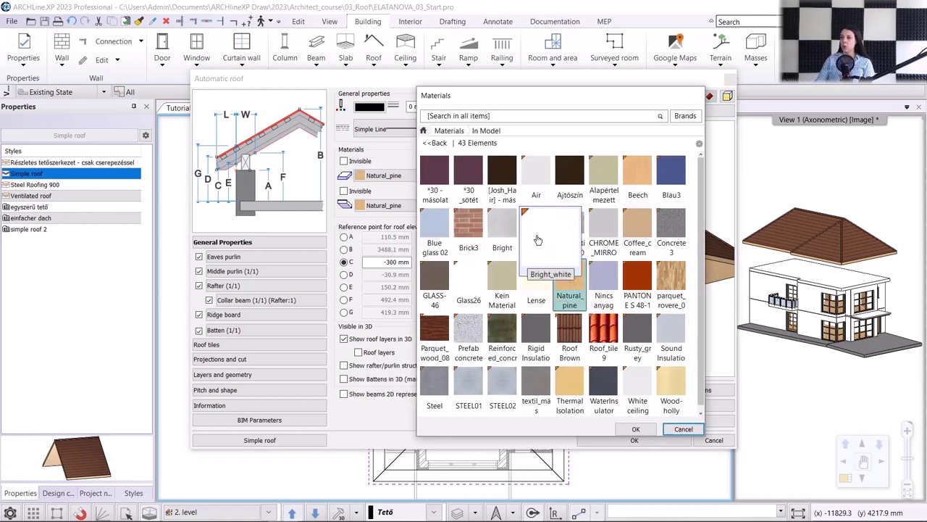
{"action": "left_click", "coordinate": [538, 239]}
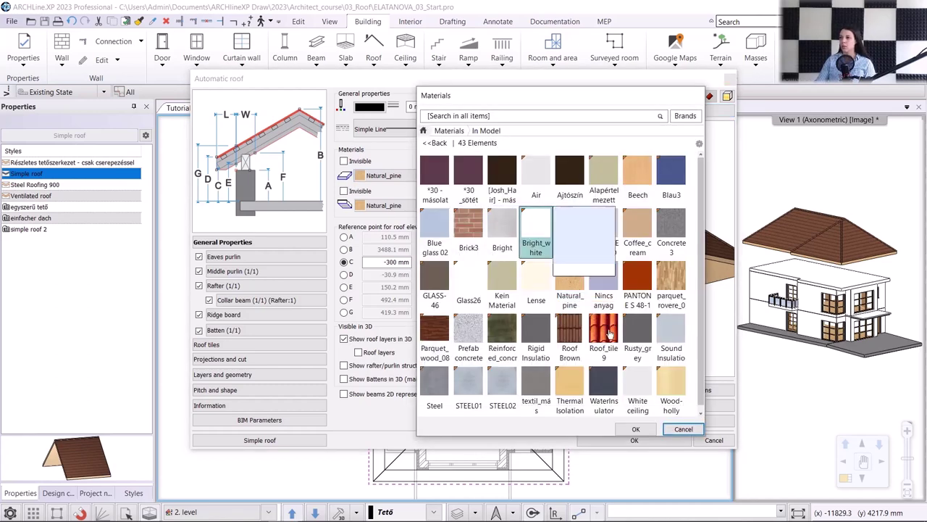
{"action": "left_click", "coordinate": [634, 429]}
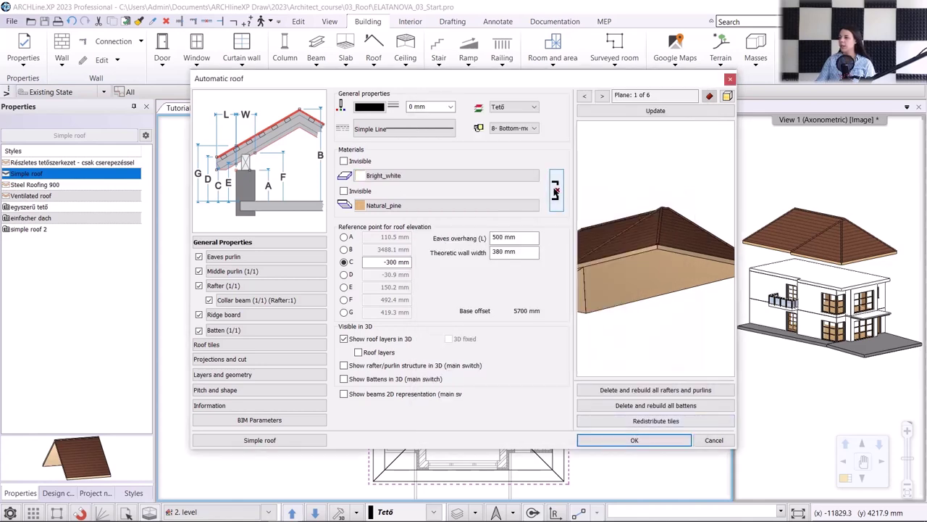
{"action": "left_click", "coordinate": [555, 191]}
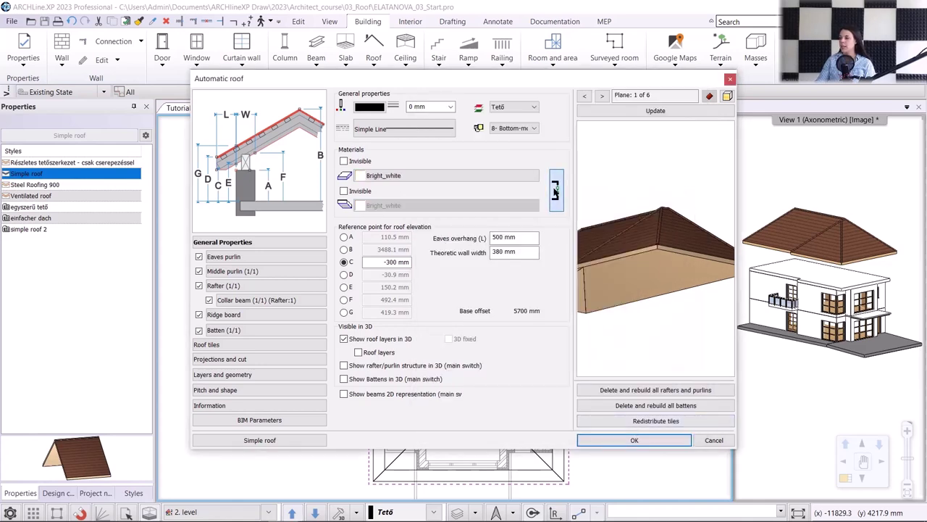
{"action": "left_click", "coordinate": [672, 108]}
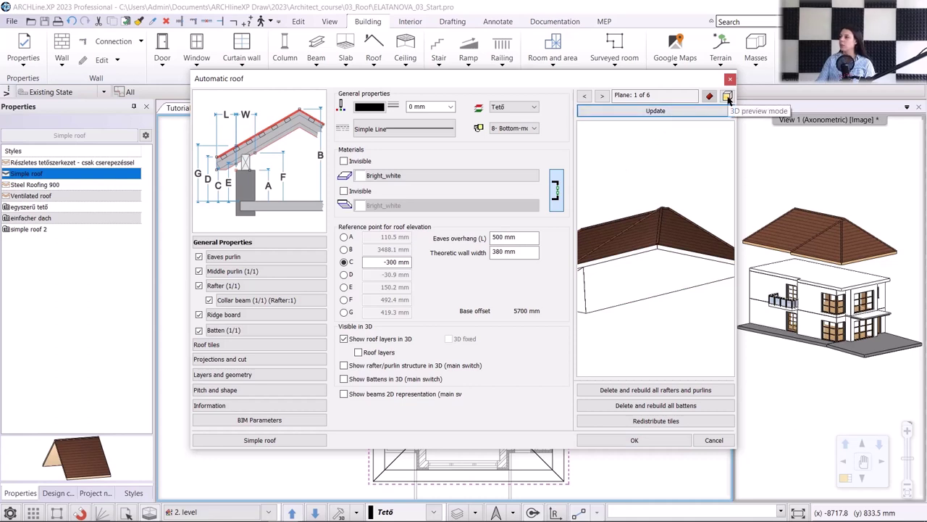
Step: Cycle the roof preview through hidden-line and wireframe modes, then back to shaded
{"action": "left_click", "coordinate": [727, 97]}
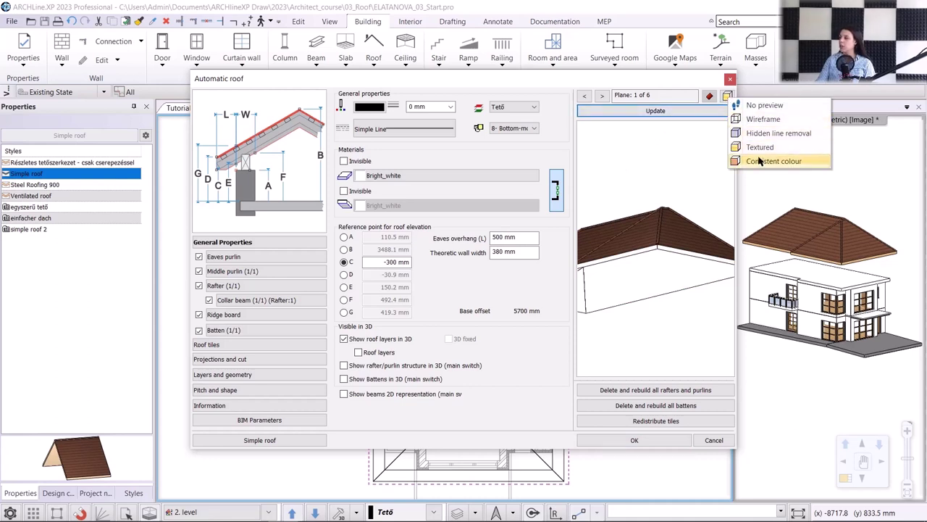
{"action": "left_click", "coordinate": [756, 136]}
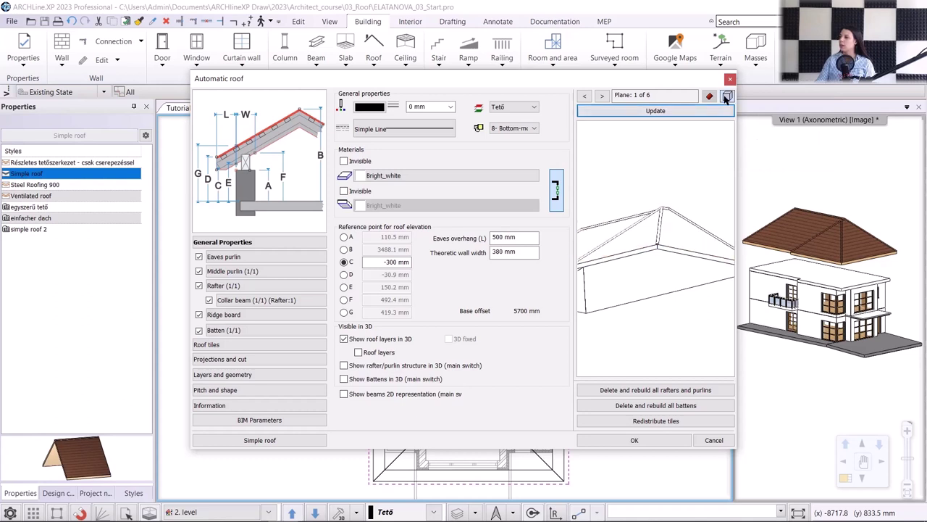
{"action": "left_click", "coordinate": [727, 97]}
{"action": "left_click", "coordinate": [746, 118]}
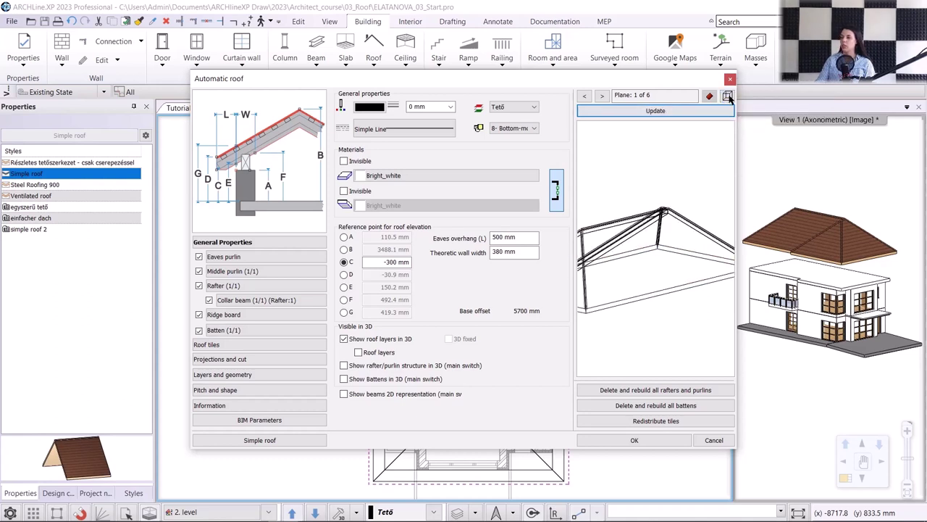
{"action": "left_click", "coordinate": [729, 99]}
{"action": "left_click", "coordinate": [753, 159]}
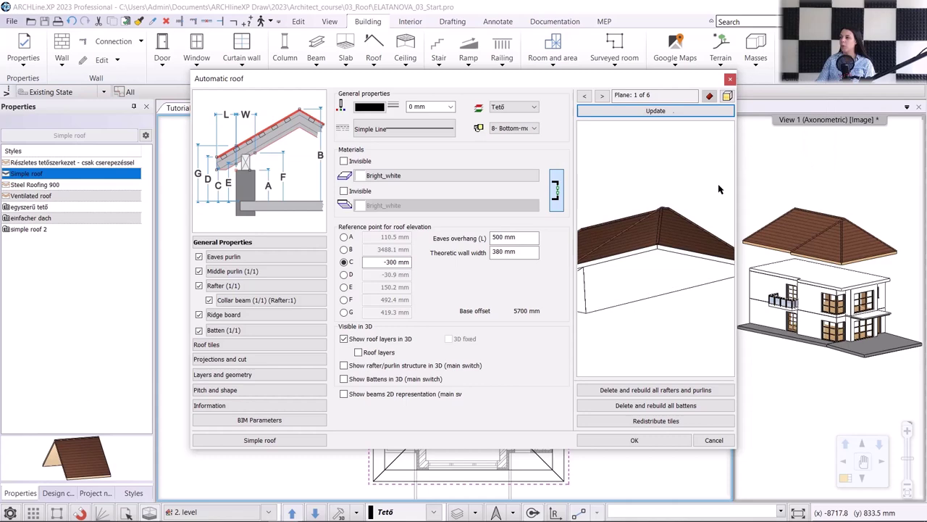
Step: Add the Roof Classic material to the basic roof tiles and update the preview
{"action": "left_click_drag", "start_coordinate": [689, 225], "coordinate": [637, 228]}
{"action": "left_click", "coordinate": [220, 347]}
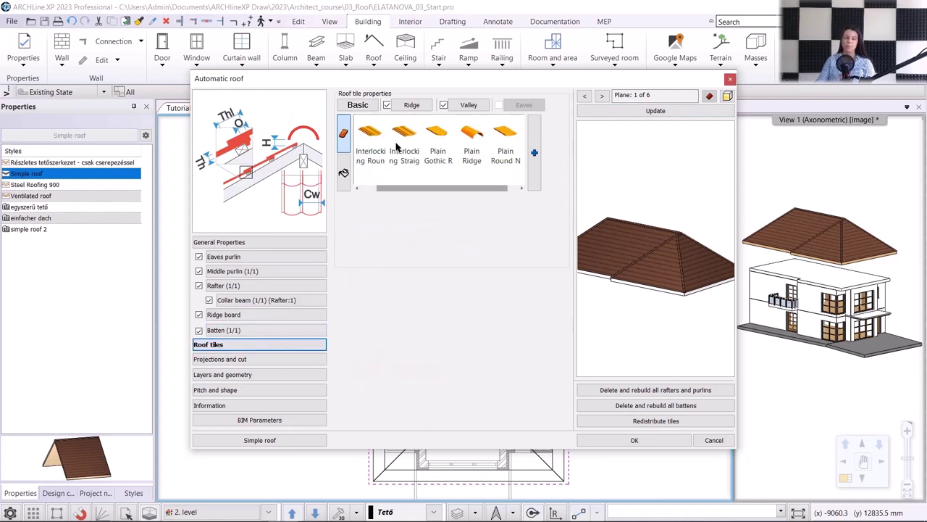
{"action": "scroll", "coordinate": [396, 148], "scroll_direction": "up", "scroll_amount": 2}
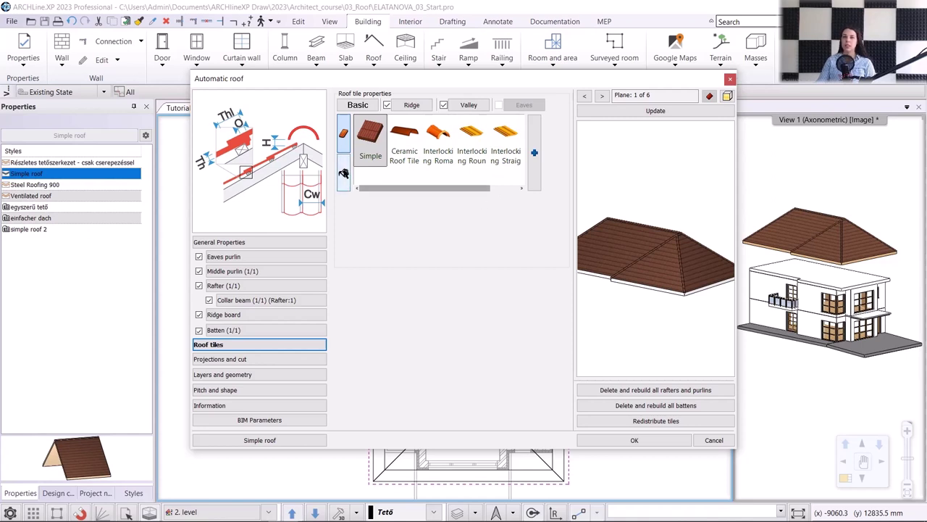
{"action": "left_click", "coordinate": [343, 173]}
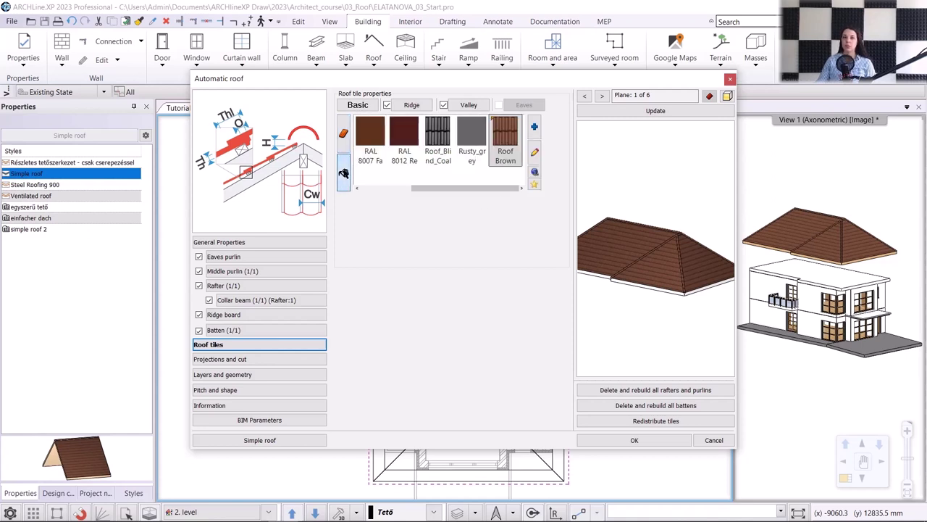
{"action": "left_click", "coordinate": [535, 127]}
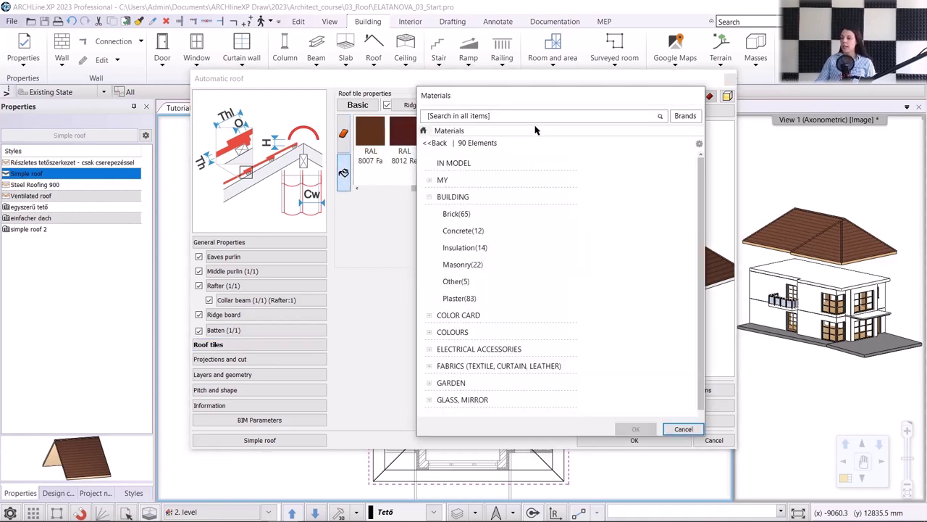
{"action": "left_click", "coordinate": [471, 117]}
{"action": "type", "text": "roof"}
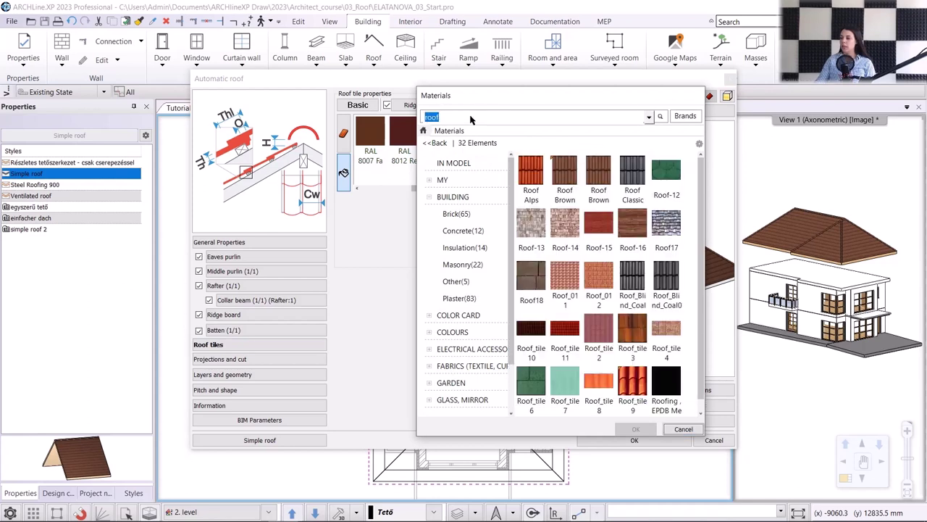
{"action": "left_click", "coordinate": [633, 178]}
{"action": "left_click", "coordinate": [630, 429]}
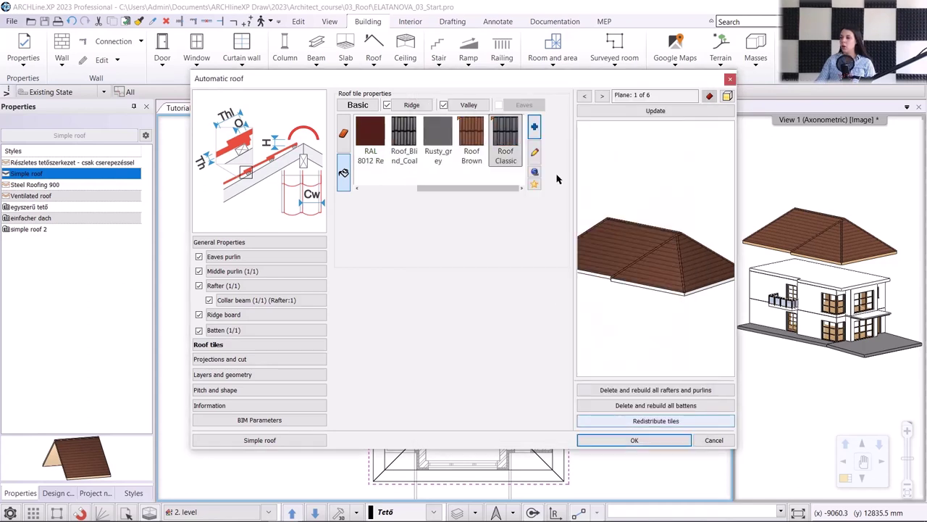
{"action": "left_click", "coordinate": [623, 111]}
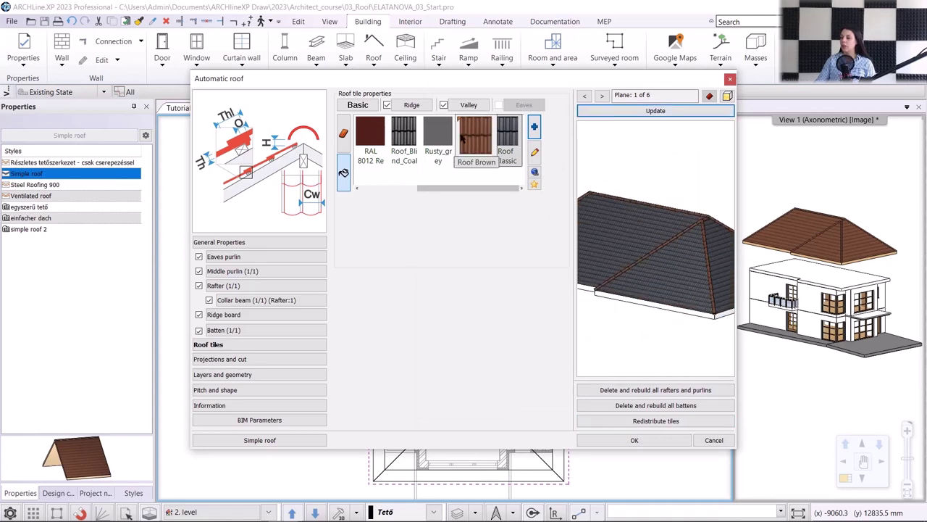
Step: Add Roof Classic as the ridge tile material and update the preview
{"action": "left_click", "coordinate": [412, 105]}
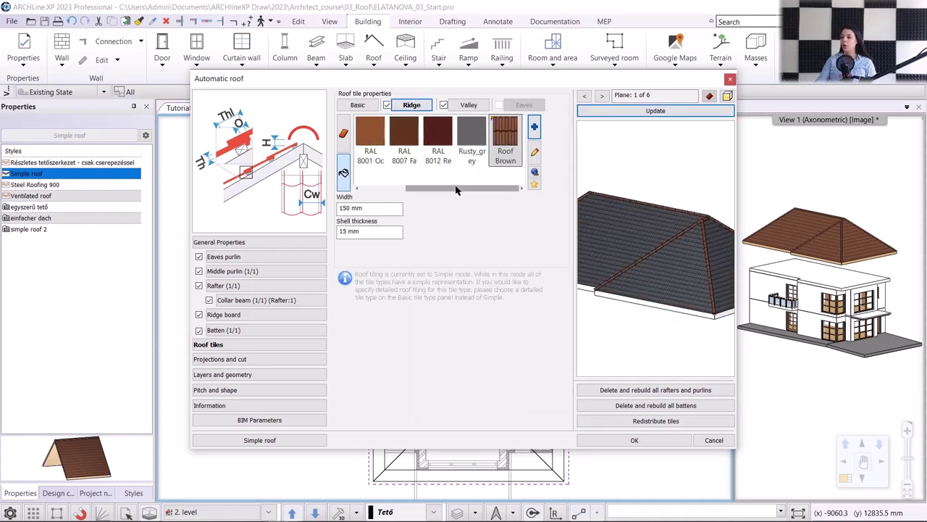
{"action": "left_click", "coordinate": [534, 128]}
{"action": "left_click", "coordinate": [484, 116]}
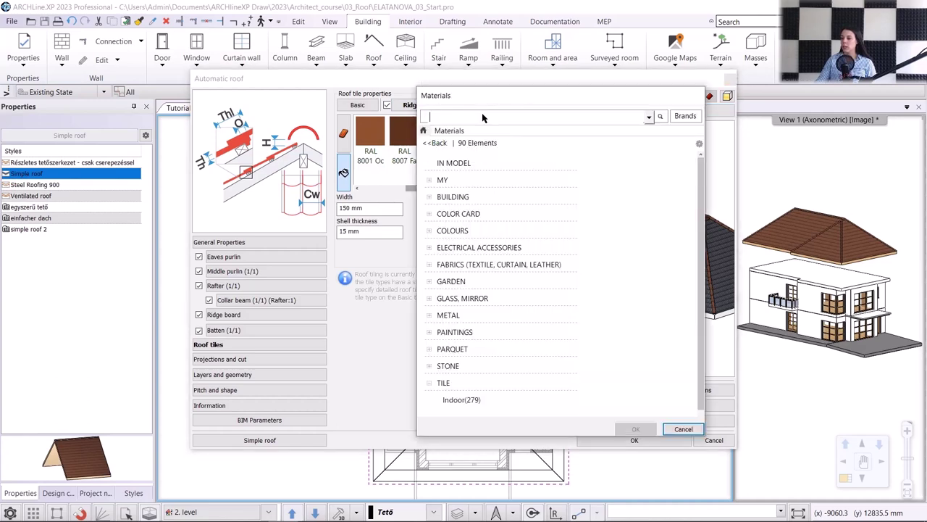
{"action": "type", "text": "roof"}
{"action": "key", "text": "Return"}
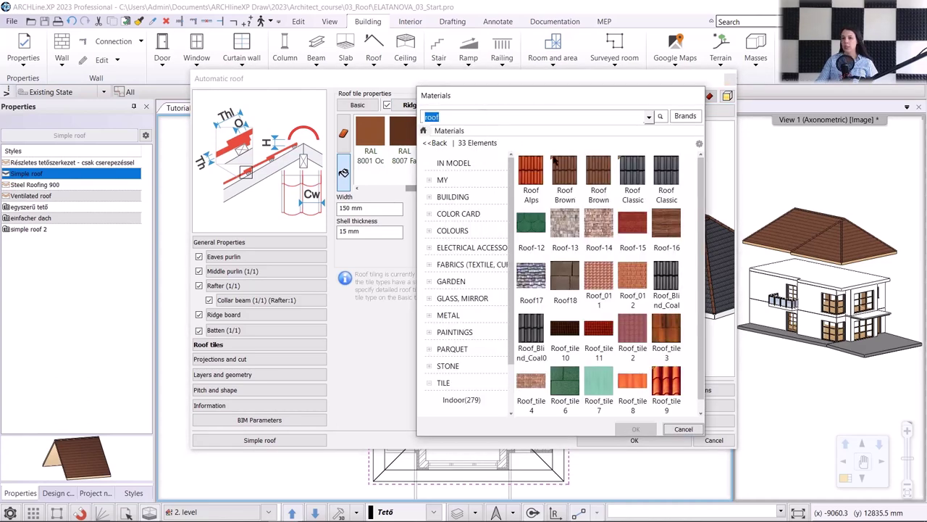
{"action": "left_click", "coordinate": [633, 180]}
{"action": "left_click", "coordinate": [649, 429]}
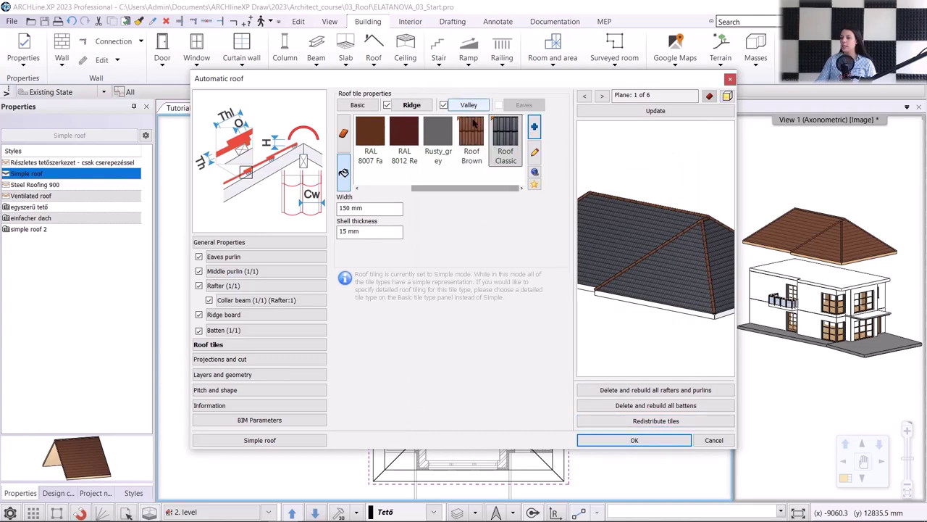
{"action": "left_click", "coordinate": [639, 112]}
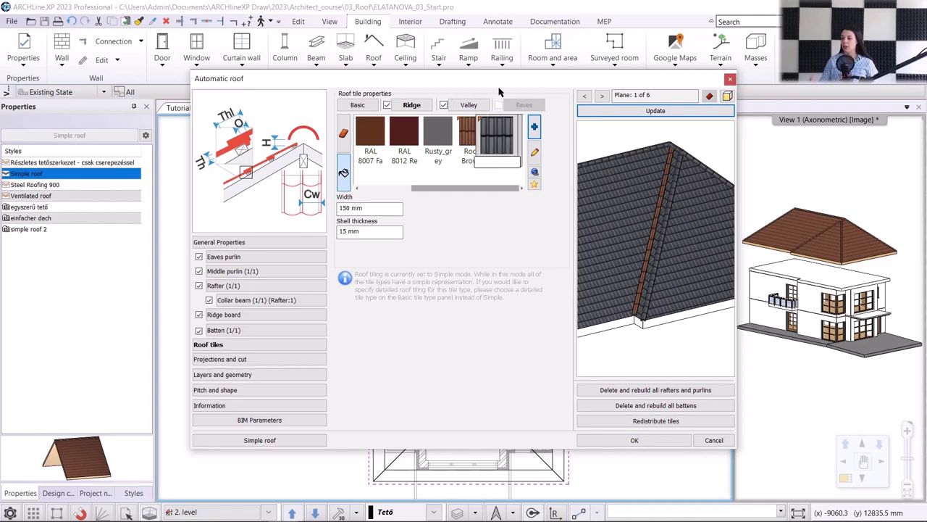
Step: Add Roof Classic as the valley tile material and update the preview
{"action": "left_click", "coordinate": [472, 105]}
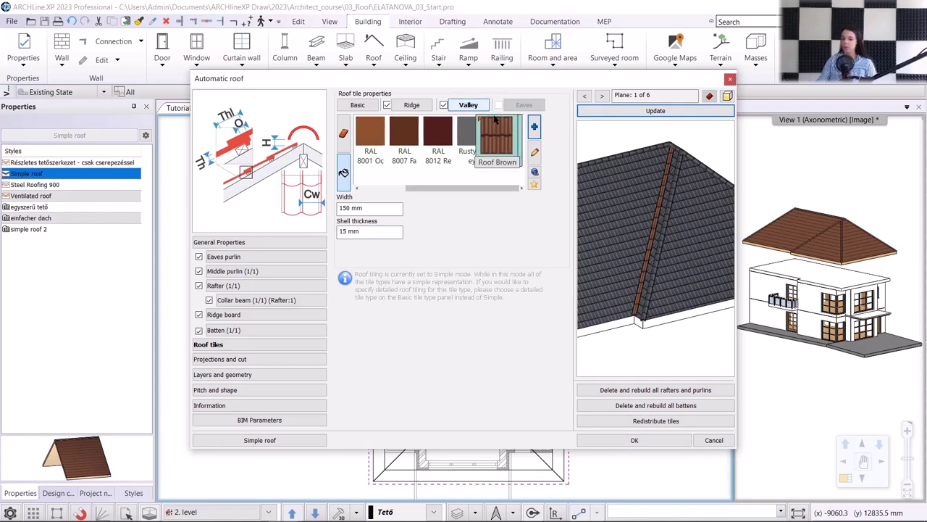
{"action": "left_click", "coordinate": [534, 126]}
{"action": "type", "text": "roof"}
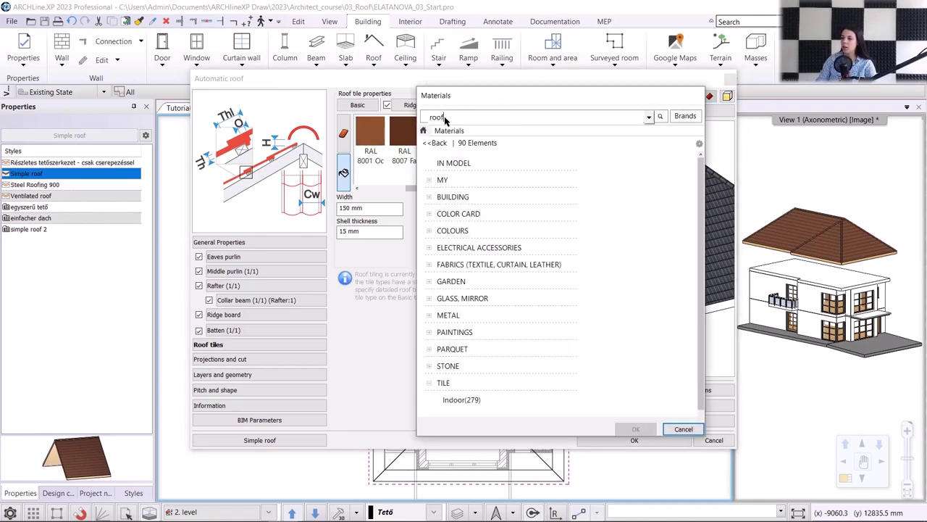
{"action": "key", "text": "Return"}
{"action": "left_click", "coordinate": [633, 174]}
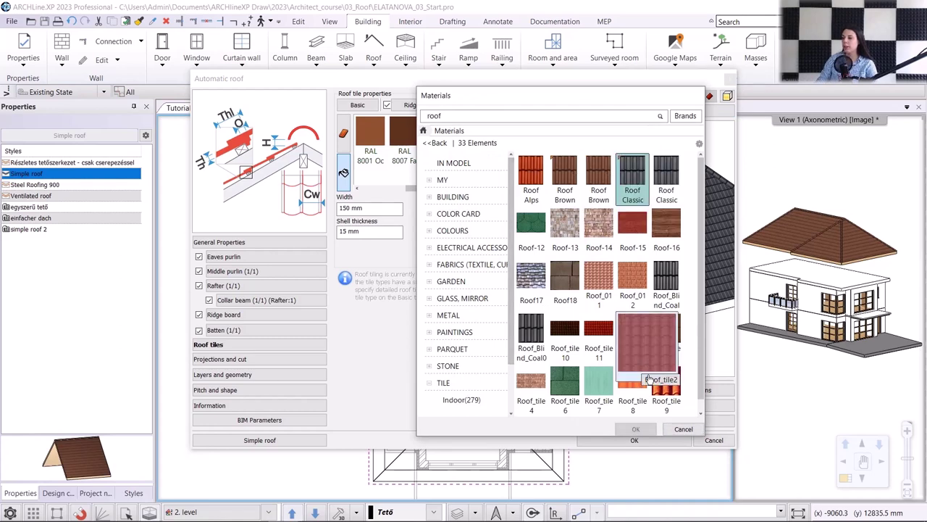
{"action": "left_click", "coordinate": [637, 430]}
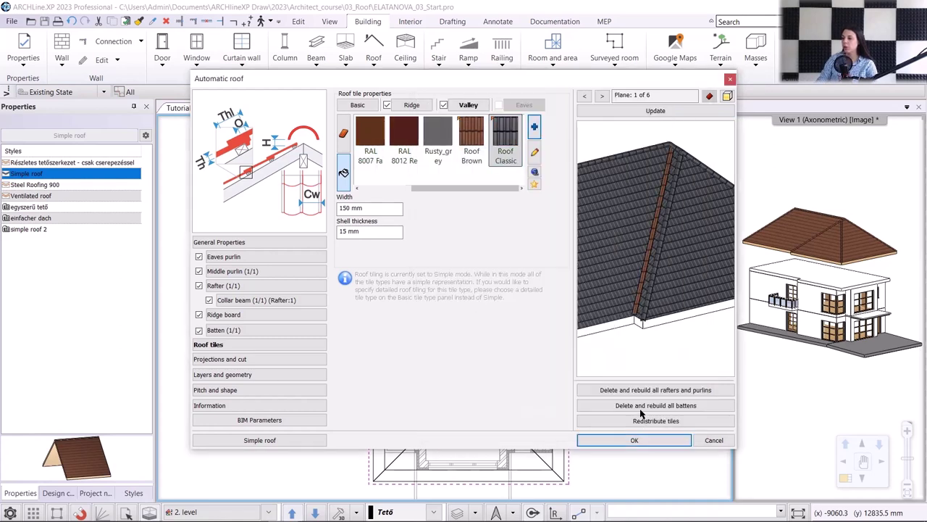
{"action": "left_click", "coordinate": [656, 110]}
{"action": "scroll", "coordinate": [707, 282], "scroll_direction": "down", "scroll_amount": 5}
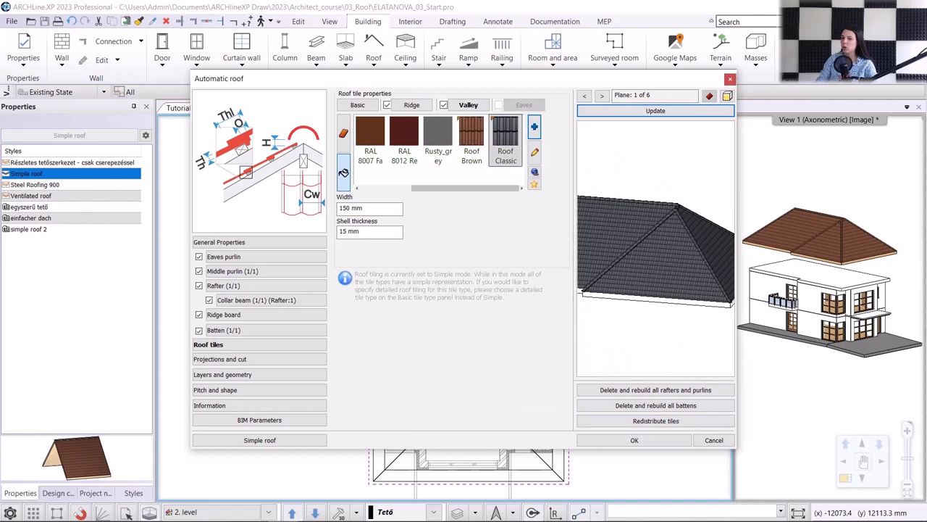
{"action": "left_click_drag", "start_coordinate": [624, 293], "coordinate": [714, 258]}
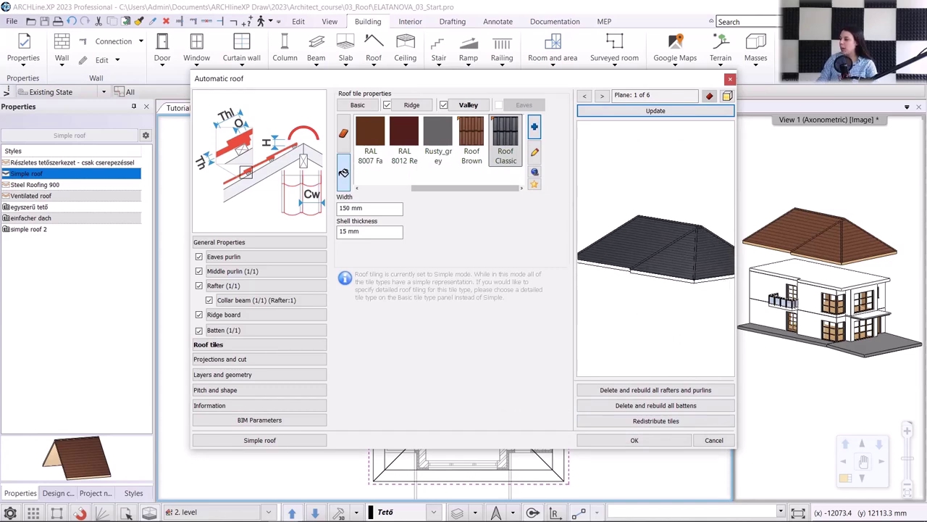
Step: Review the roof's Projections and cut settings, then its Layers and geometry build-up
{"action": "left_click", "coordinate": [214, 362]}
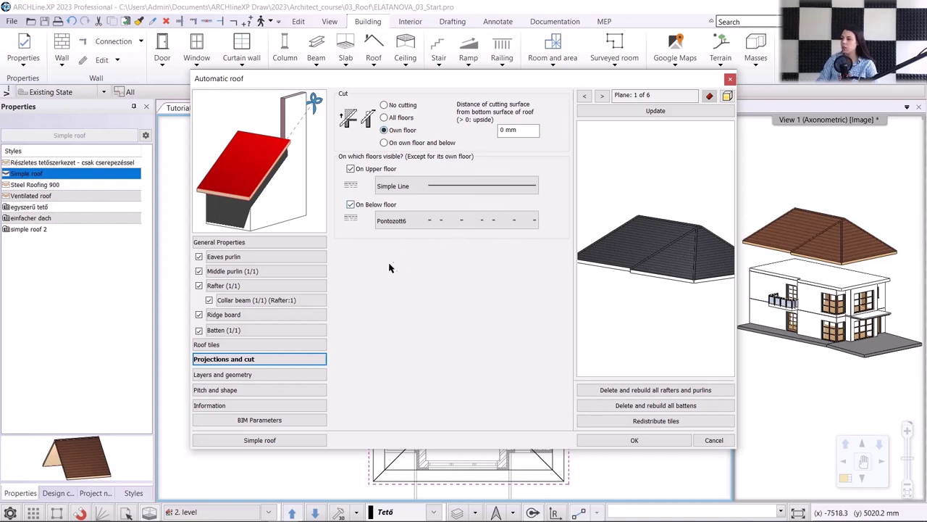
{"action": "left_click", "coordinate": [239, 375]}
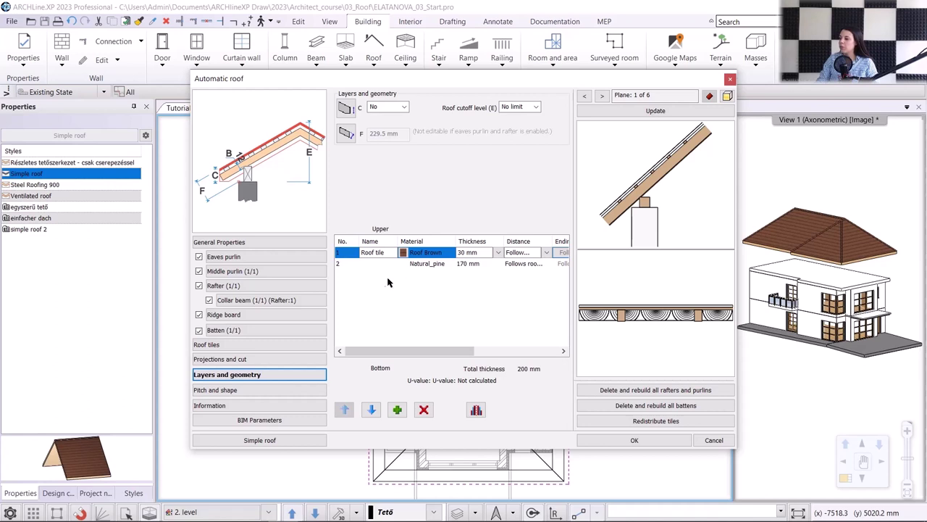
Step: Set the roof's main slope to 25° and update the preview
{"action": "left_click", "coordinate": [270, 390]}
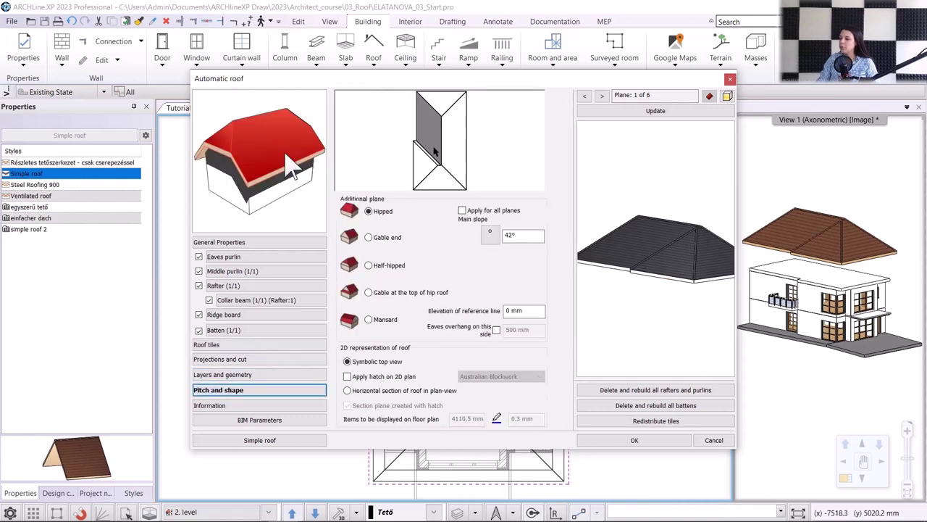
{"action": "left_click", "coordinate": [440, 108]}
{"action": "left_click", "coordinate": [453, 140]}
{"action": "left_click", "coordinate": [451, 165]}
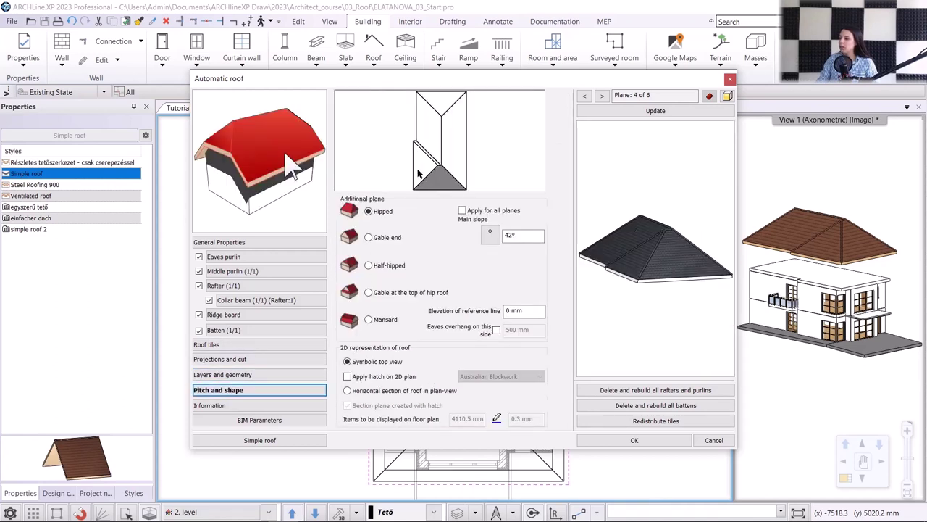
{"action": "left_click", "coordinate": [422, 159]}
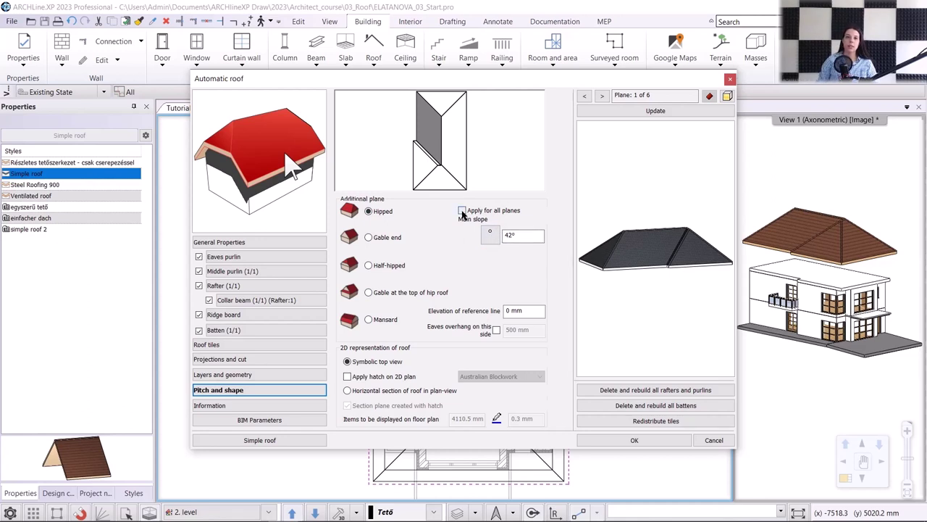
{"action": "left_click_drag", "start_coordinate": [533, 236], "coordinate": [479, 237]}
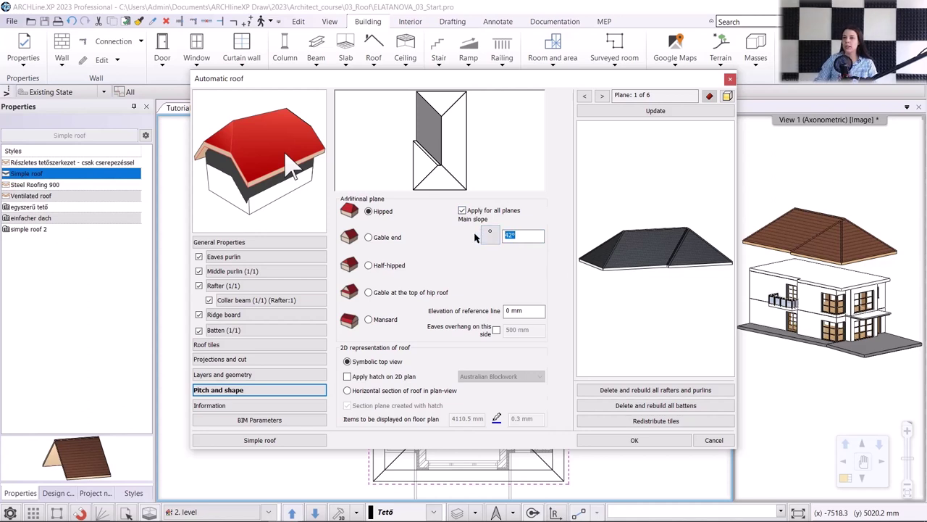
{"action": "type", "text": "25"}
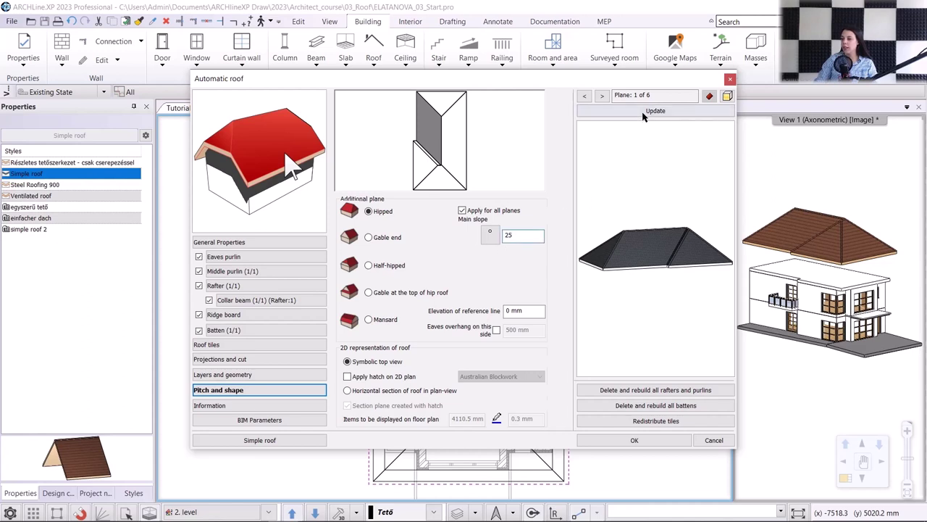
{"action": "left_click", "coordinate": [646, 112]}
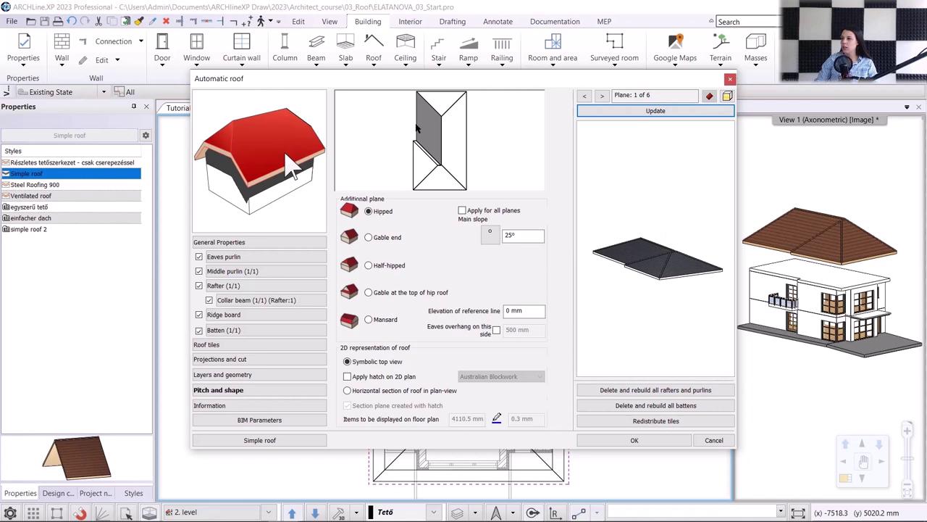
Step: Pitch the left roof planes at 35°
{"action": "left_click", "coordinate": [420, 168]}
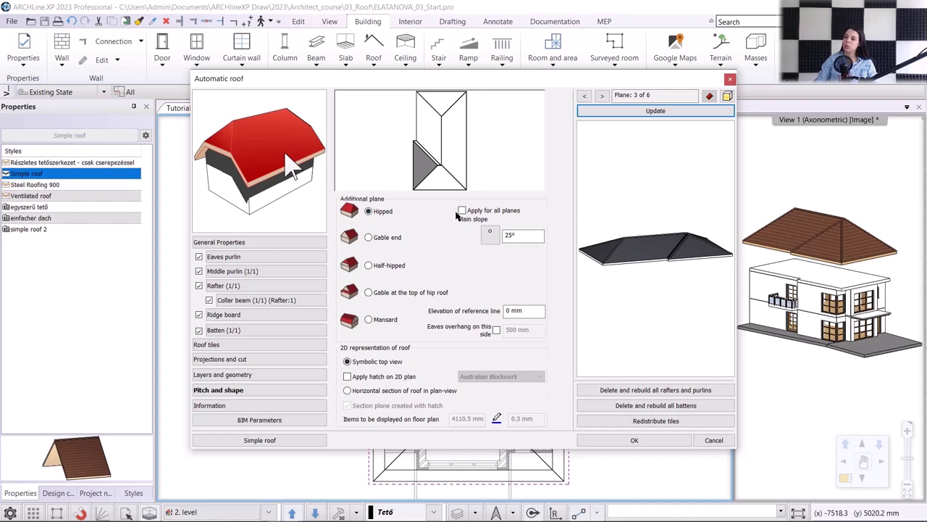
{"action": "double_click", "coordinate": [508, 234]}
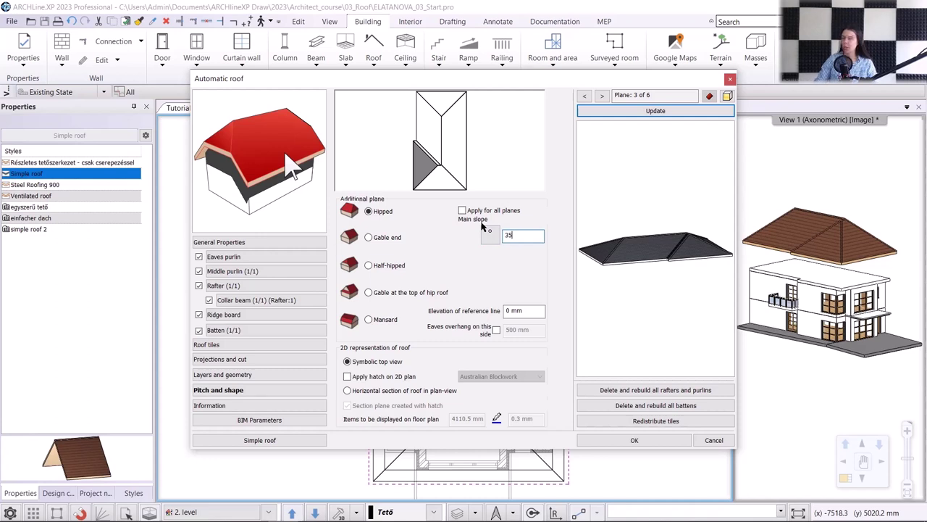
{"action": "left_click", "coordinate": [433, 134]}
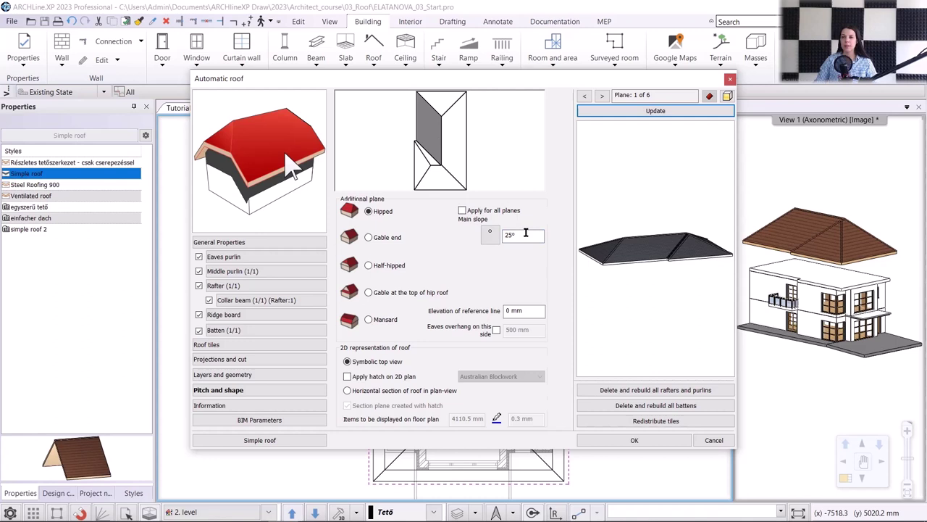
{"action": "double_click", "coordinate": [526, 236]}
{"action": "type", "text": "3"}
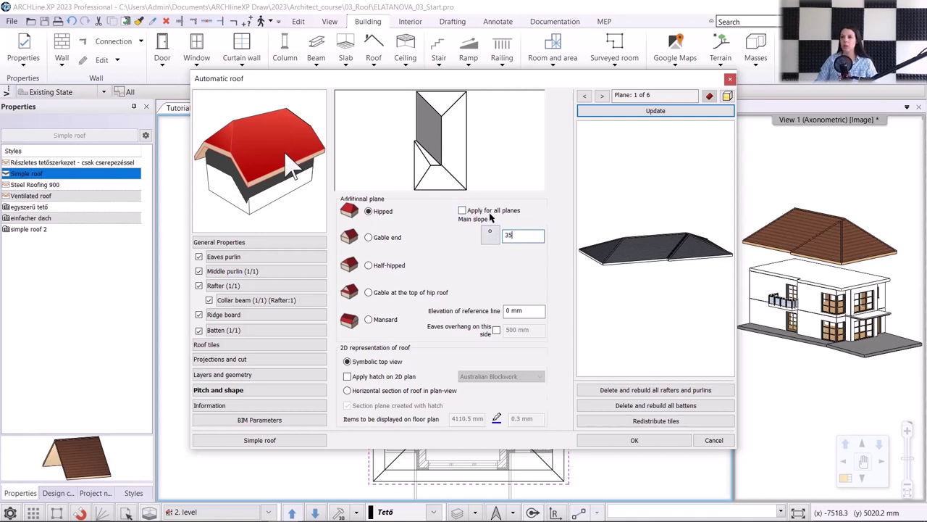
{"action": "type", "text": "5"}
{"action": "key", "text": "Return"}
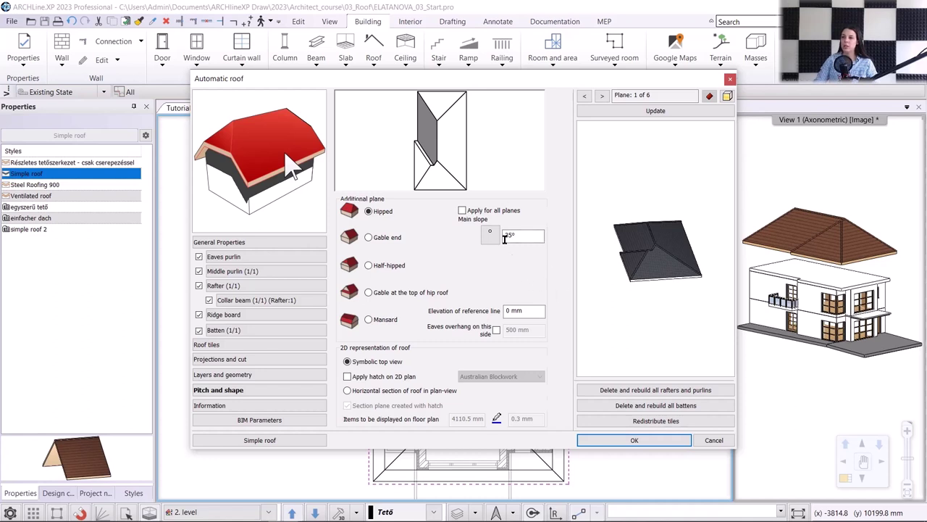
Step: Make the right roof plane a vertical gable end and regenerate the roof
{"action": "left_click_drag", "start_coordinate": [695, 237], "coordinate": [654, 246]}
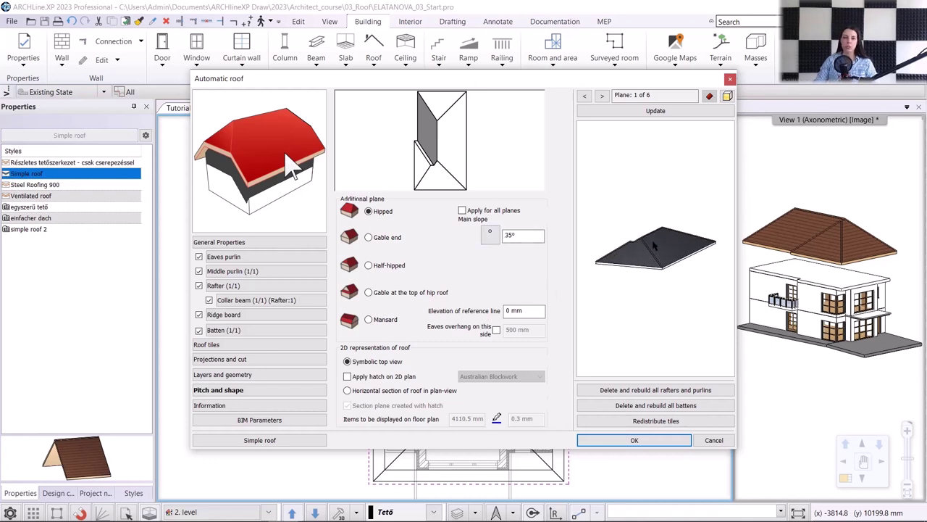
{"action": "left_click", "coordinate": [447, 152]}
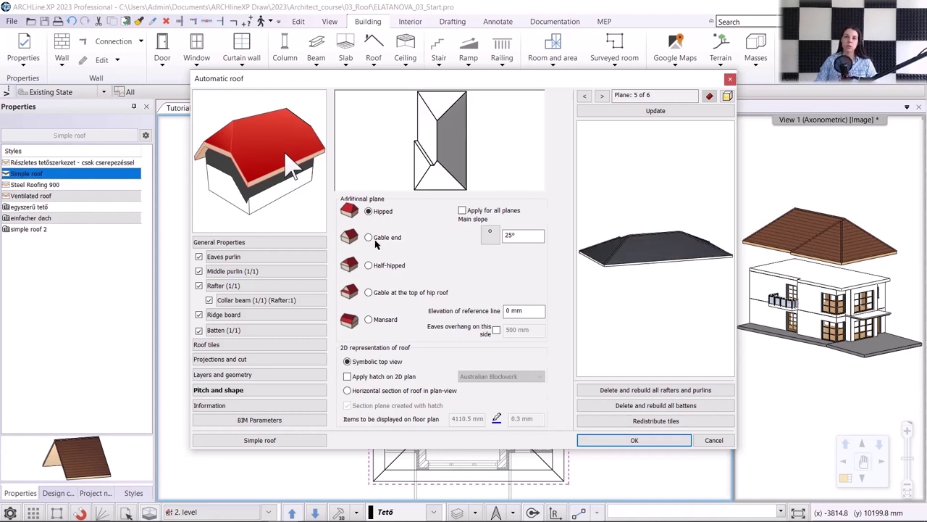
{"action": "left_click", "coordinate": [369, 238]}
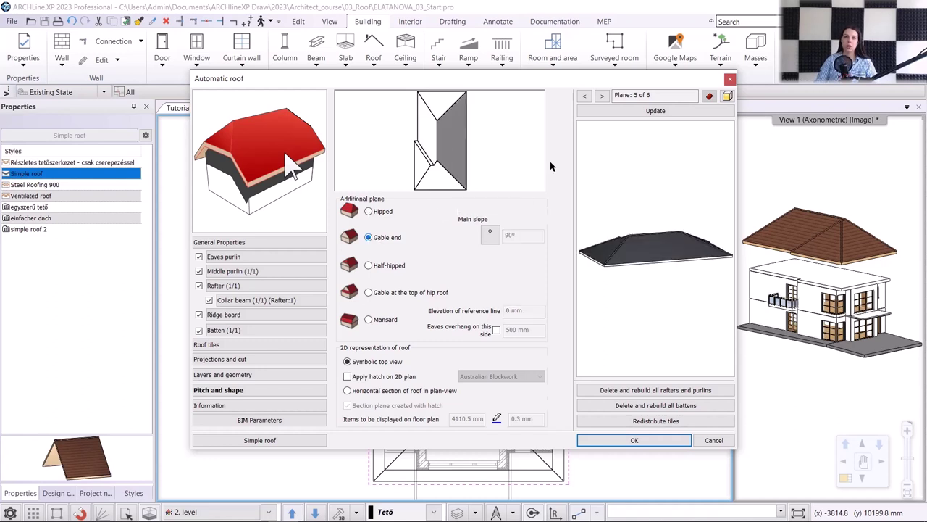
{"action": "left_click", "coordinate": [621, 113]}
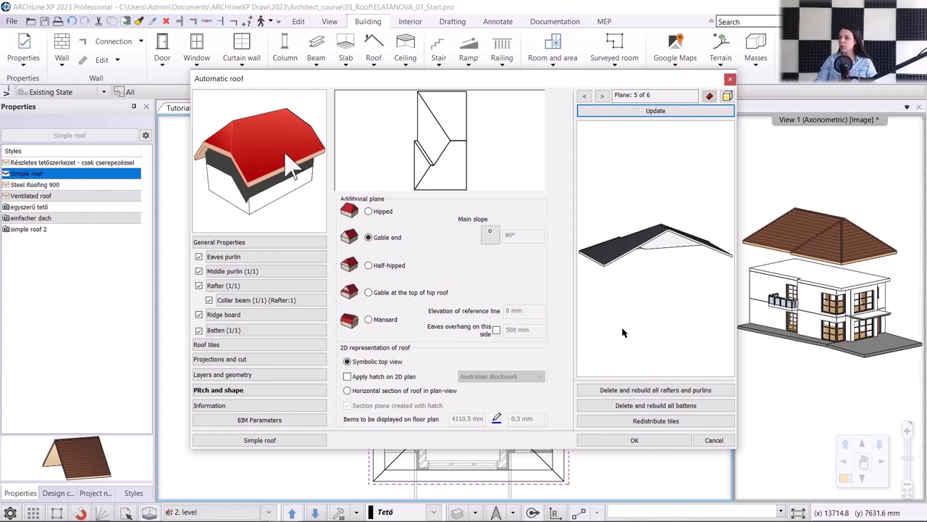
Step: Apply the roof settings and inspect the gable end in the 3D view
{"action": "left_click", "coordinate": [630, 442]}
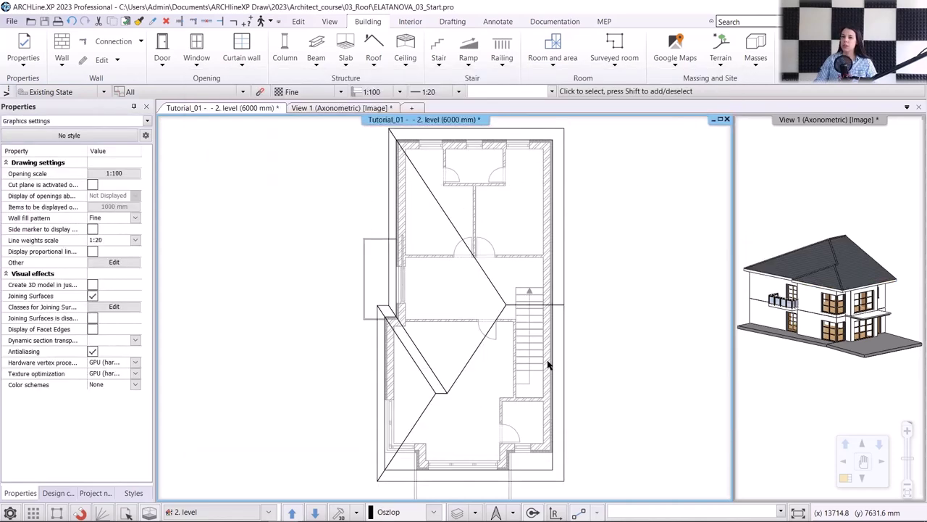
{"action": "left_click", "coordinate": [346, 108]}
{"action": "middle_click_drag", "start_coordinate": [592, 212], "coordinate": [402, 290]}
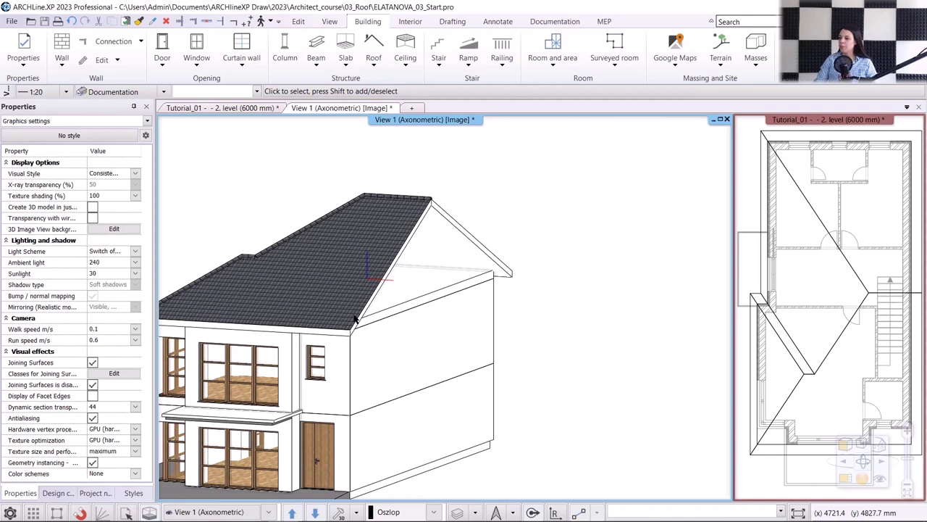
{"action": "left_click", "coordinate": [246, 108]}
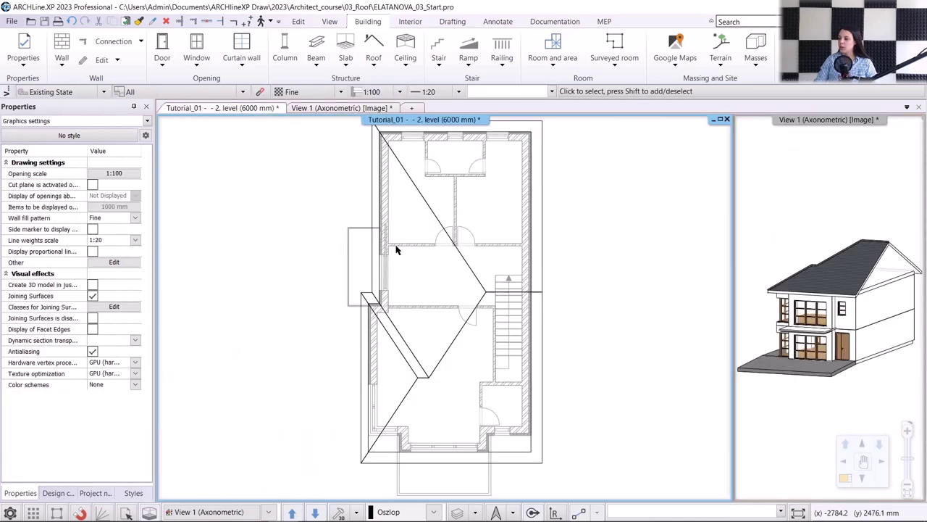
Step: Offset the roof's top edge 400 mm and right edges 500 mm on the 2. level plan, then view in 3D
{"action": "scroll", "coordinate": [537, 230], "scroll_direction": "up", "scroll_amount": 2}
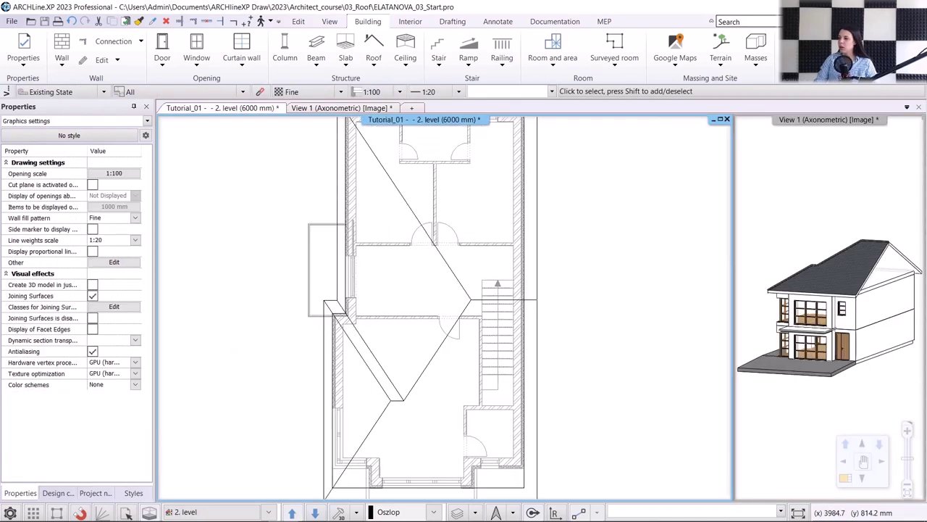
{"action": "left_click", "coordinate": [538, 230]}
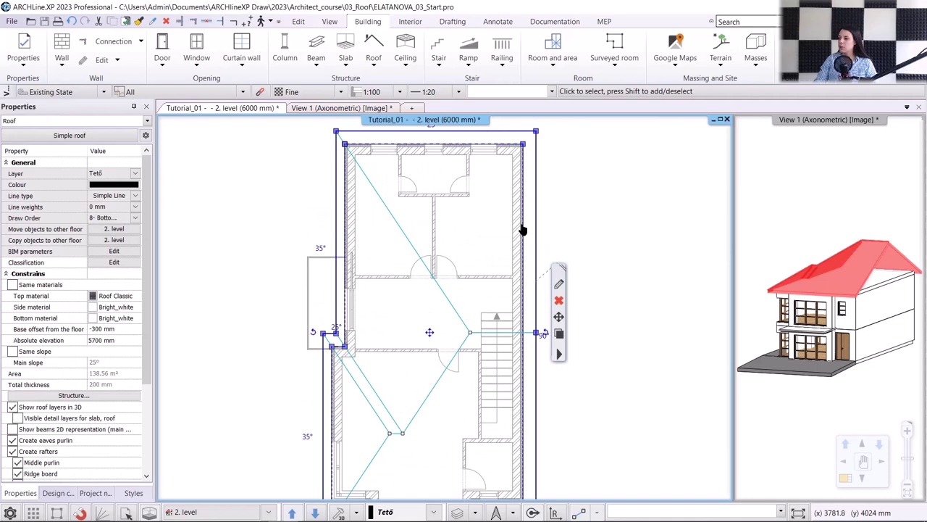
{"action": "left_click", "coordinate": [563, 234]}
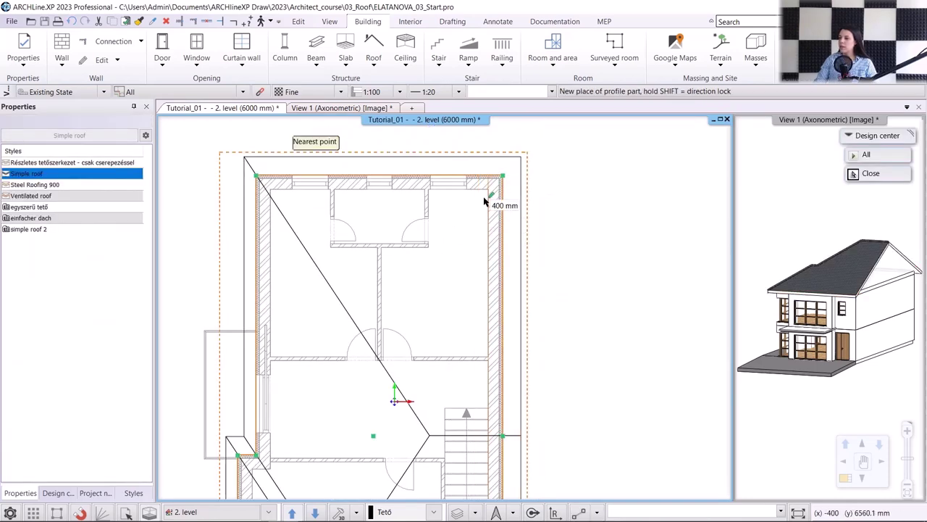
{"action": "left_click", "coordinate": [491, 197]}
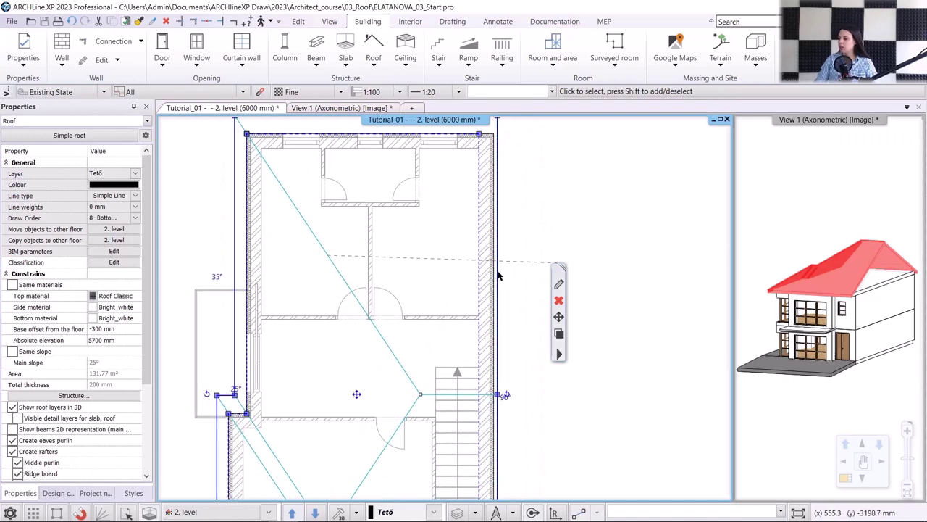
{"action": "mouse_move", "coordinate": [500, 276]}
{"action": "left_click", "coordinate": [536, 281]}
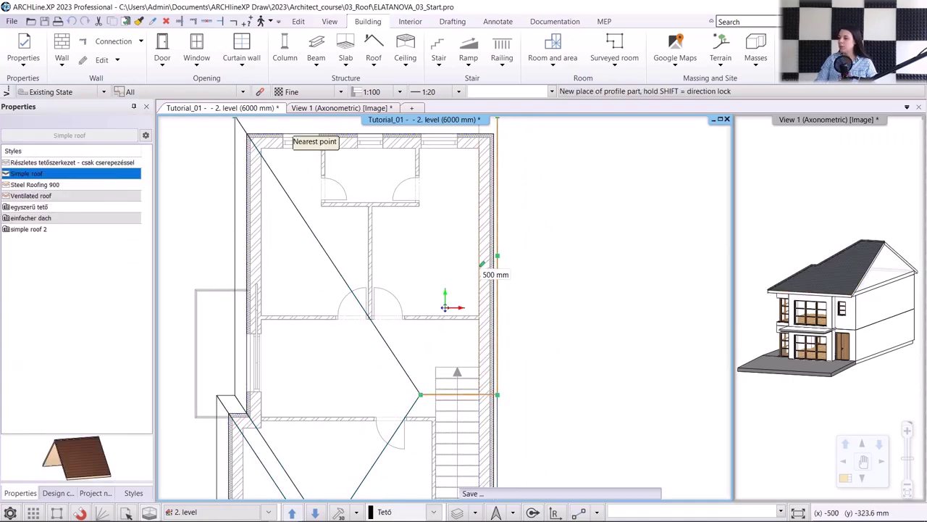
{"action": "left_click", "coordinate": [507, 393]}
{"action": "middle_click_drag", "start_coordinate": [508, 394], "coordinate": [490, 352]}
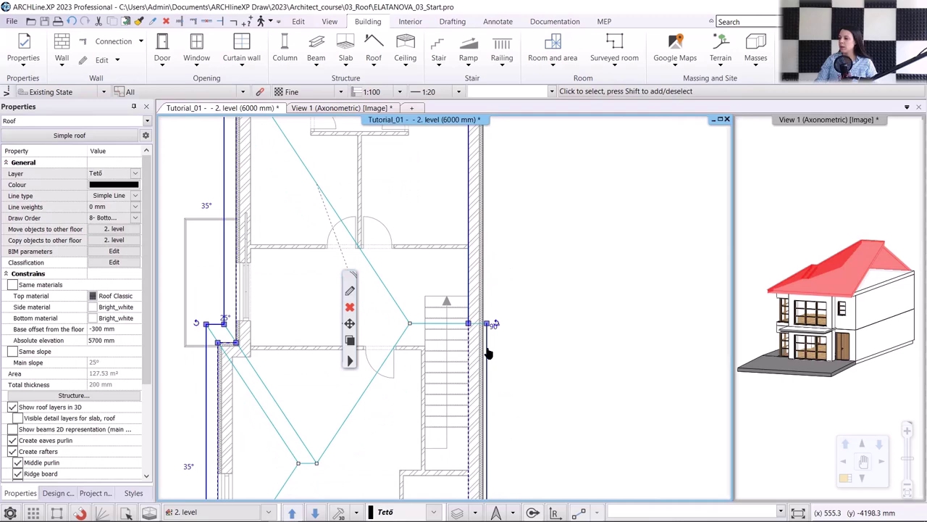
{"action": "left_click", "coordinate": [507, 357]}
{"action": "left_click", "coordinate": [468, 337]}
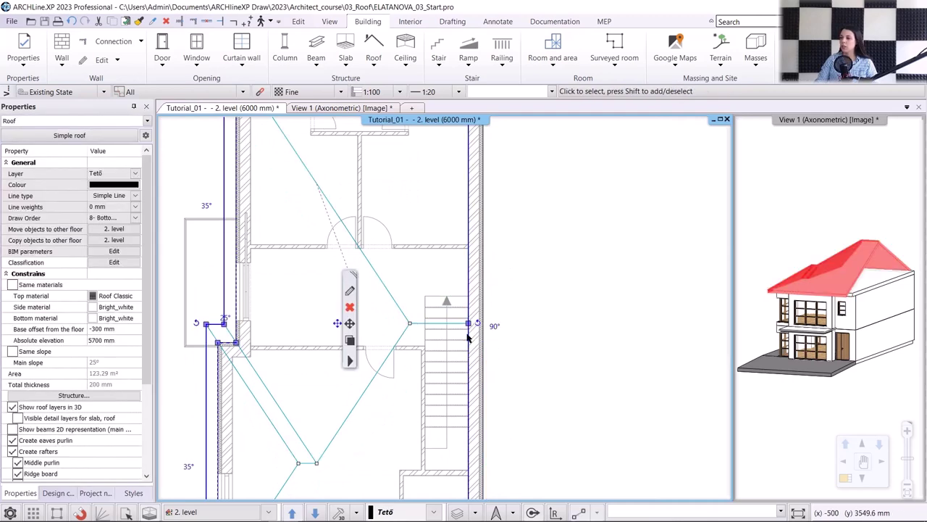
{"action": "scroll", "coordinate": [468, 337], "scroll_direction": "down", "scroll_amount": 3}
{"action": "key", "text": "Escape"}
{"action": "left_click", "coordinate": [330, 109]}
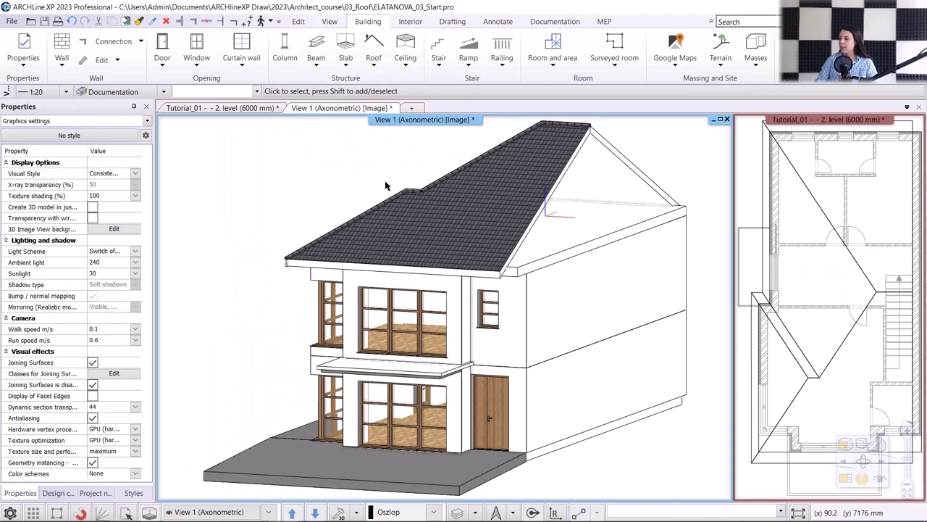
Step: Copy the right exterior wall from the 1. level onto the 2. level
{"action": "left_click", "coordinate": [219, 108]}
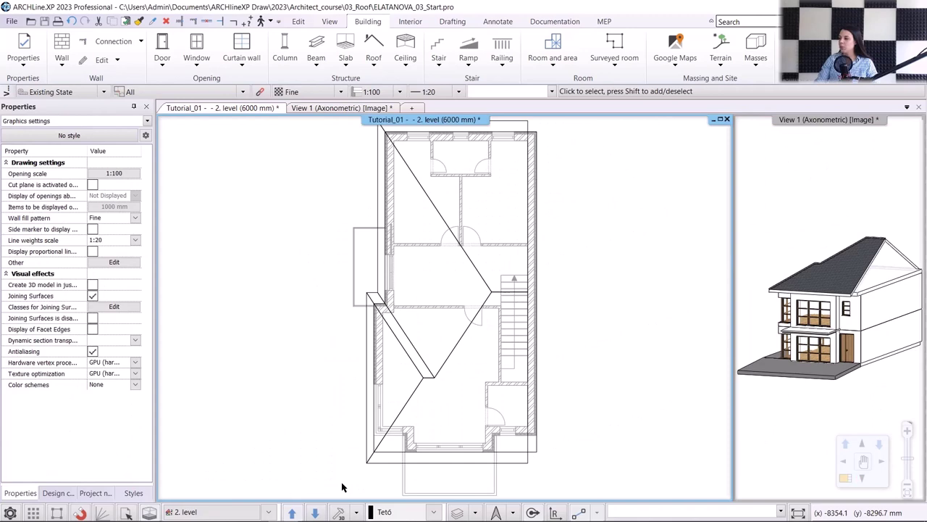
{"action": "left_click", "coordinate": [316, 511]}
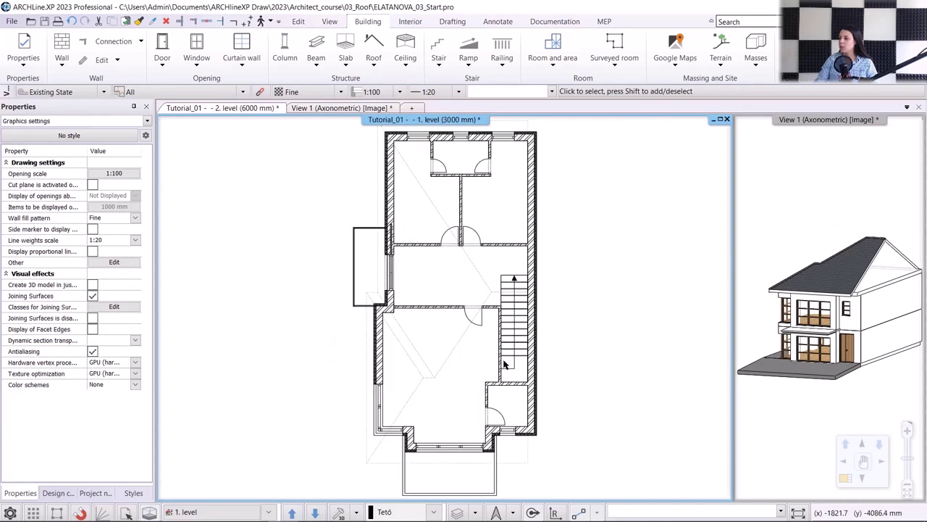
{"action": "left_click", "coordinate": [531, 267]}
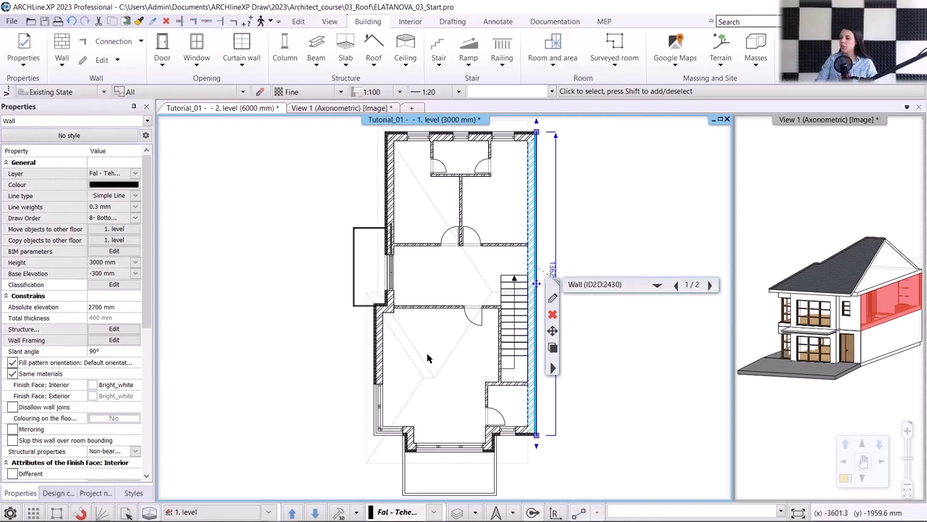
{"action": "left_click", "coordinate": [245, 512]}
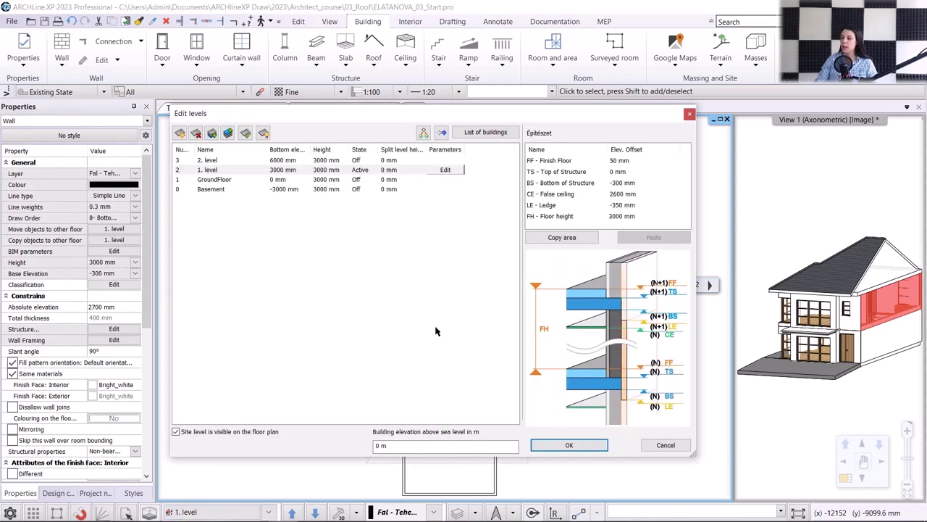
{"action": "left_click", "coordinate": [424, 133]}
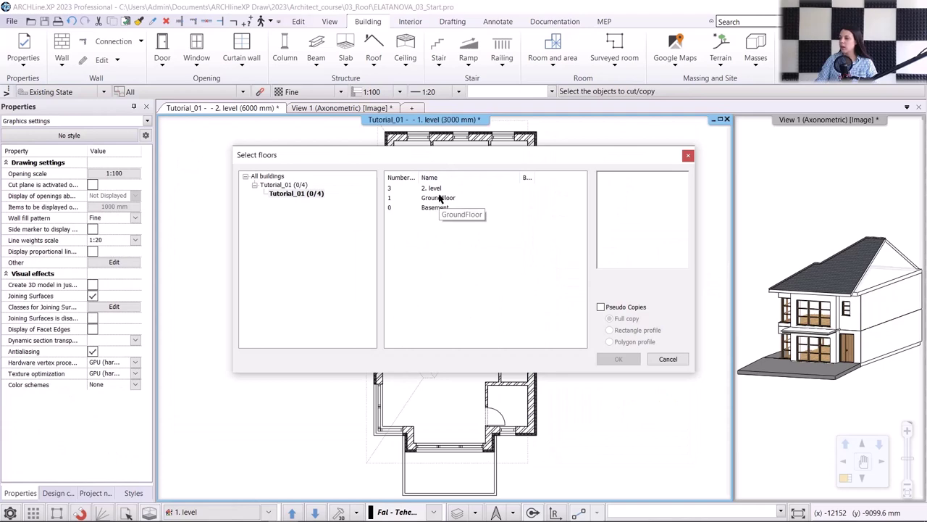
{"action": "left_click", "coordinate": [437, 189]}
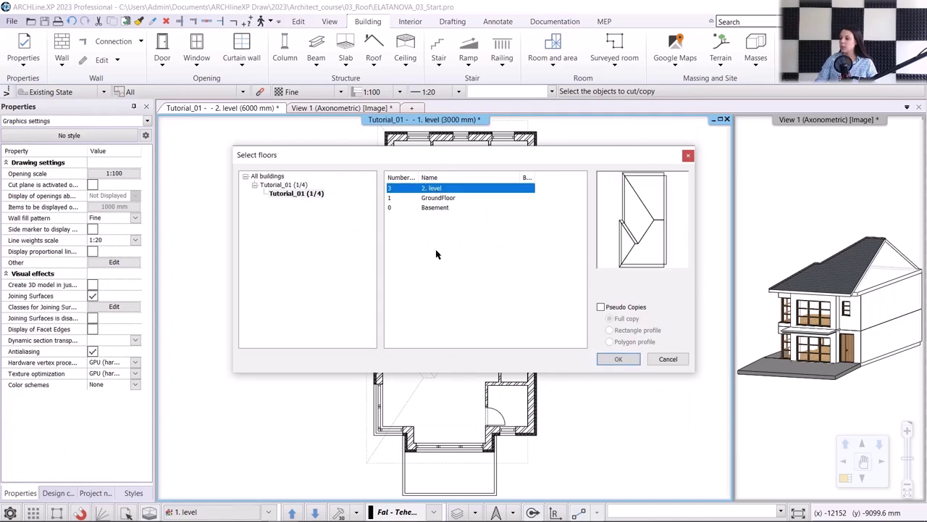
{"action": "left_click", "coordinate": [615, 362]}
Step: Raise the right exterior wall's height to 4500 mm
{"action": "left_click", "coordinate": [538, 258]}
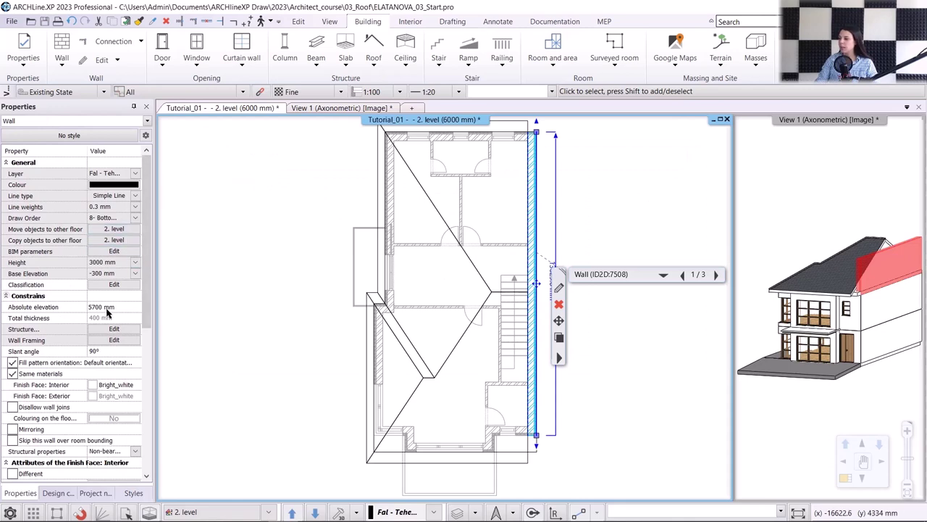
{"action": "left_click", "coordinate": [115, 262]}
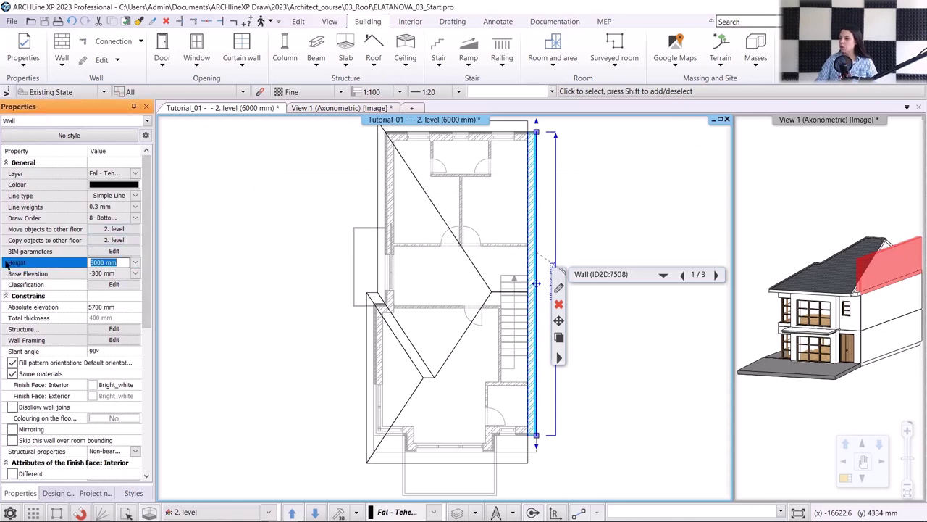
{"action": "type", "text": "4500"}
{"action": "key", "text": "Return"}
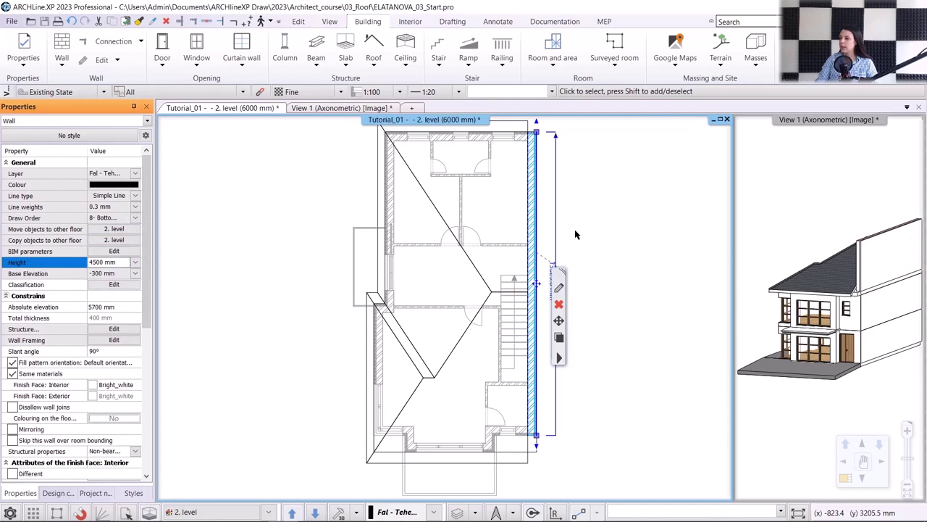
{"action": "left_click", "coordinate": [642, 229]}
{"action": "left_click", "coordinate": [643, 231]}
Step: Extend the right outer wall's end to the outline corner and view the house from the side in 3D
{"action": "scroll", "coordinate": [472, 360], "scroll_direction": "up", "scroll_amount": 4}
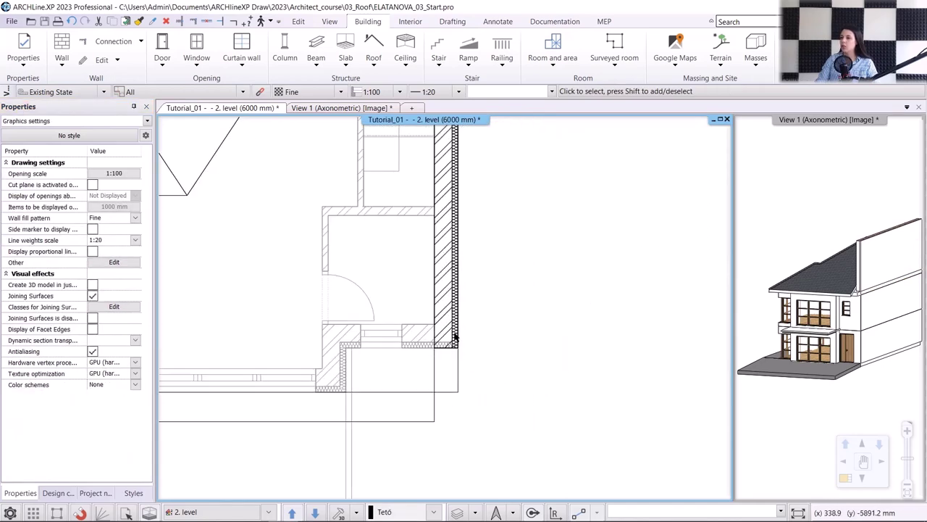
{"action": "left_click", "coordinate": [455, 336]}
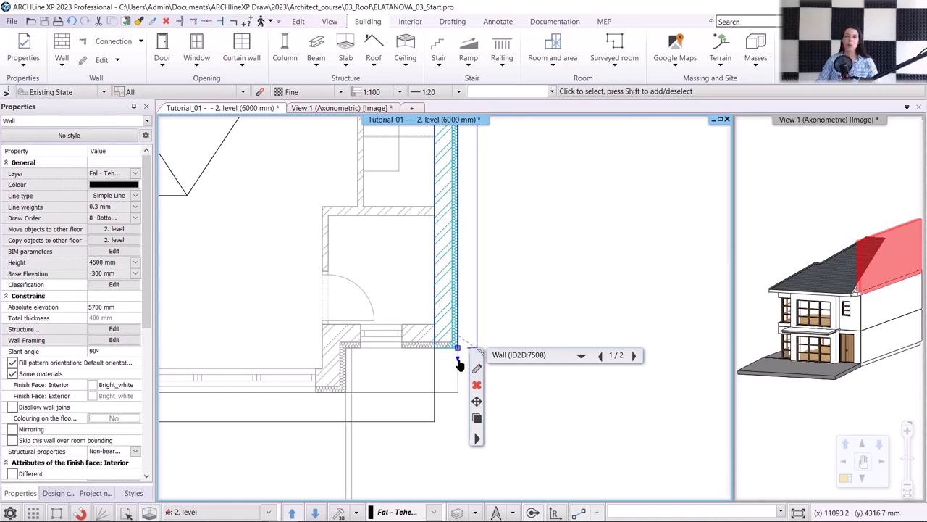
{"action": "left_click", "coordinate": [457, 354]}
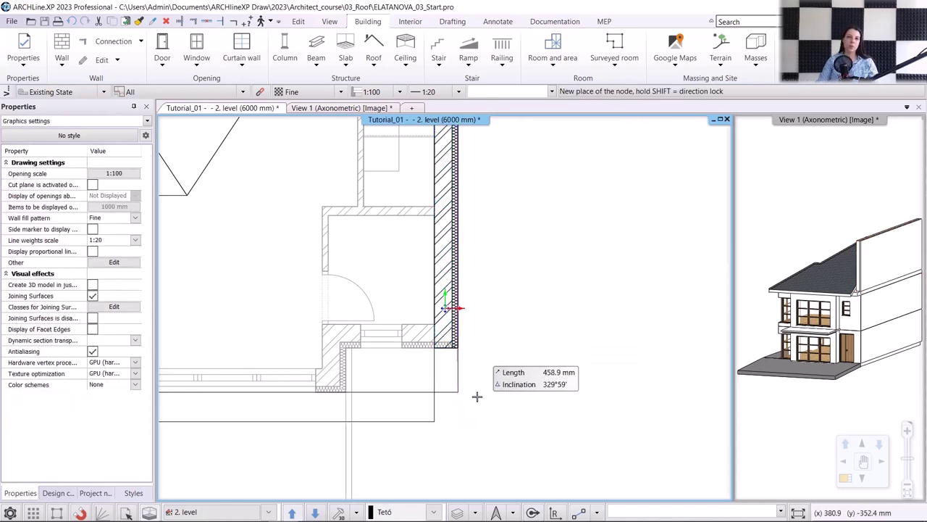
{"action": "left_click", "coordinate": [457, 392]}
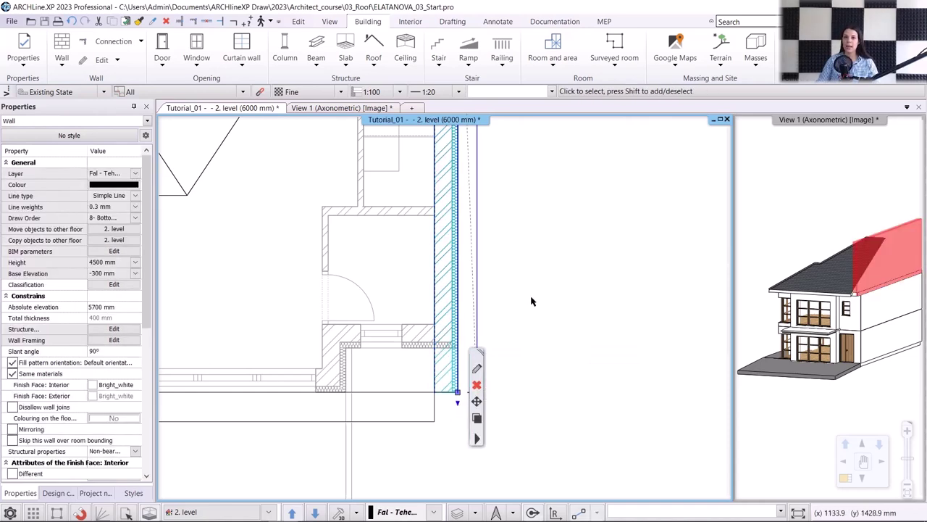
{"action": "left_click", "coordinate": [534, 282]}
{"action": "left_click", "coordinate": [558, 354]}
{"action": "scroll", "coordinate": [558, 355], "scroll_direction": "down", "scroll_amount": 3}
{"action": "scroll", "coordinate": [558, 354], "scroll_direction": "down", "scroll_amount": 2}
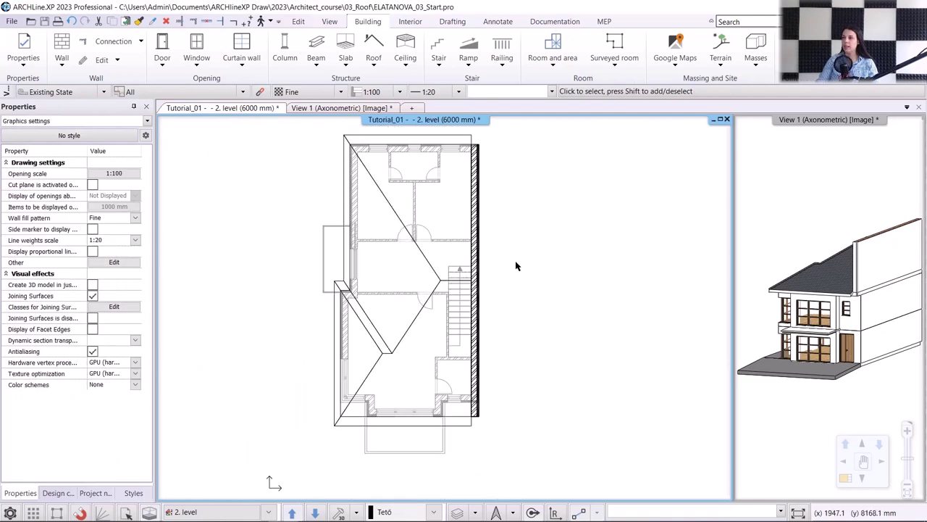
{"action": "left_click", "coordinate": [325, 108]}
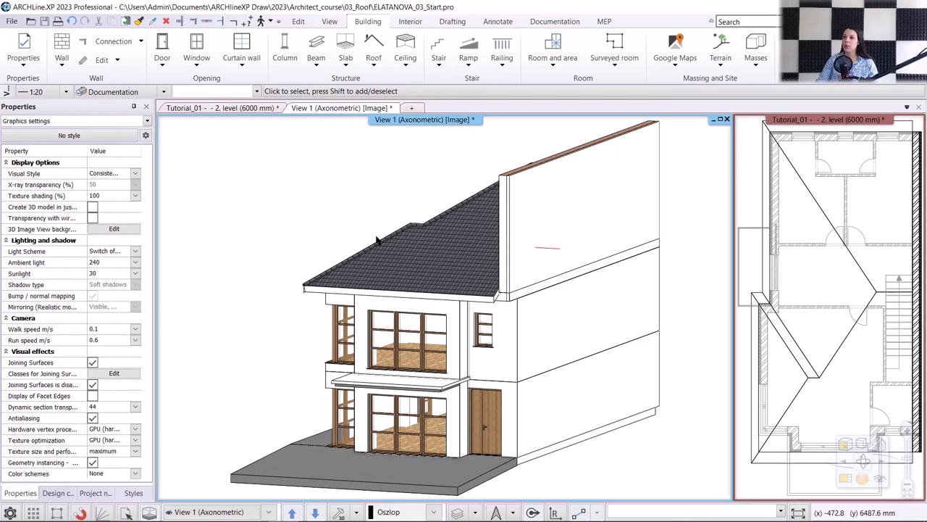
{"action": "middle_click_drag", "start_coordinate": [377, 242], "coordinate": [475, 250]}
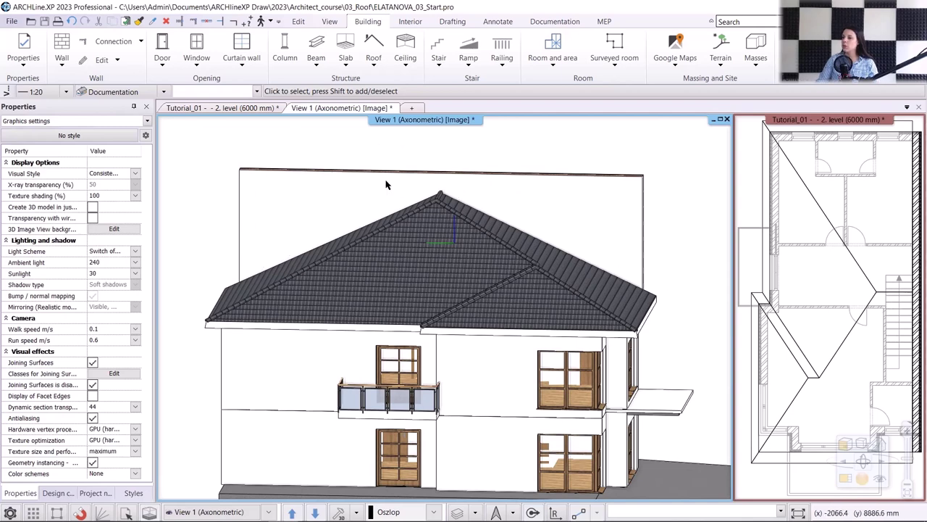
Step: On the wall behind the roof, draw a line from the left eave up to the roof peak
{"action": "left_click", "coordinate": [452, 21]}
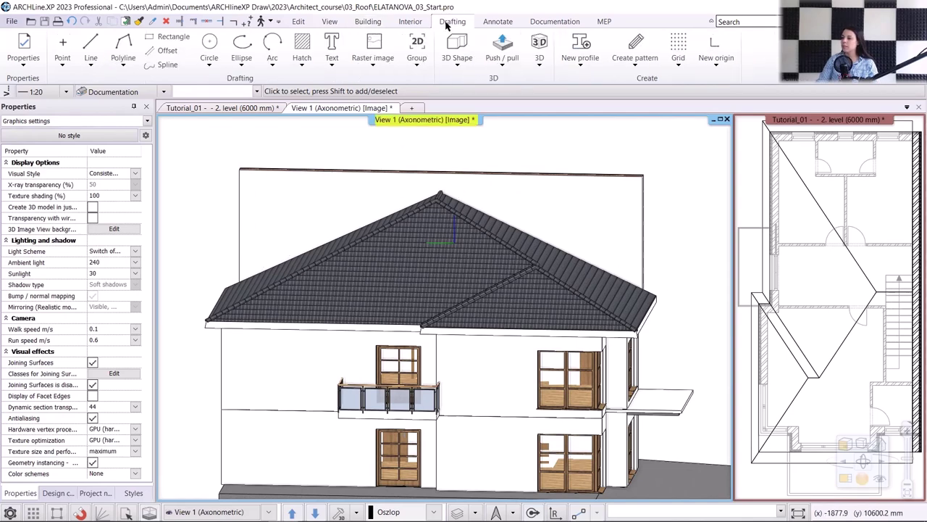
{"action": "left_click", "coordinate": [89, 45]}
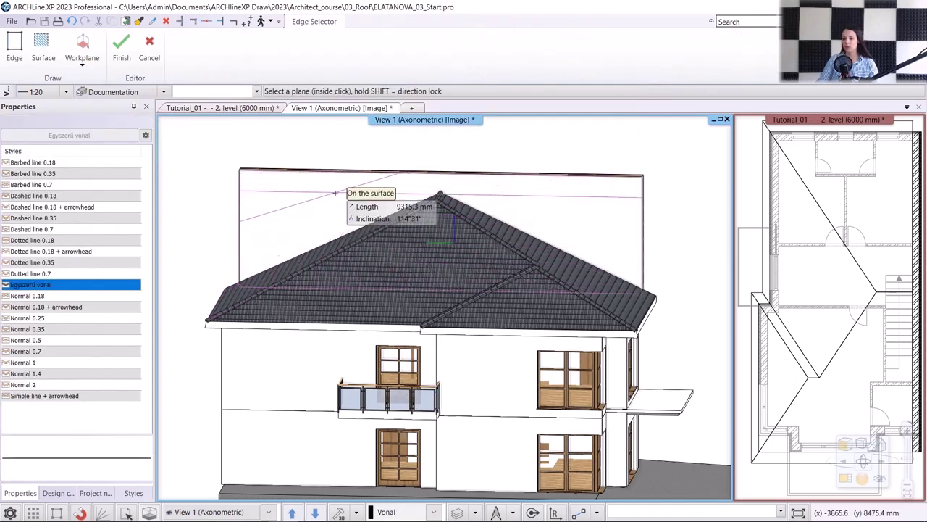
{"action": "left_click", "coordinate": [332, 200]}
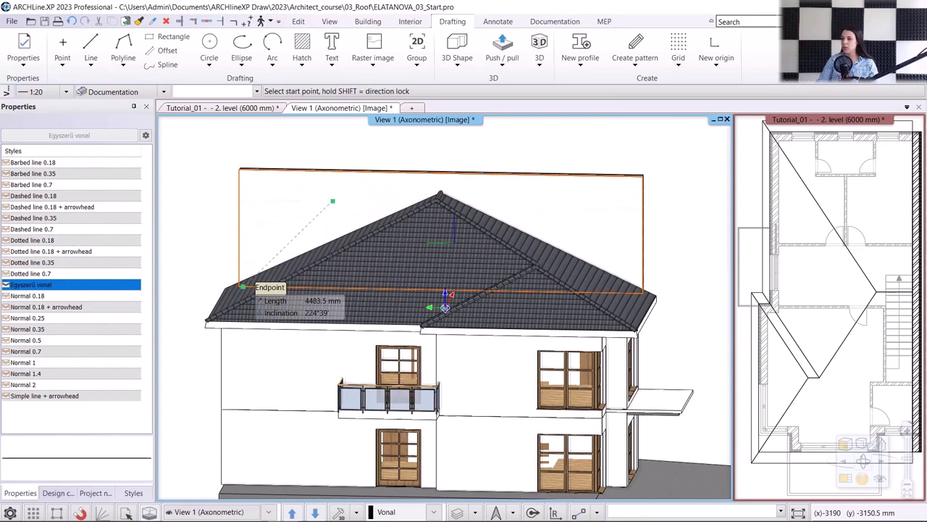
{"action": "scroll", "coordinate": [244, 276], "scroll_direction": "up", "scroll_amount": 3}
{"action": "scroll", "coordinate": [287, 299], "scroll_direction": "up", "scroll_amount": 2}
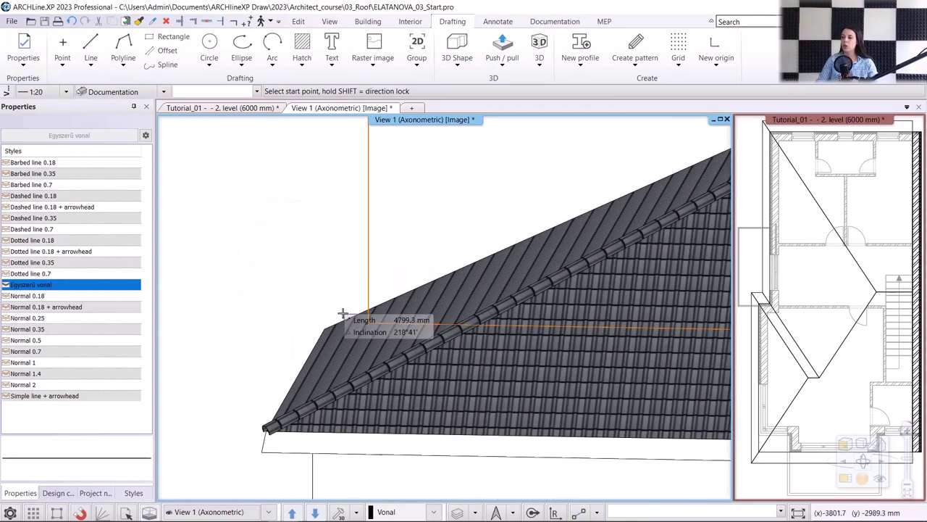
{"action": "left_click", "coordinate": [371, 308]}
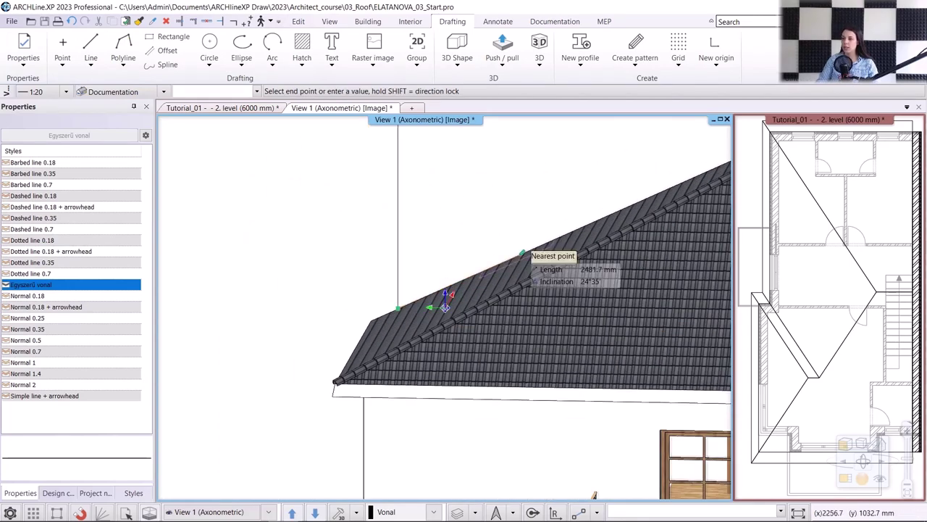
{"action": "scroll", "coordinate": [547, 242], "scroll_direction": "up", "scroll_amount": 3}
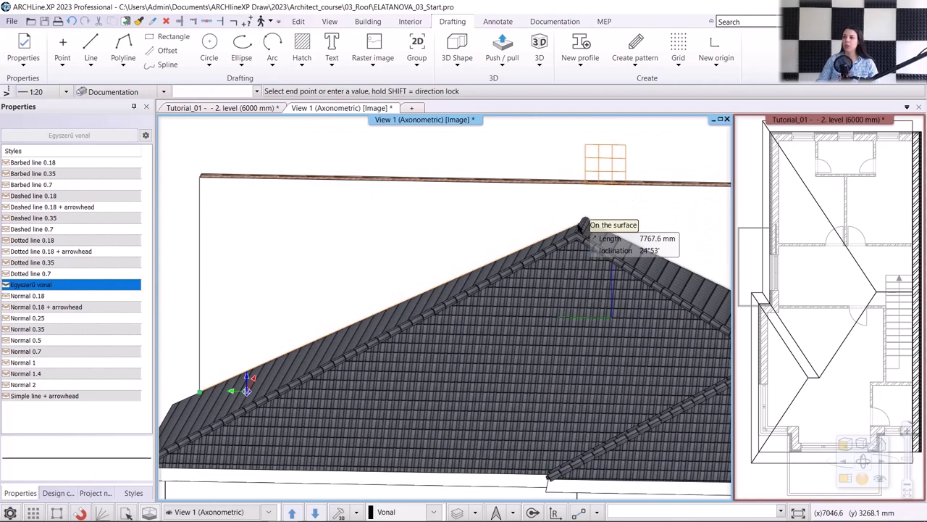
{"action": "scroll", "coordinate": [587, 250], "scroll_direction": "down", "scroll_amount": 2}
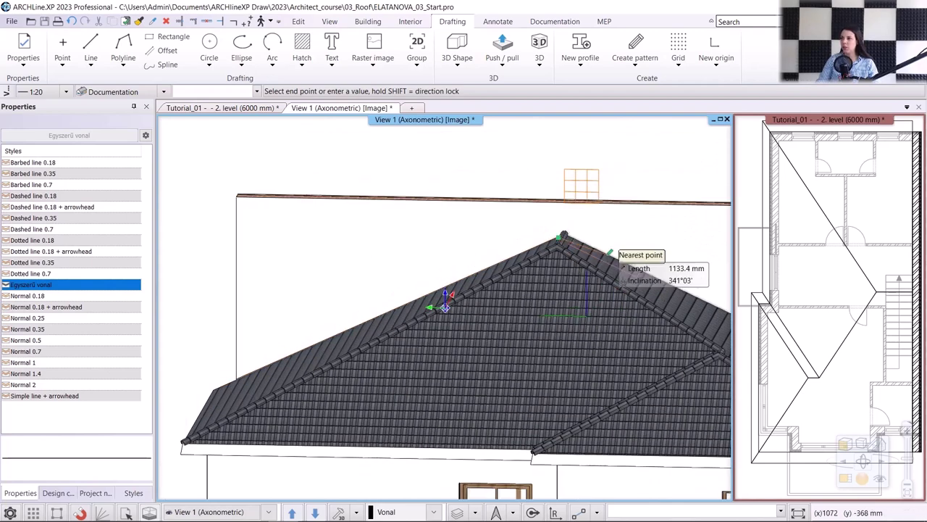
{"action": "left_click", "coordinate": [611, 284]}
Step: Draw the second line from the right eave up to the roof peak
{"action": "middle_click_drag", "start_coordinate": [612, 284], "coordinate": [437, 249]}
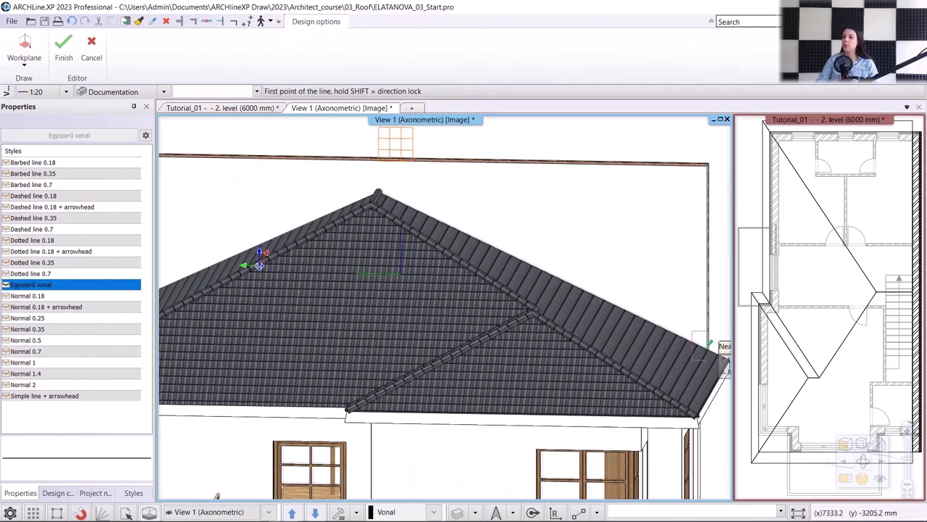
{"action": "scroll", "coordinate": [720, 355], "scroll_direction": "up", "scroll_amount": 2}
{"action": "scroll", "coordinate": [598, 319], "scroll_direction": "up", "scroll_amount": 1}
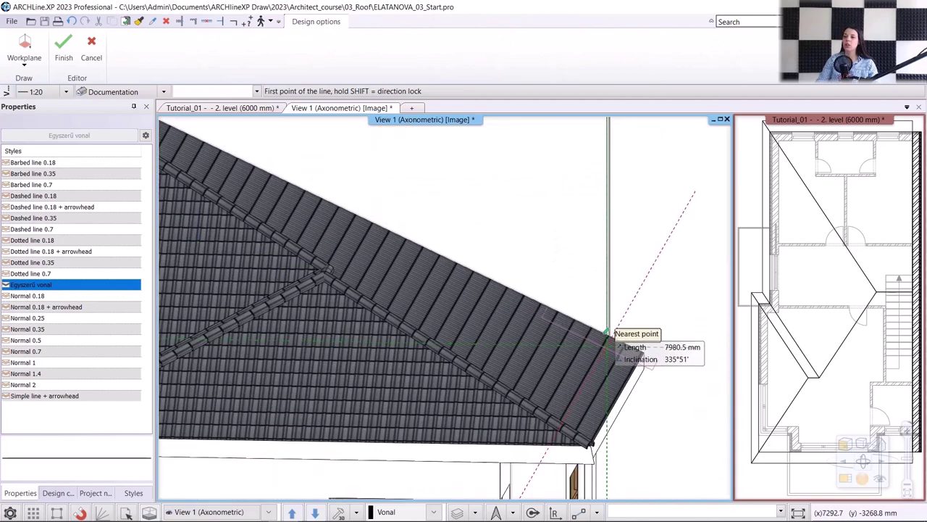
{"action": "left_click", "coordinate": [609, 335]}
{"action": "scroll", "coordinate": [609, 335], "scroll_direction": "down", "scroll_amount": 2}
{"action": "scroll", "coordinate": [464, 243], "scroll_direction": "up", "scroll_amount": 1}
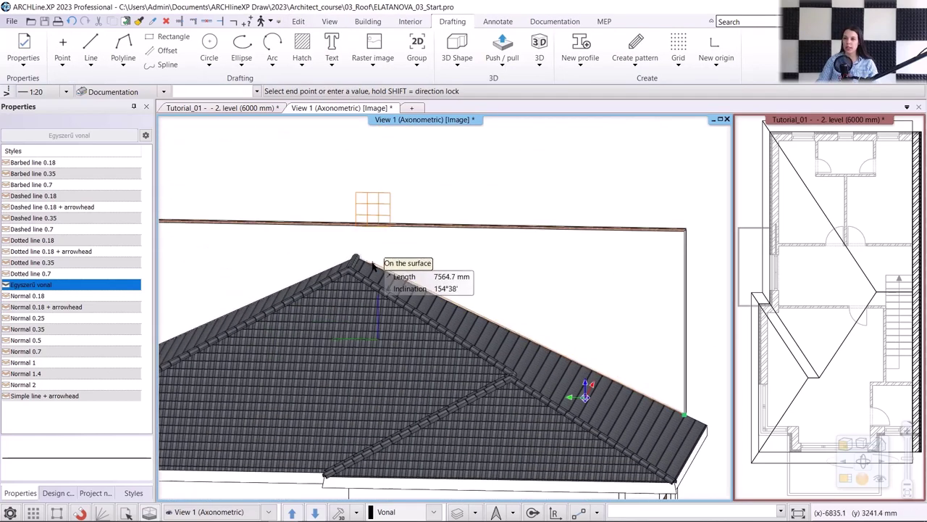
{"action": "left_click", "coordinate": [441, 333]}
{"action": "key", "text": "Escape"}
{"action": "scroll", "coordinate": [442, 333], "scroll_direction": "down", "scroll_amount": 4}
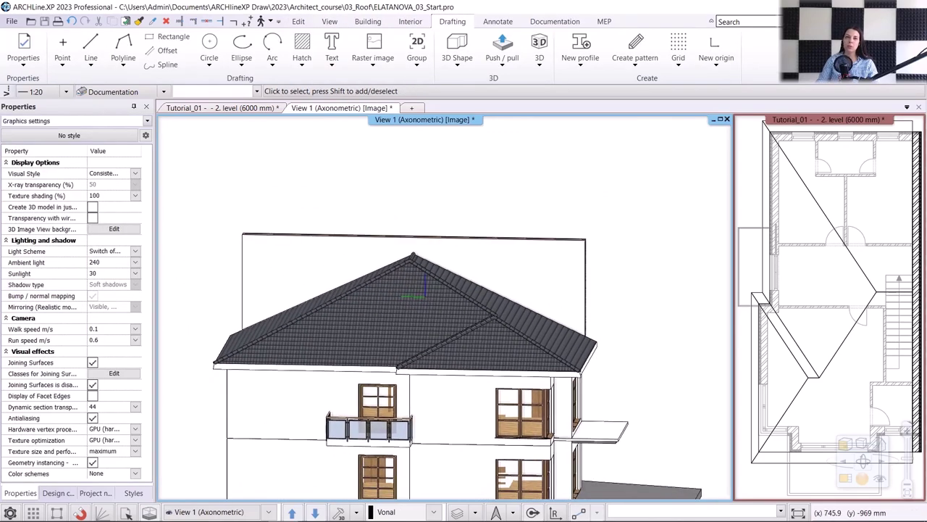
Step: Select the tall wall behind the roof and show it face-on in elevation
{"action": "left_click", "coordinate": [511, 258]}
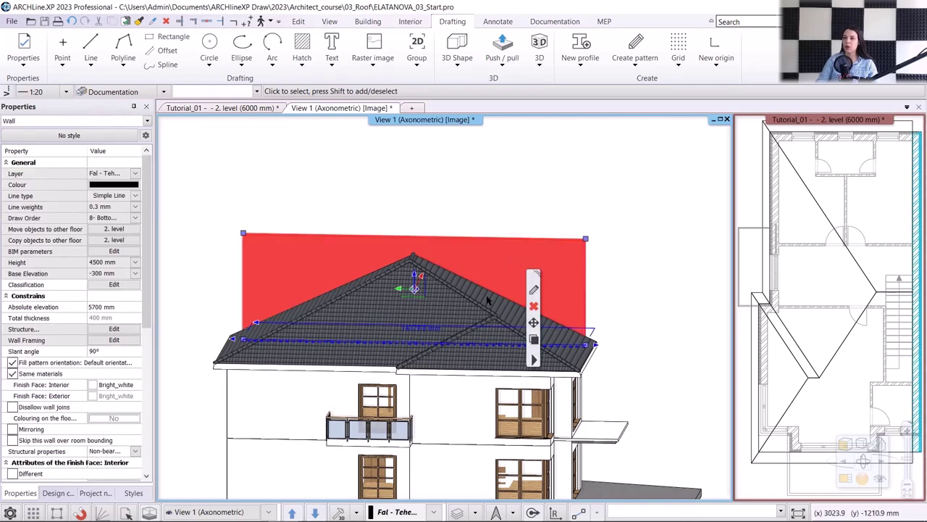
{"action": "left_click", "coordinate": [339, 512]}
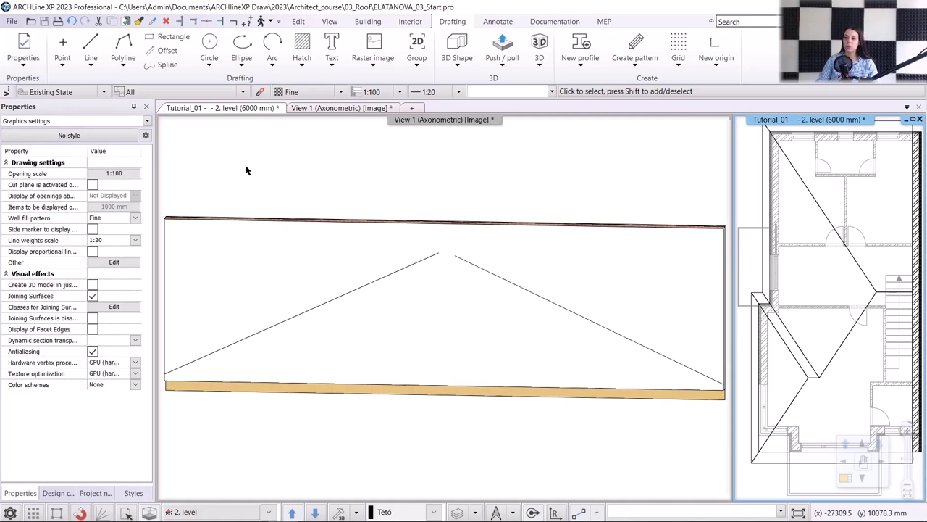
Step: Offset the left and right roof slope lines 300 mm upward on the wall
{"action": "left_click", "coordinate": [246, 171]}
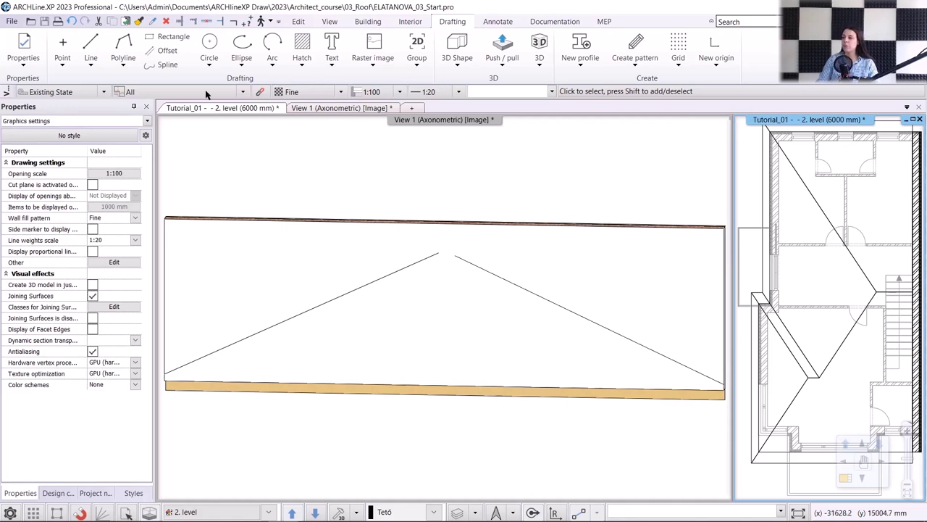
{"action": "left_click", "coordinate": [161, 57]}
{"action": "left_click", "coordinate": [362, 239]}
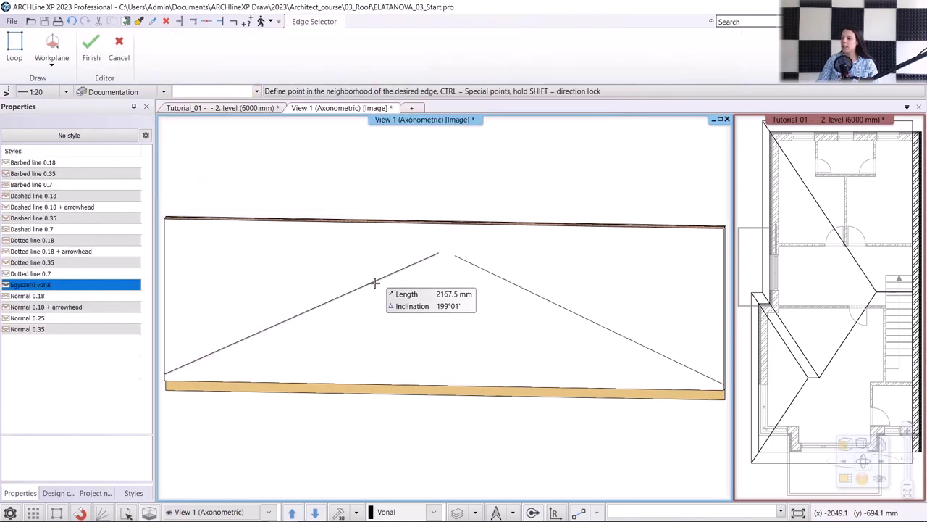
{"action": "left_click", "coordinate": [372, 282]}
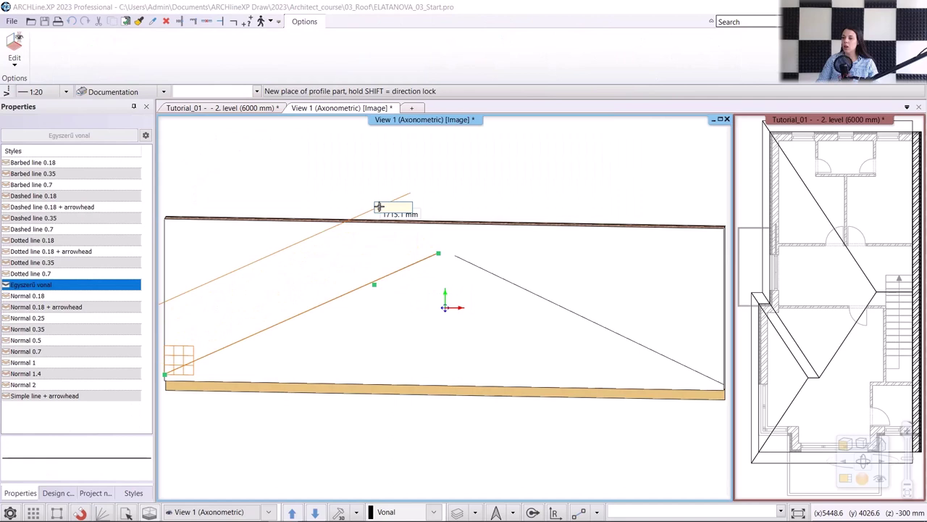
{"action": "key", "text": "Return"}
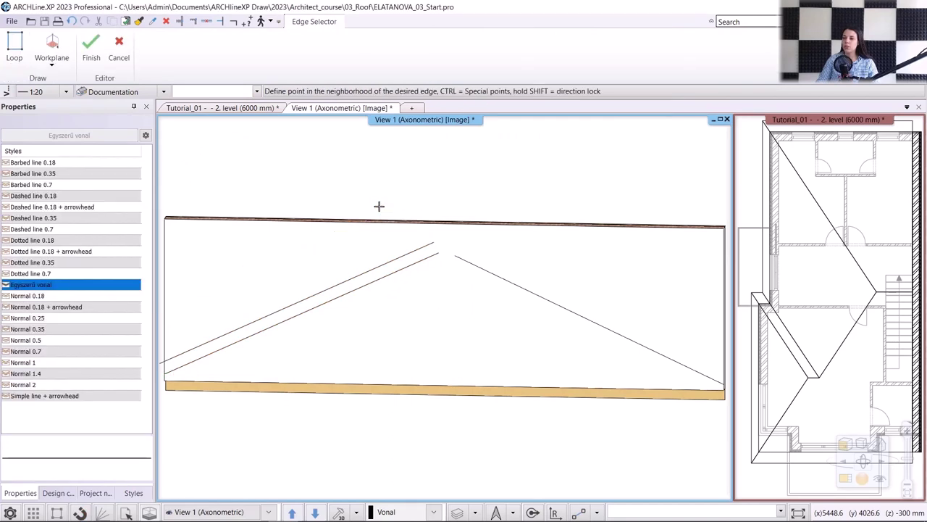
{"action": "left_click", "coordinate": [490, 272]}
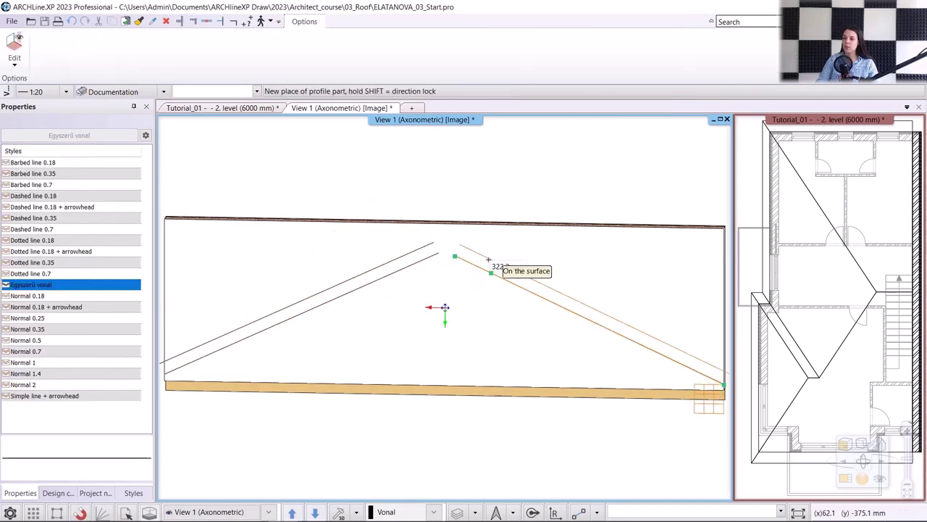
{"action": "type", "text": "300"}
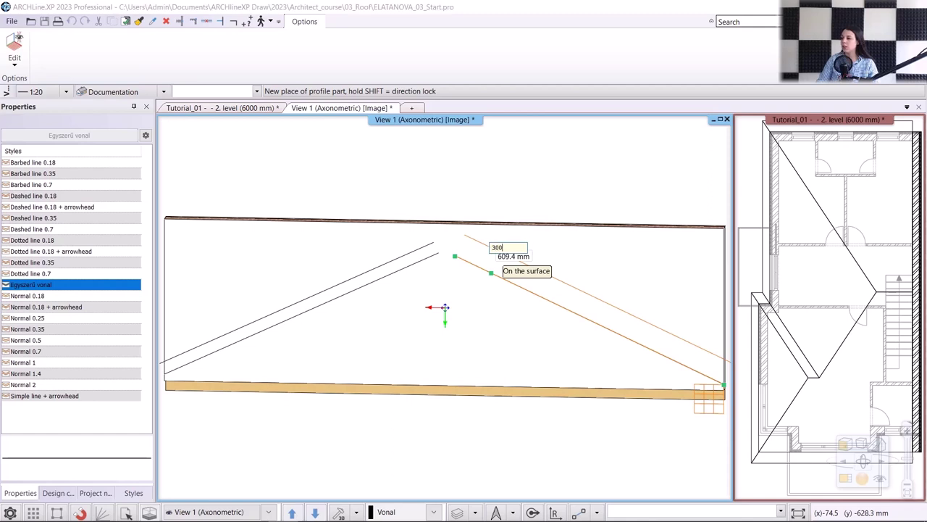
{"action": "key", "text": "Return"}
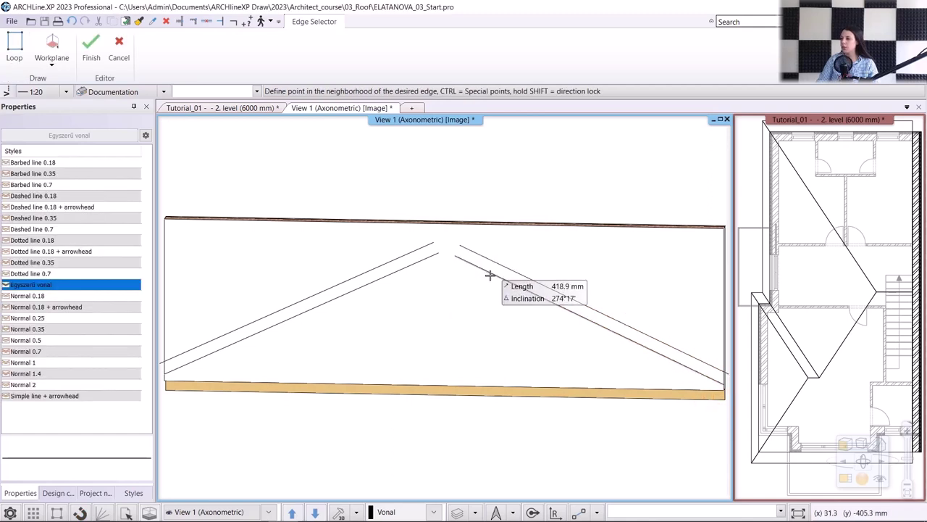
Step: Delete the original traced slope lines, keeping one raised line per side
{"action": "key", "text": "Escape"}
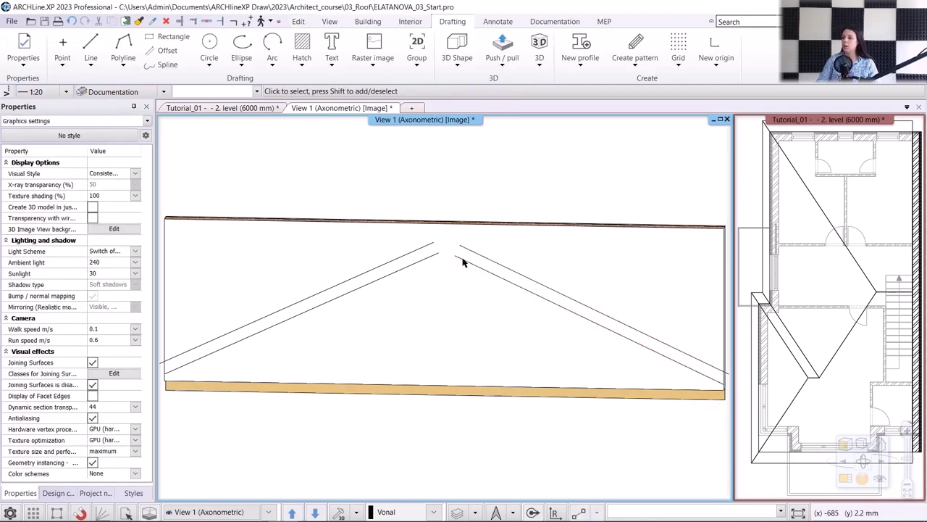
{"action": "left_click", "coordinate": [464, 262]}
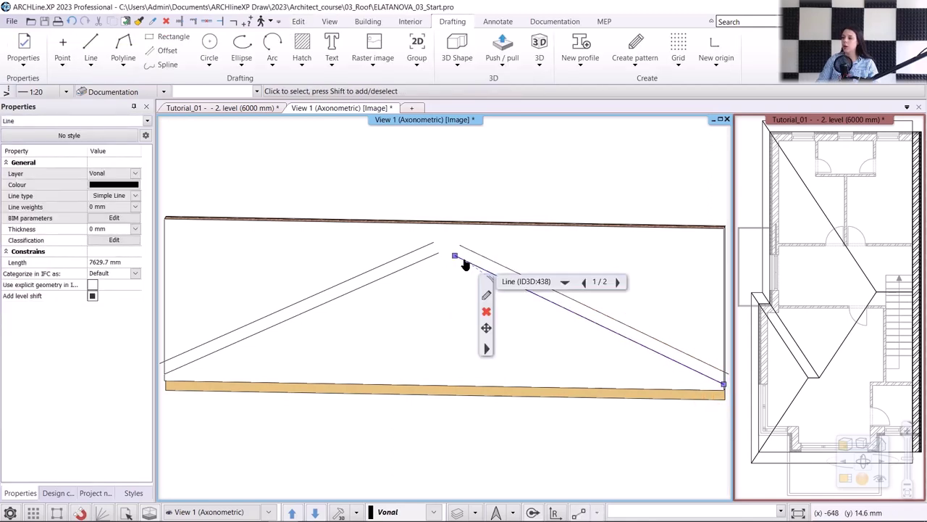
{"action": "left_click", "coordinate": [420, 266]}
{"action": "left_click", "coordinate": [445, 305]}
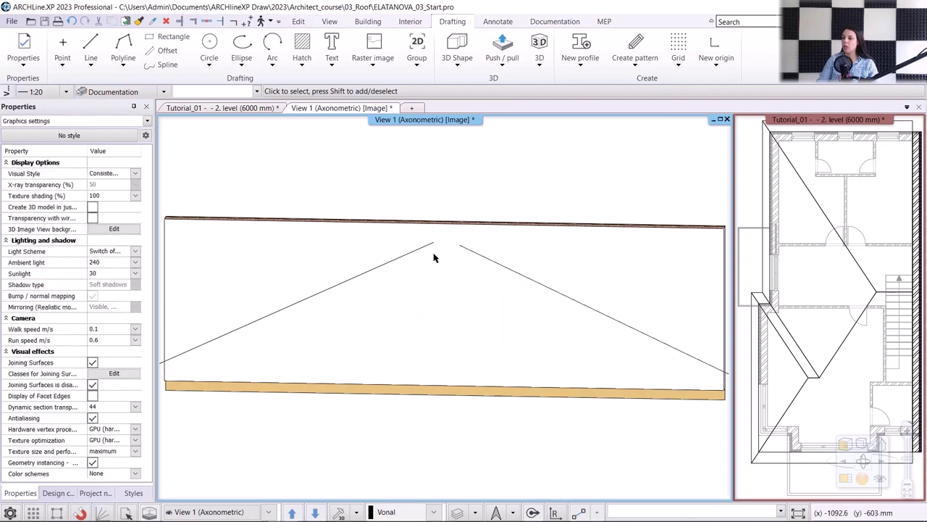
Step: Trim the right and left raised slope lines to each other at the apex
{"action": "left_click", "coordinate": [233, 24]}
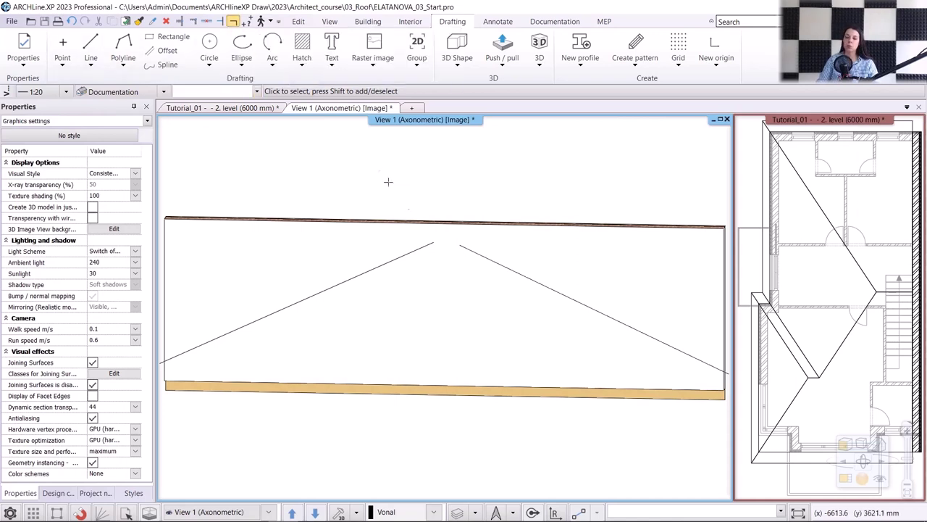
{"action": "left_click", "coordinate": [471, 252]}
{"action": "left_click", "coordinate": [406, 255]}
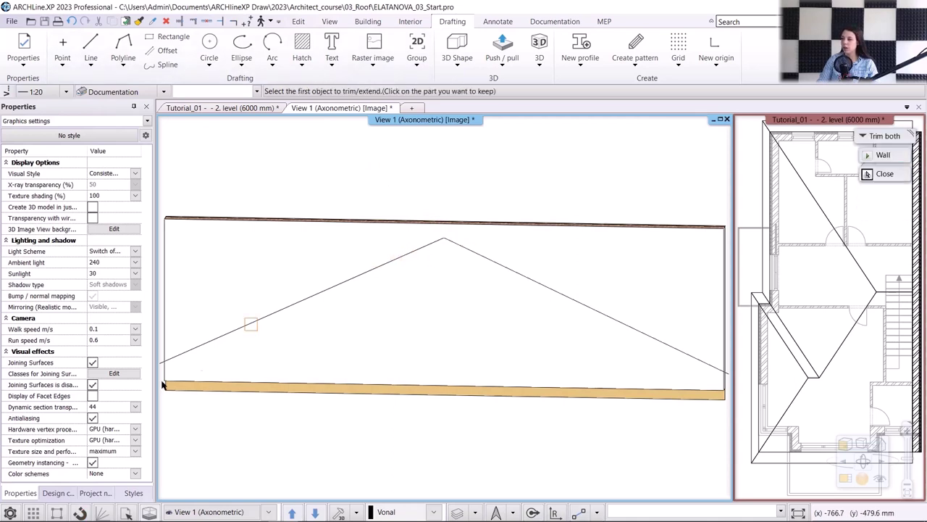
{"action": "scroll", "coordinate": [312, 369], "scroll_direction": "down", "scroll_amount": 2}
{"action": "key", "text": "Escape"}
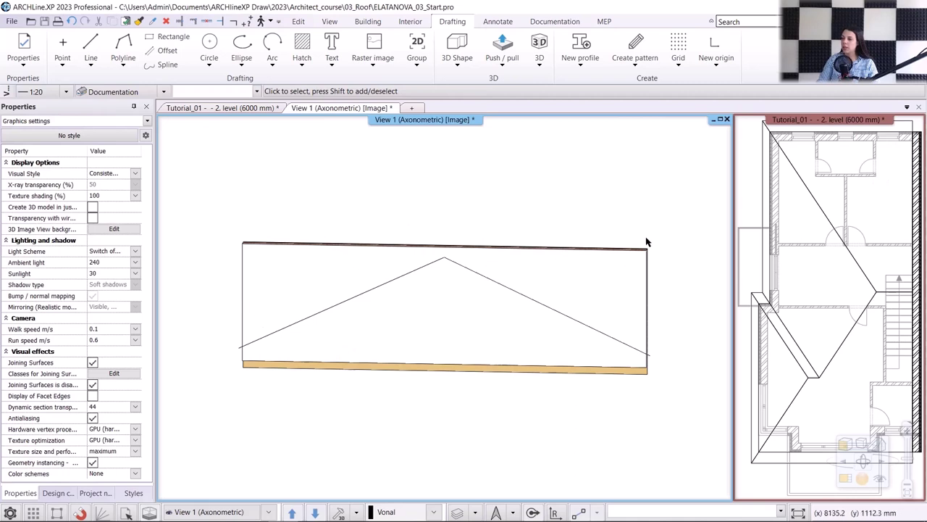
Step: Push/pull the region above the slope lines through the whole wall slab to remove it
{"action": "left_click", "coordinate": [505, 66]}
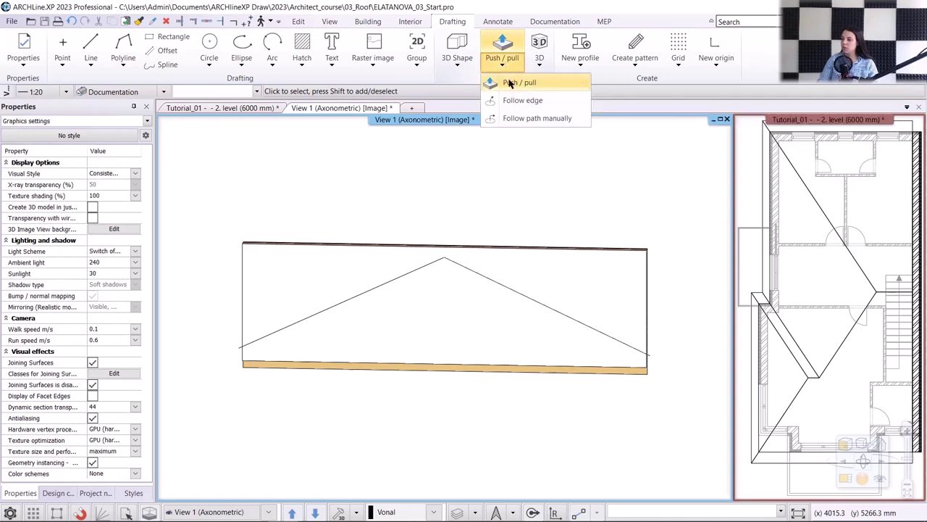
{"action": "left_click", "coordinate": [511, 83]}
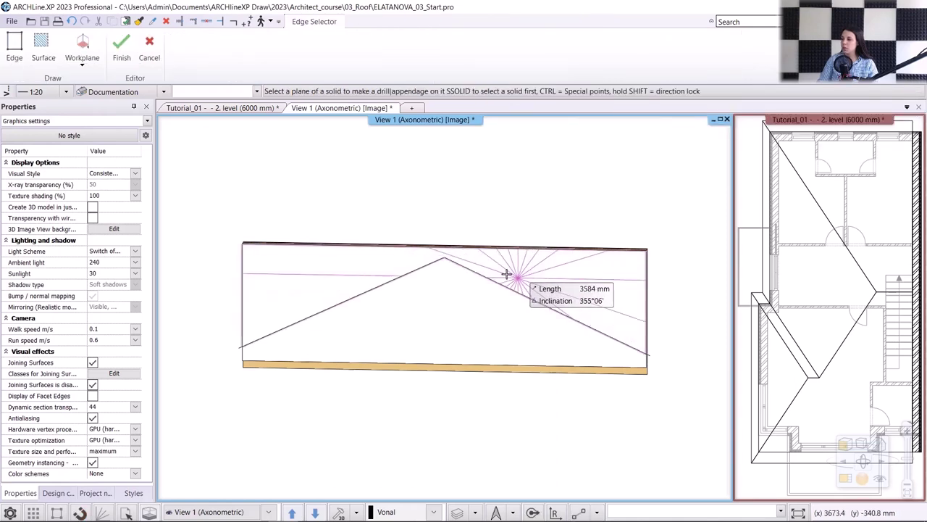
{"action": "left_click", "coordinate": [445, 283]}
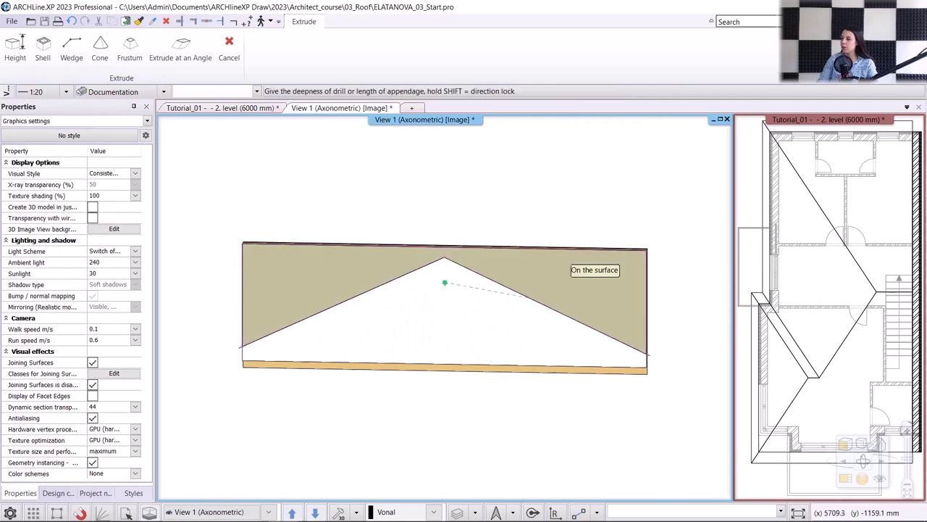
{"action": "middle_click_drag", "start_coordinate": [558, 312], "coordinate": [566, 272]}
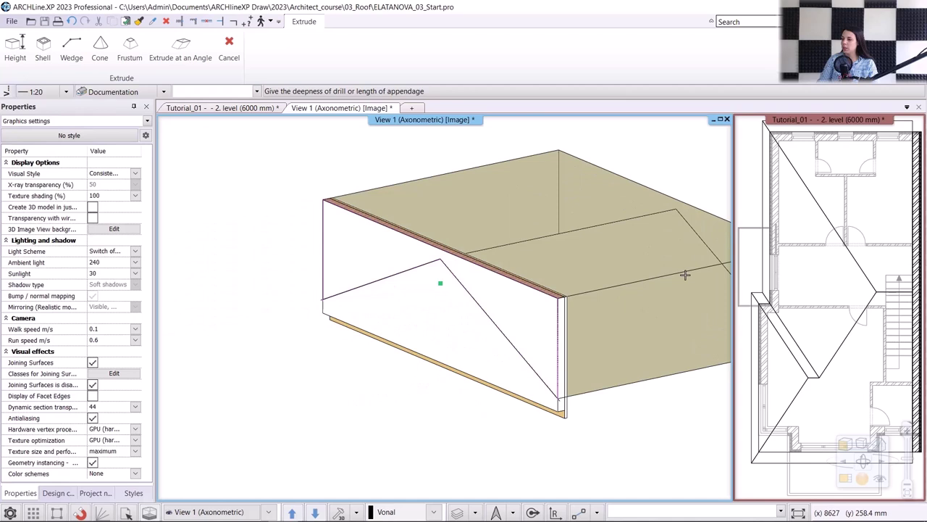
{"action": "left_click", "coordinate": [638, 339]}
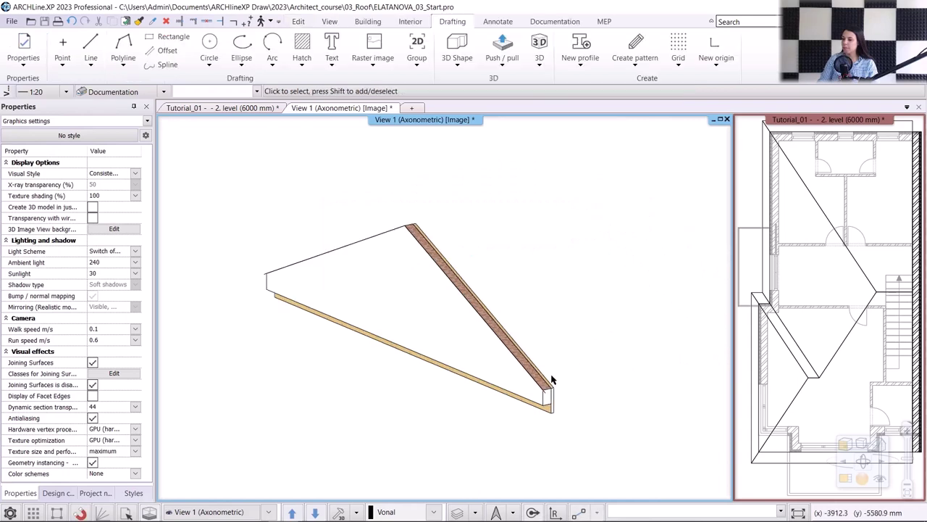
Step: Replace the gable slab's wood-textured edge faces with Bright_white on this object only
{"action": "scroll", "coordinate": [549, 383], "scroll_direction": "up", "scroll_amount": 1}
{"action": "left_click", "coordinate": [547, 397]}
{"action": "left_click", "coordinate": [308, 273]}
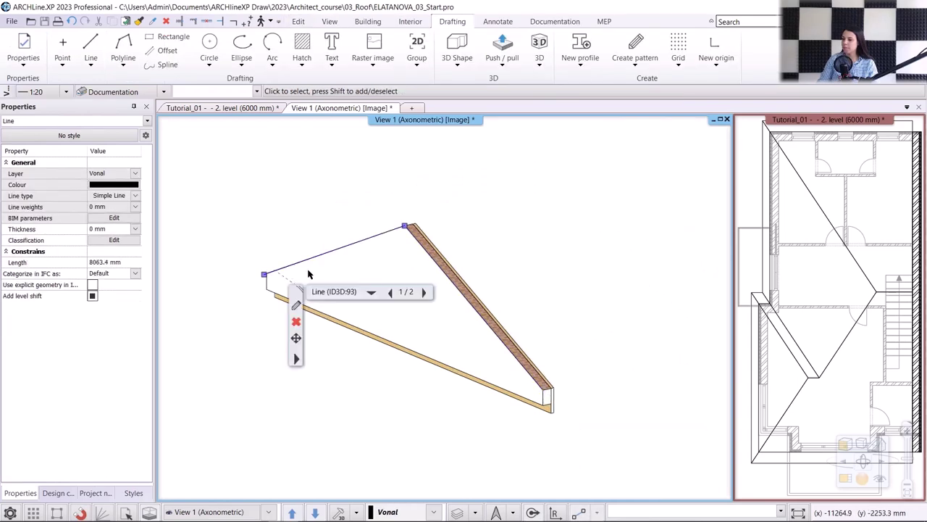
{"action": "key", "text": "Escape"}
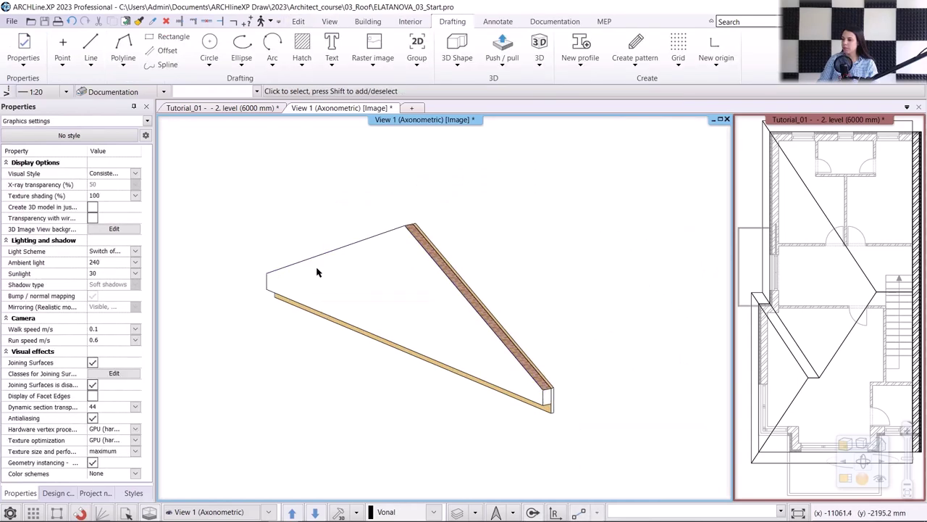
{"action": "right_click", "coordinate": [398, 284]}
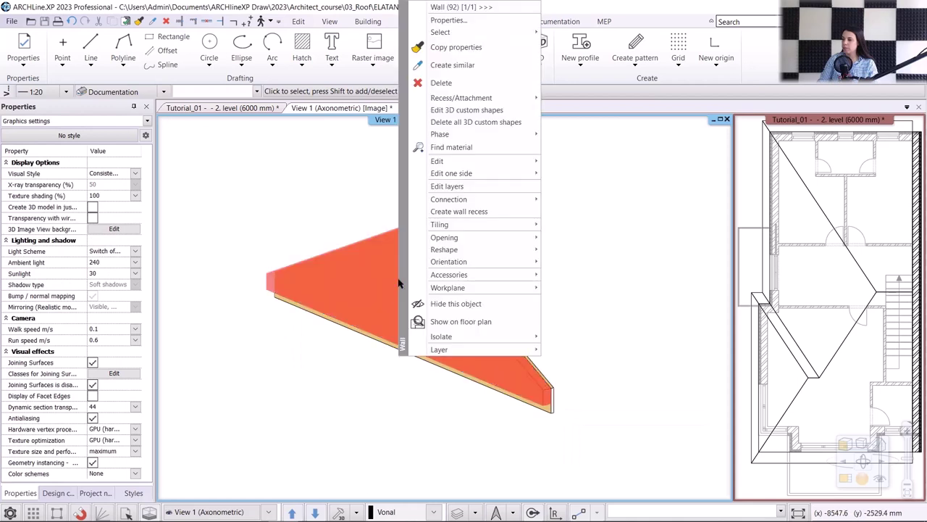
{"action": "left_click", "coordinate": [456, 148]}
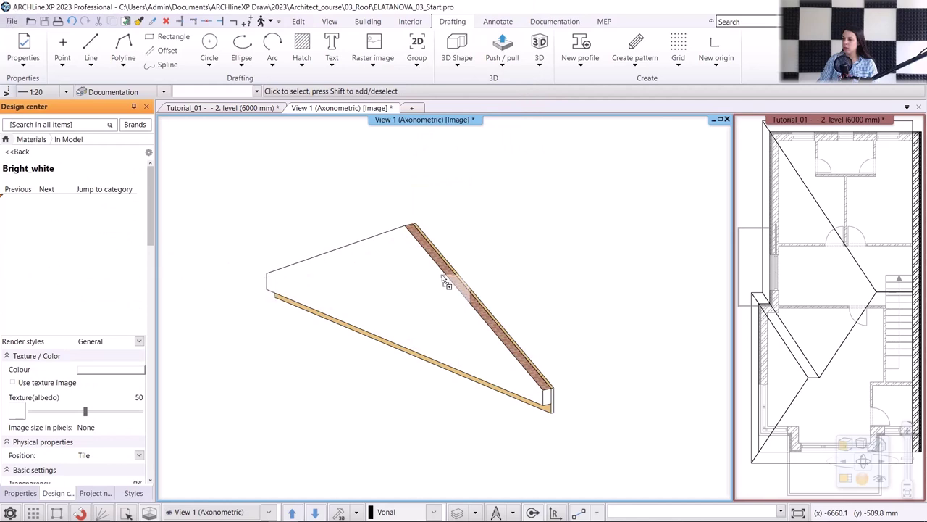
{"action": "left_click_drag", "start_coordinate": [449, 278], "coordinate": [450, 280]}
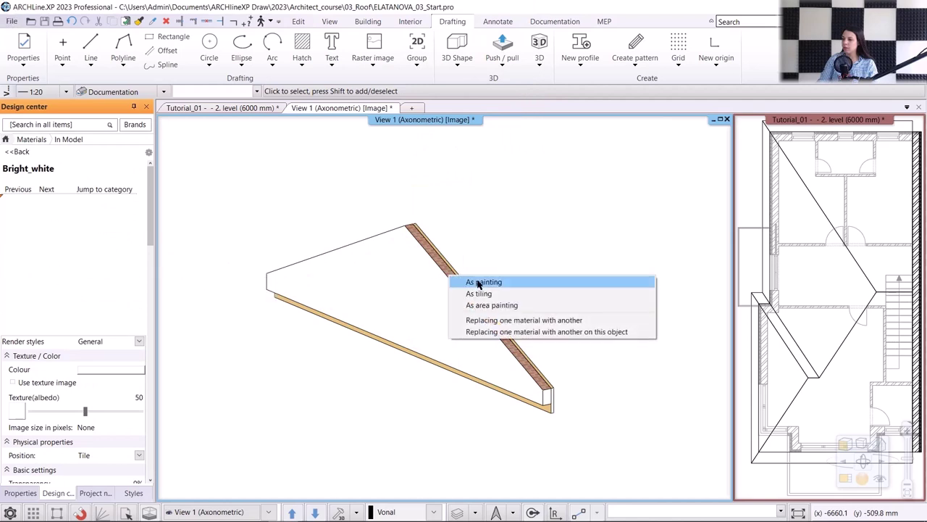
{"action": "left_click", "coordinate": [505, 332]}
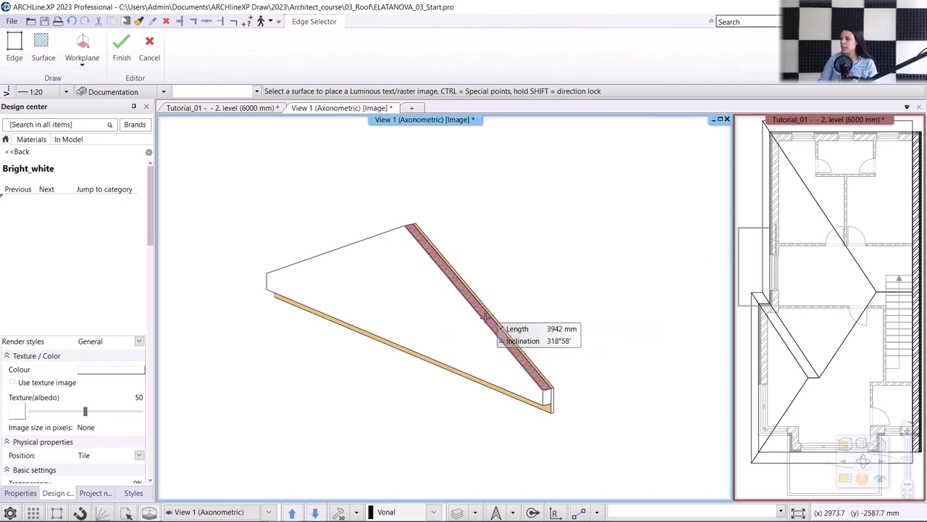
{"action": "left_click", "coordinate": [486, 318]}
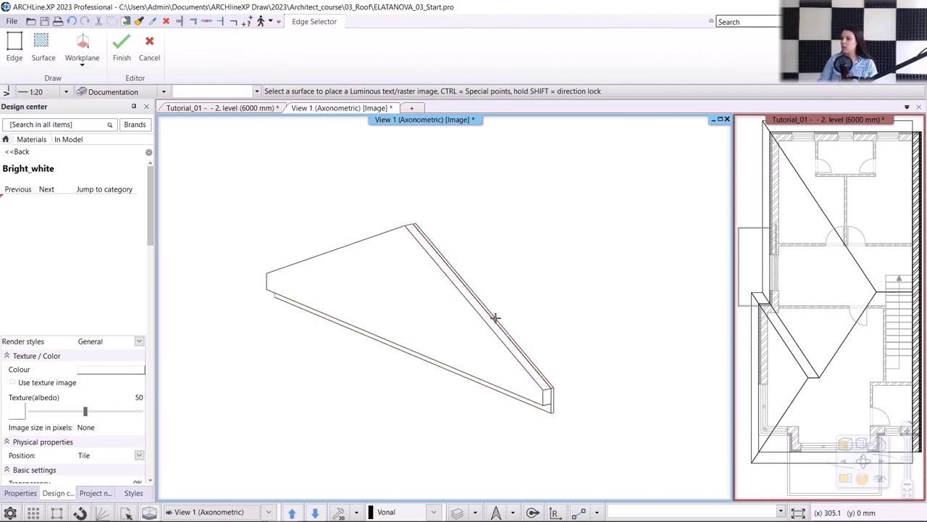
{"action": "right_click", "coordinate": [495, 317]}
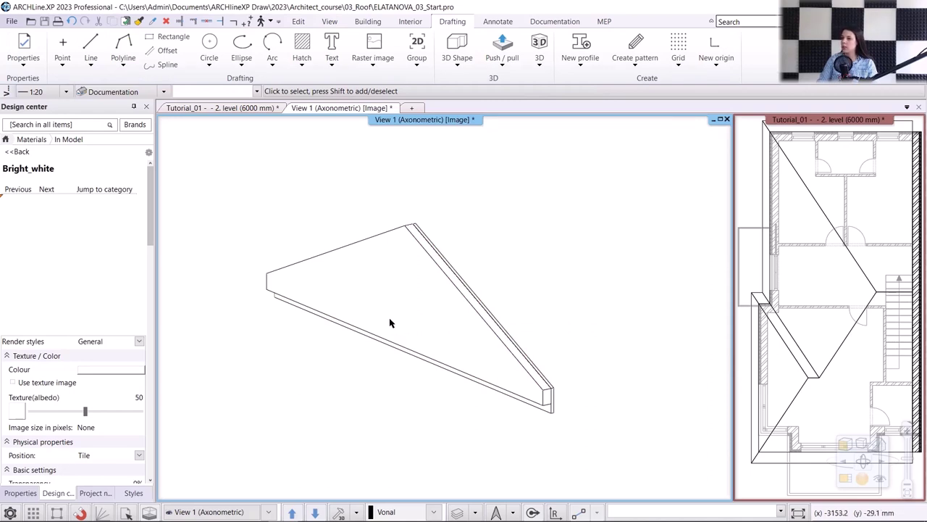
Step: Regenerate the 3D model and orbit to see the white gable at the roof's end
{"action": "left_click", "coordinate": [340, 513]}
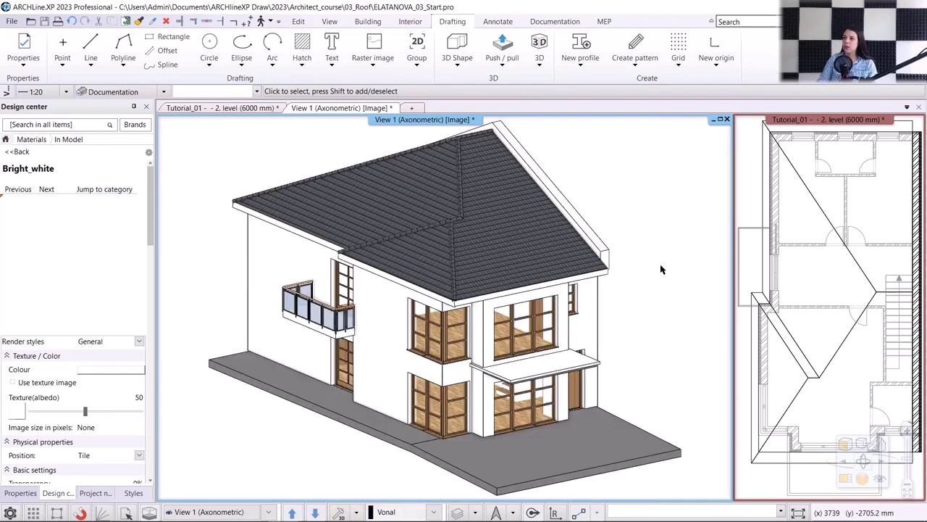
{"action": "middle_click_drag", "start_coordinate": [361, 388], "coordinate": [623, 281]}
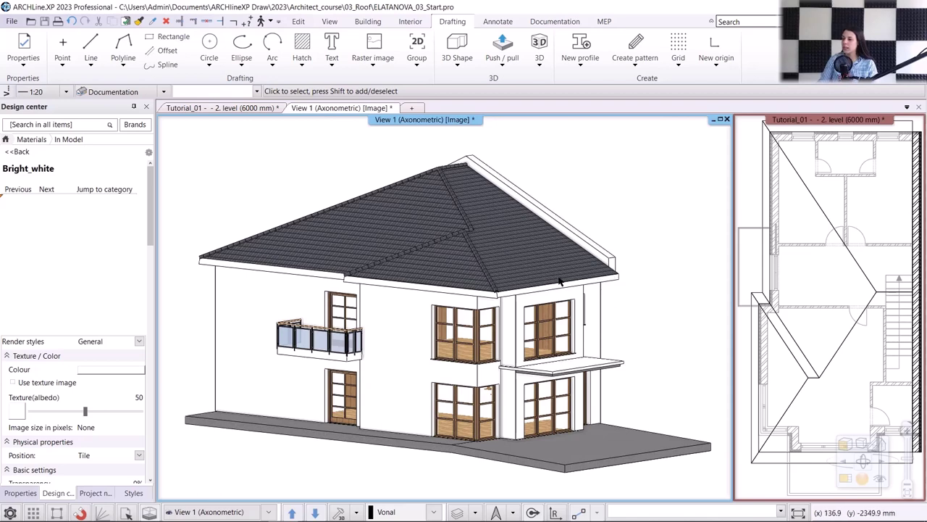
Step: Start a roof gutter on the chosen roof edge
{"action": "left_click", "coordinate": [373, 21]}
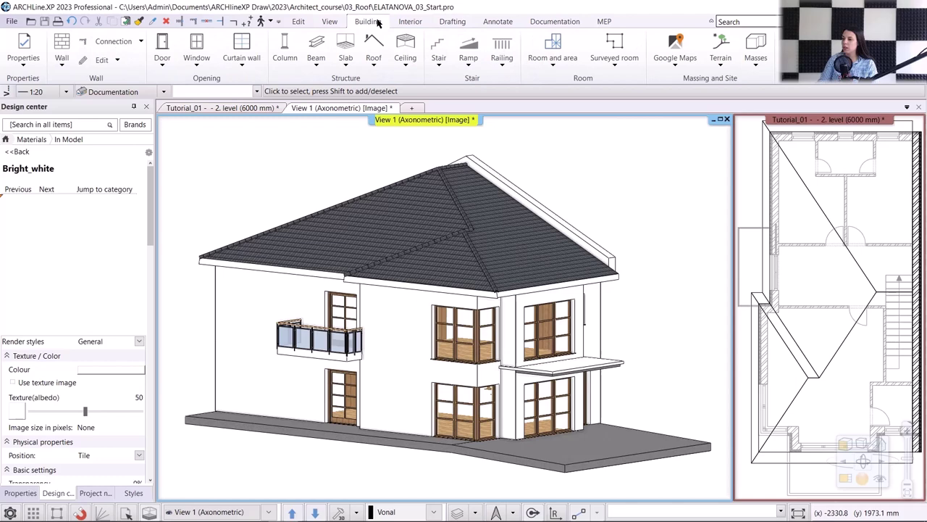
{"action": "left_click", "coordinate": [375, 64]}
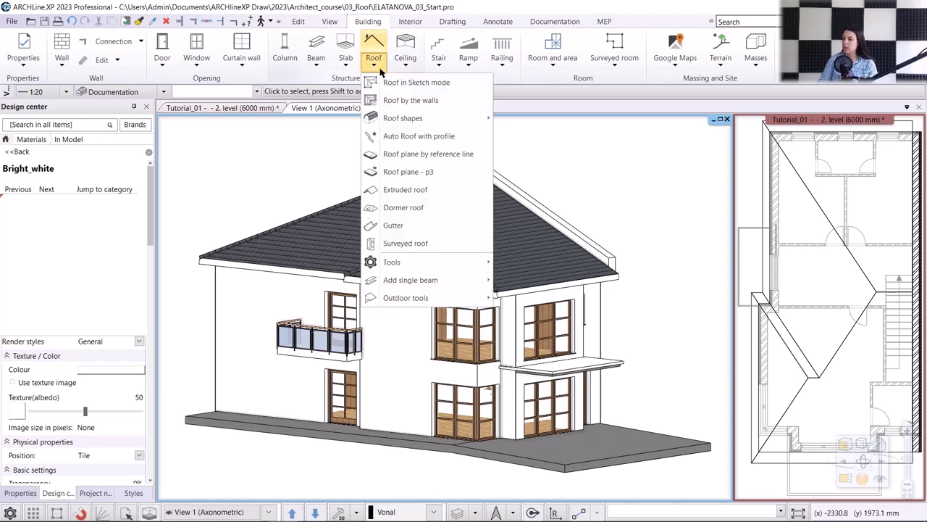
{"action": "left_click", "coordinate": [429, 229]}
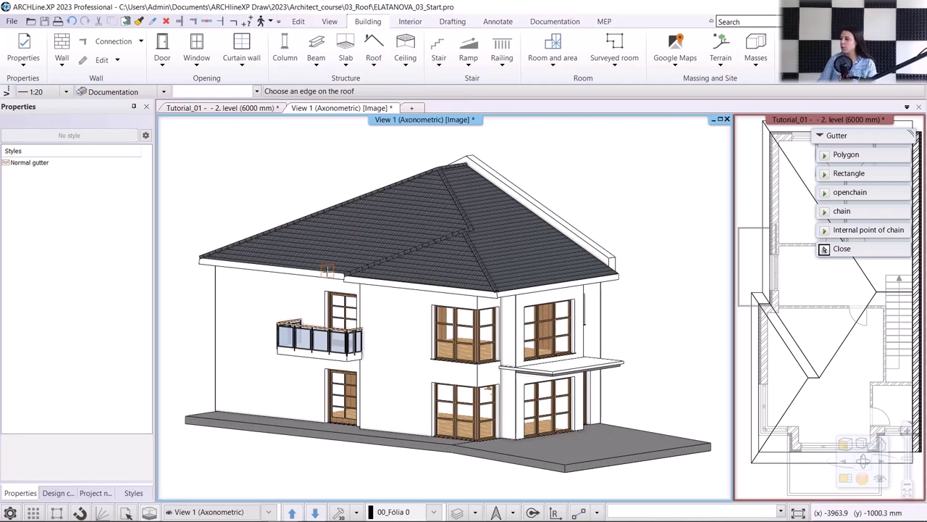
{"action": "left_click", "coordinate": [328, 270]}
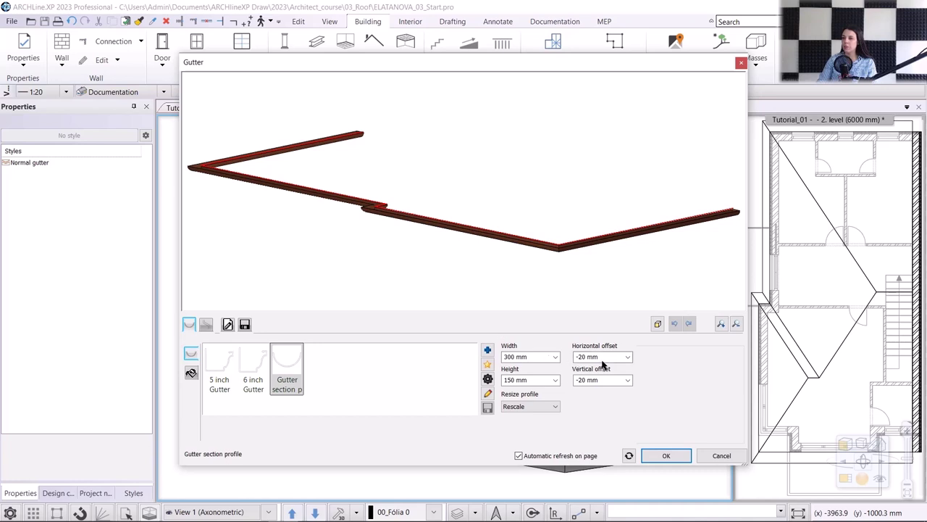
Step: Set gutter offsets to 100 mm horizontal and -200 mm vertical, with Steel material
{"action": "left_click_drag", "start_coordinate": [608, 357], "coordinate": [529, 355]}
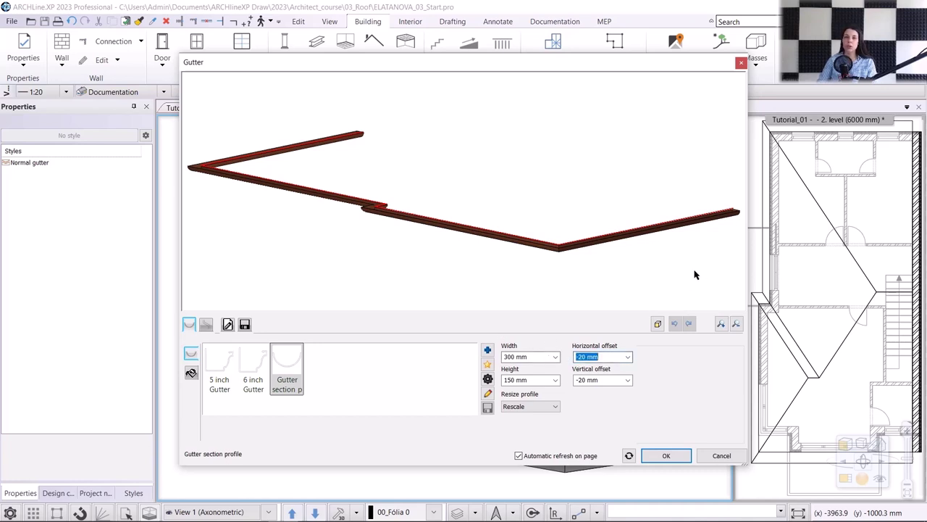
{"action": "type", "text": "100"}
{"action": "key", "text": "Return"}
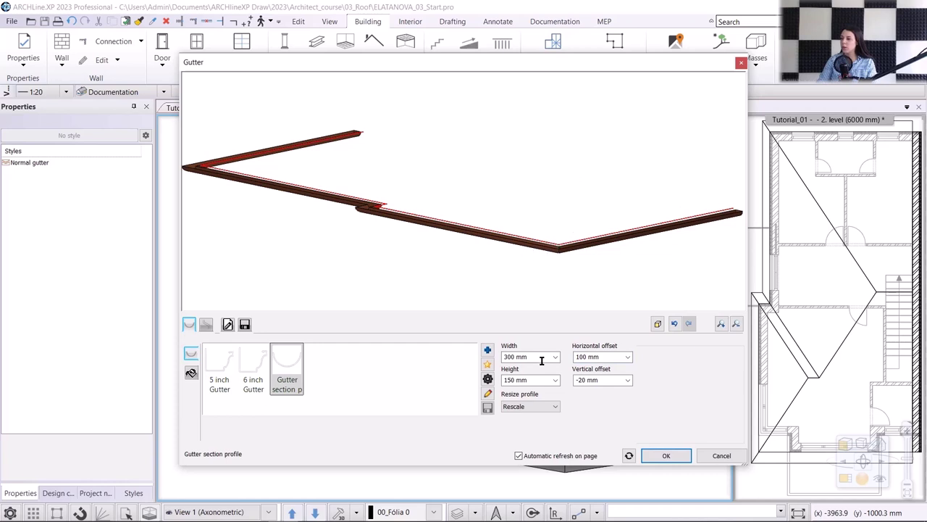
{"action": "left_click", "coordinate": [600, 379]}
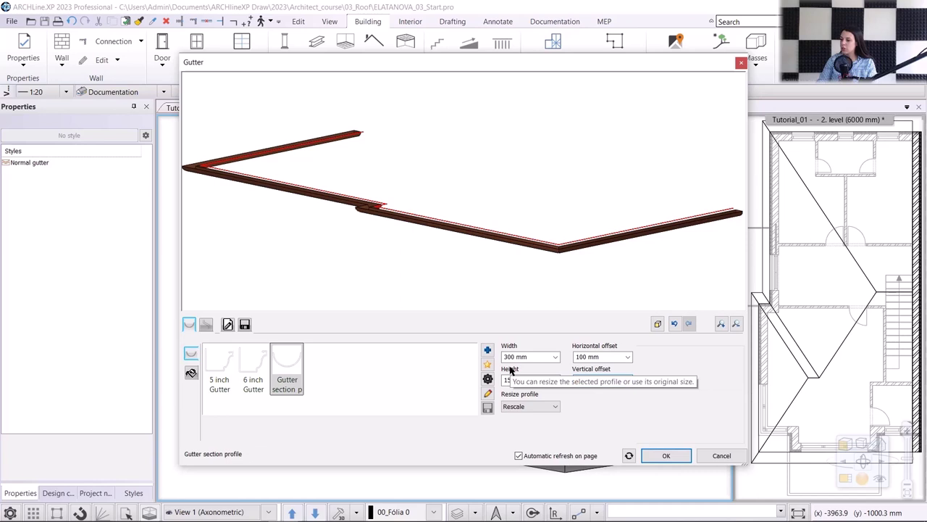
{"action": "key", "text": "Return"}
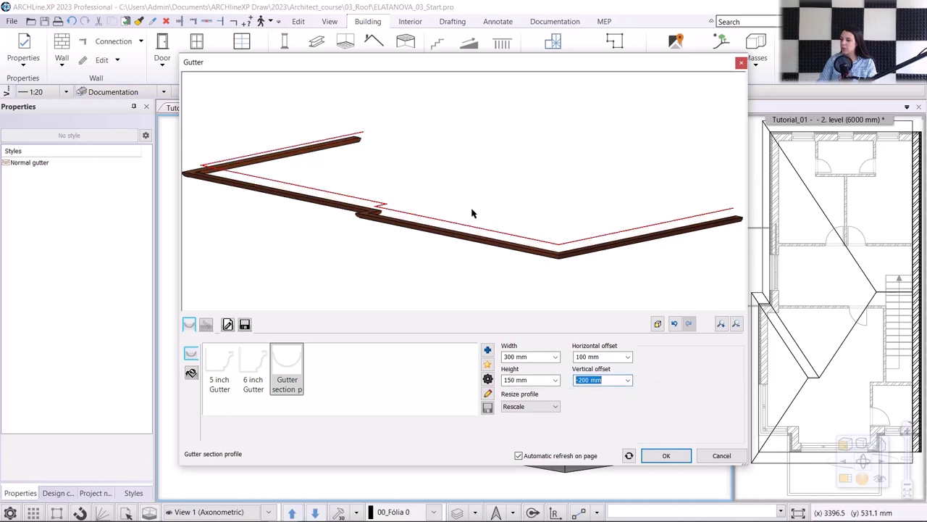
{"action": "left_click", "coordinate": [190, 373]}
{"action": "left_click", "coordinate": [216, 369]}
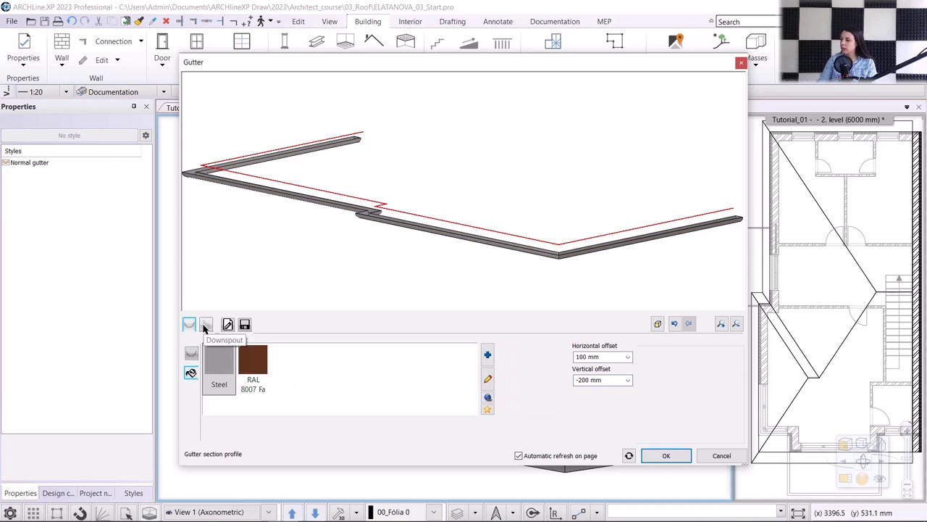
Step: Set the downspout length to 5900 mm and its end offset to 5700 mm
{"action": "left_click", "coordinate": [205, 325]}
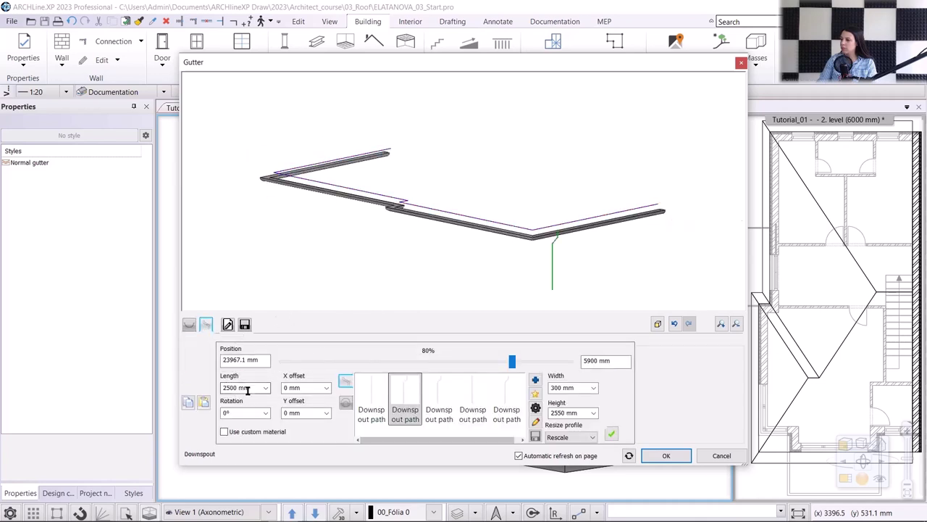
{"action": "left_click_drag", "start_coordinate": [265, 388], "coordinate": [218, 388]}
{"action": "type", "text": "5900"}
{"action": "left_click", "coordinate": [307, 247]}
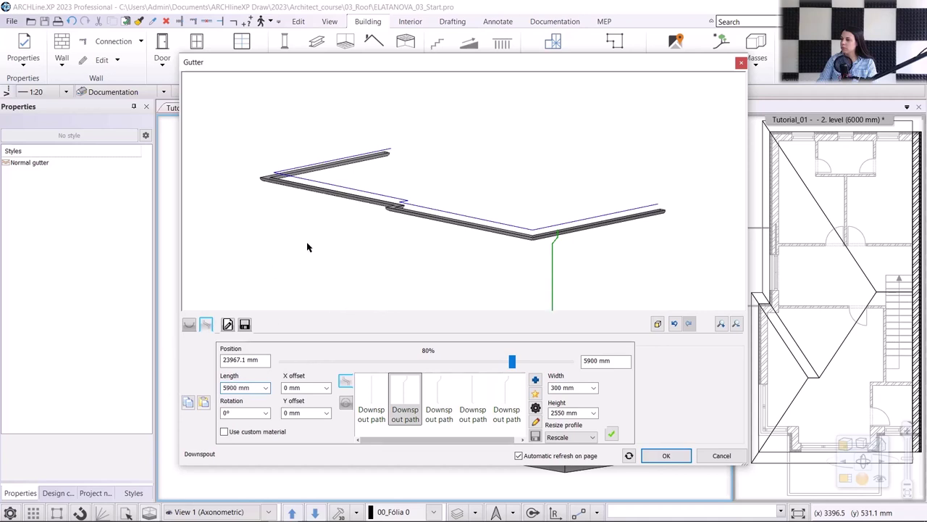
{"action": "scroll", "coordinate": [645, 243], "scroll_direction": "down", "scroll_amount": 2}
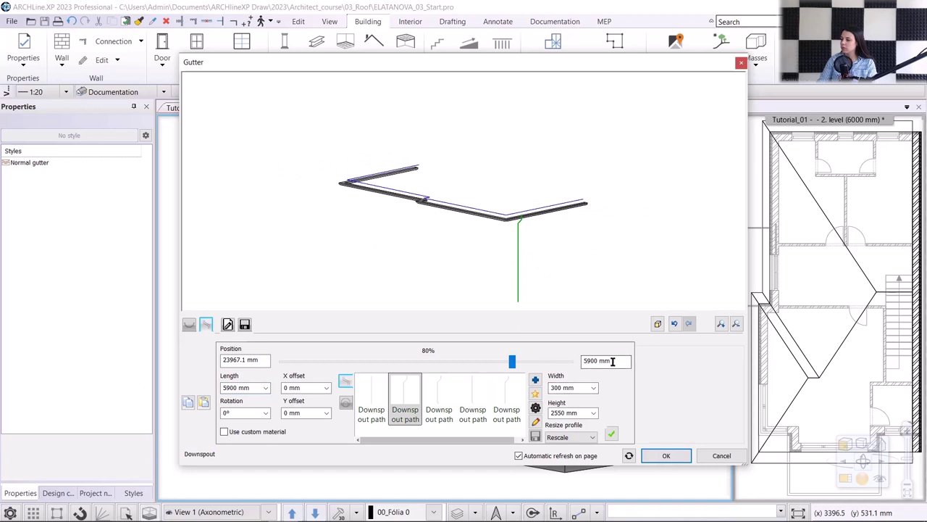
{"action": "left_click_drag", "start_coordinate": [613, 360], "coordinate": [589, 363]}
{"action": "type", "text": "70"}
{"action": "left_click", "coordinate": [611, 433]}
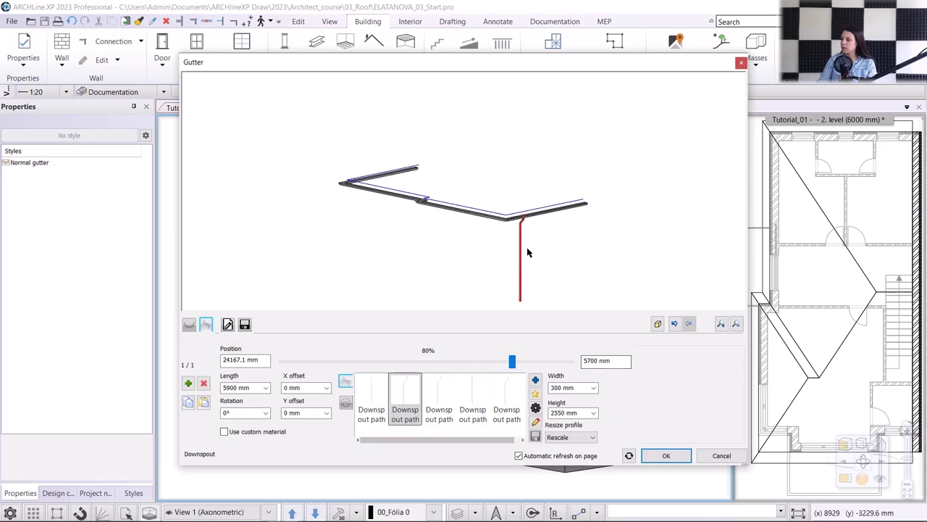
{"action": "scroll", "coordinate": [523, 252], "scroll_direction": "up", "scroll_amount": 1}
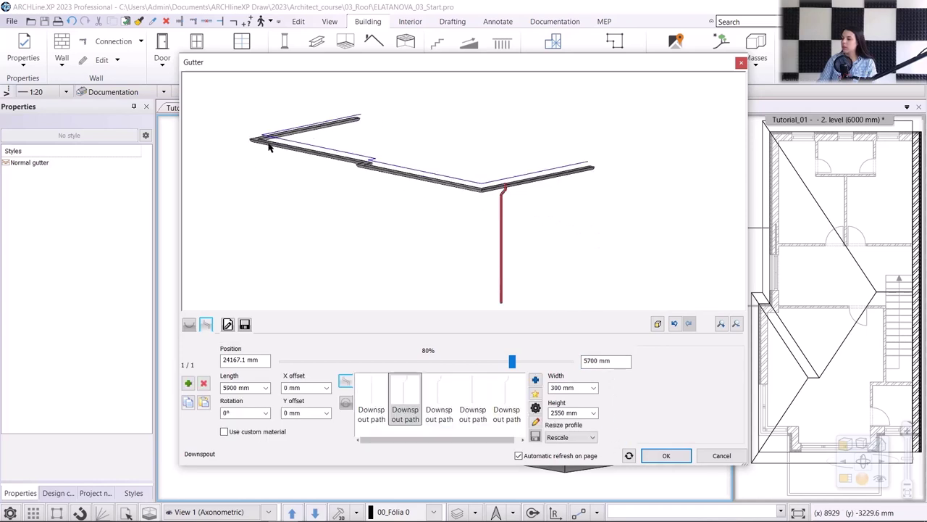
Step: Add a second downspout at position 7800 mm and rotate the preview to check both
{"action": "left_click", "coordinate": [190, 382]}
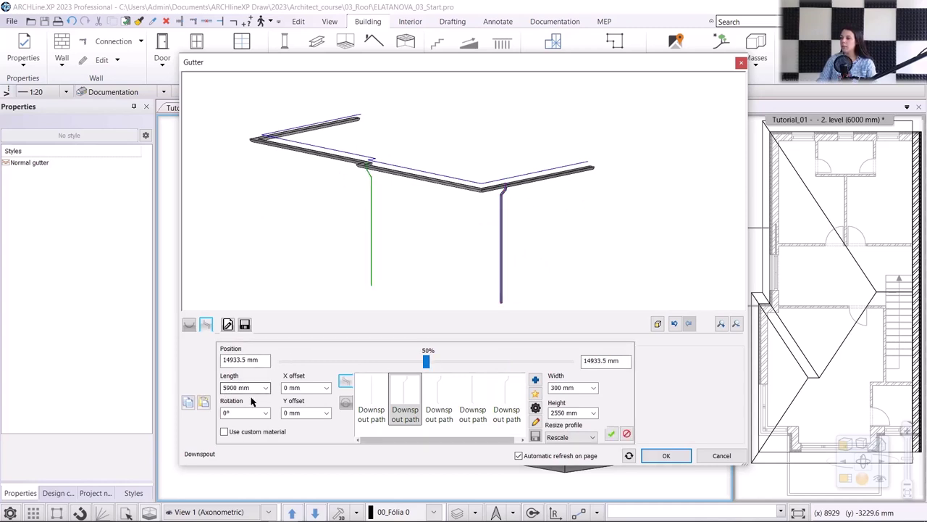
{"action": "double_click", "coordinate": [254, 360]}
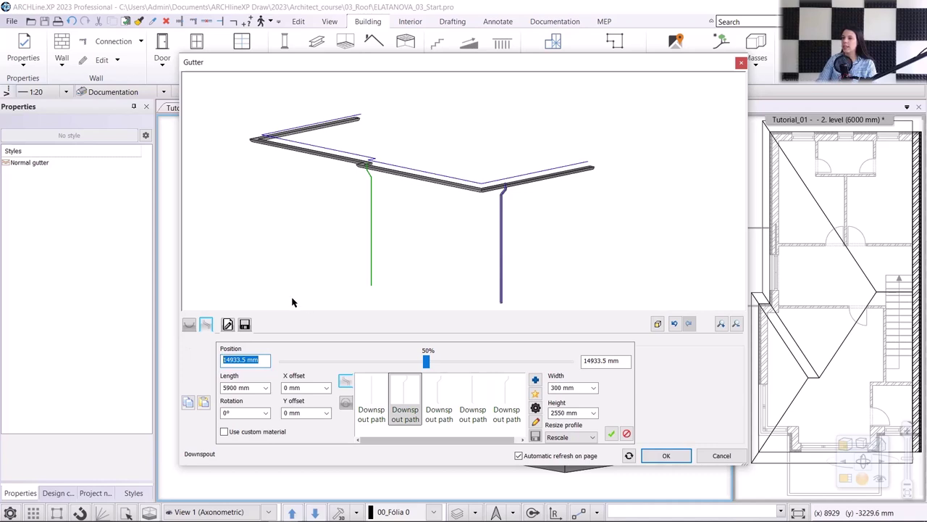
{"action": "type", "text": "7800"}
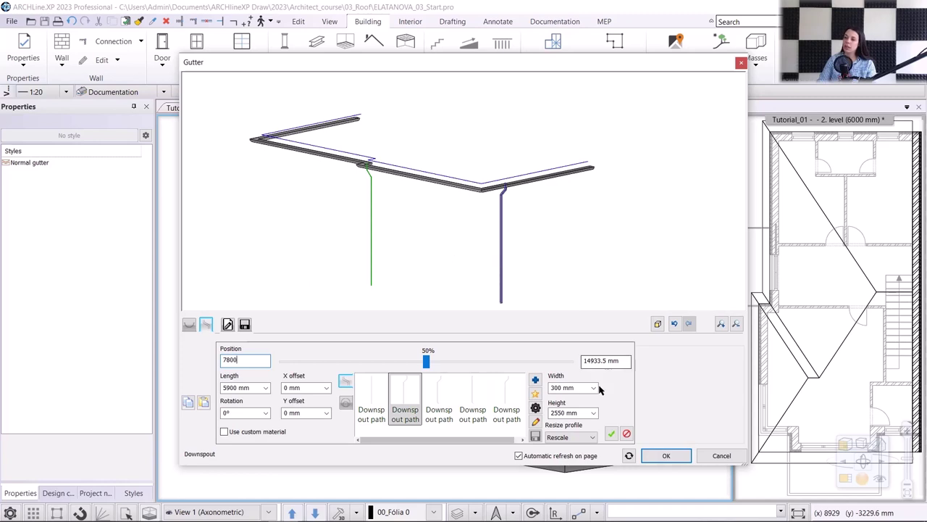
{"action": "left_click", "coordinate": [609, 432]}
{"action": "left_click_drag", "start_coordinate": [317, 225], "coordinate": [268, 322]}
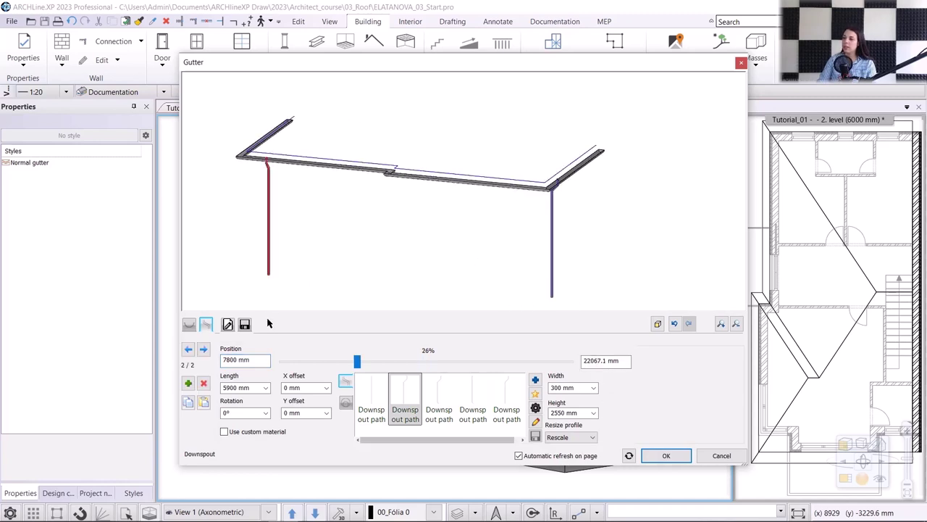
Step: Add the gutter to the house and open the 3D Warehouse direct download browser
{"action": "left_click", "coordinate": [672, 455]}
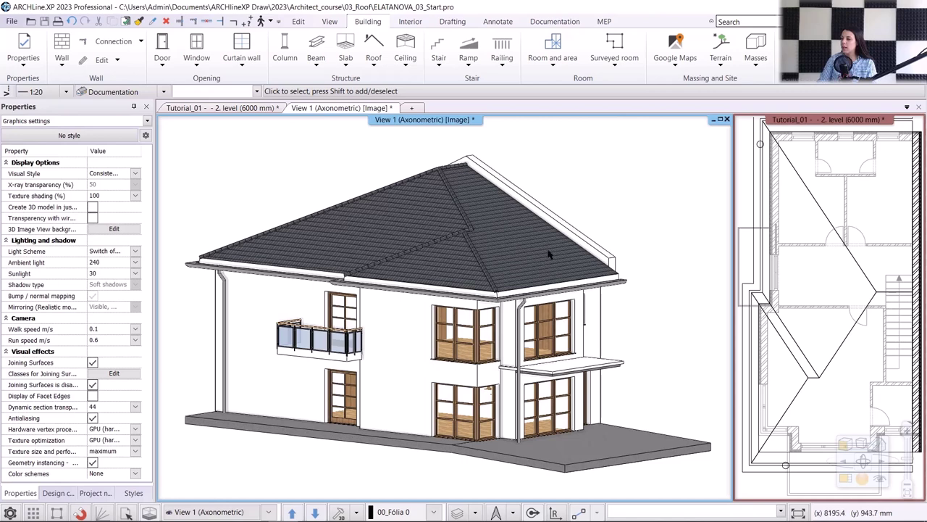
{"action": "left_click", "coordinate": [407, 21]}
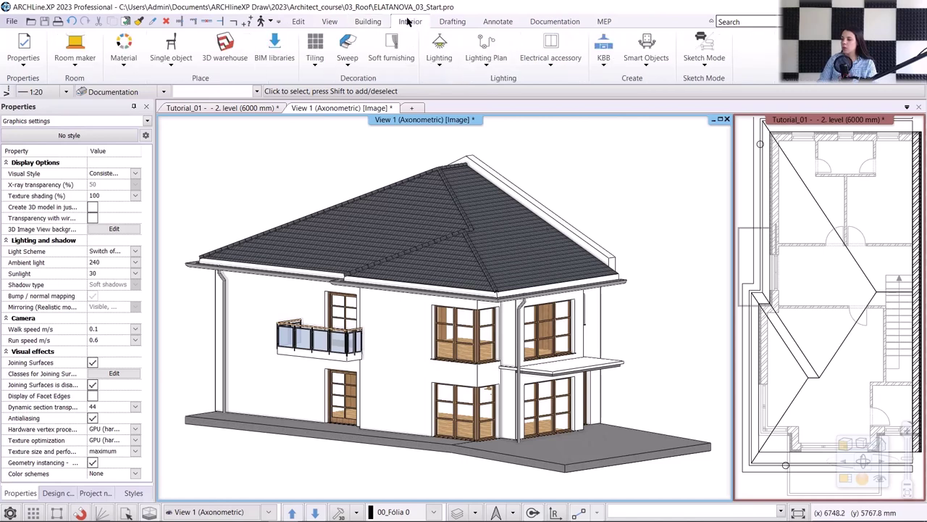
{"action": "left_click", "coordinate": [229, 45]}
{"action": "left_click", "coordinate": [438, 253]}
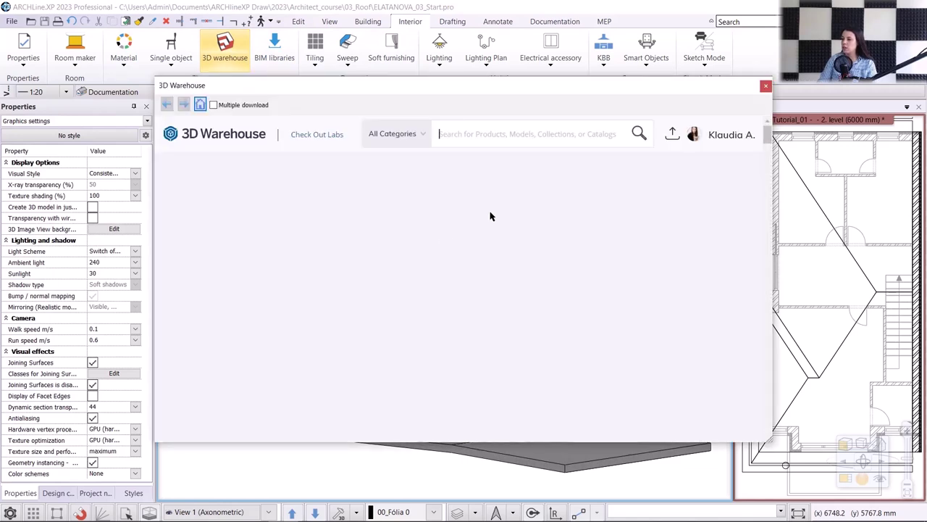
Step: Search 3D Warehouse for 'lsx solar' and download the second model as SketchUp 2023
{"action": "left_click", "coordinate": [733, 136]}
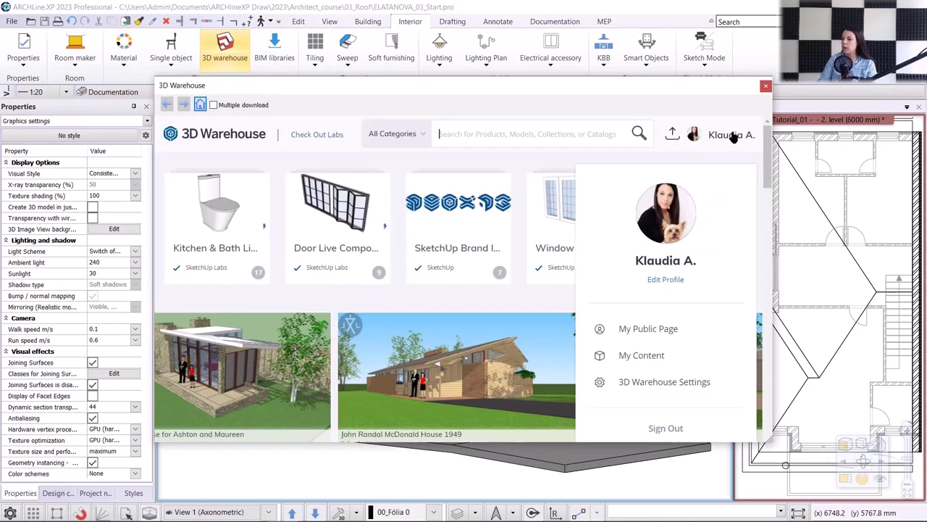
{"action": "left_click", "coordinate": [529, 133]}
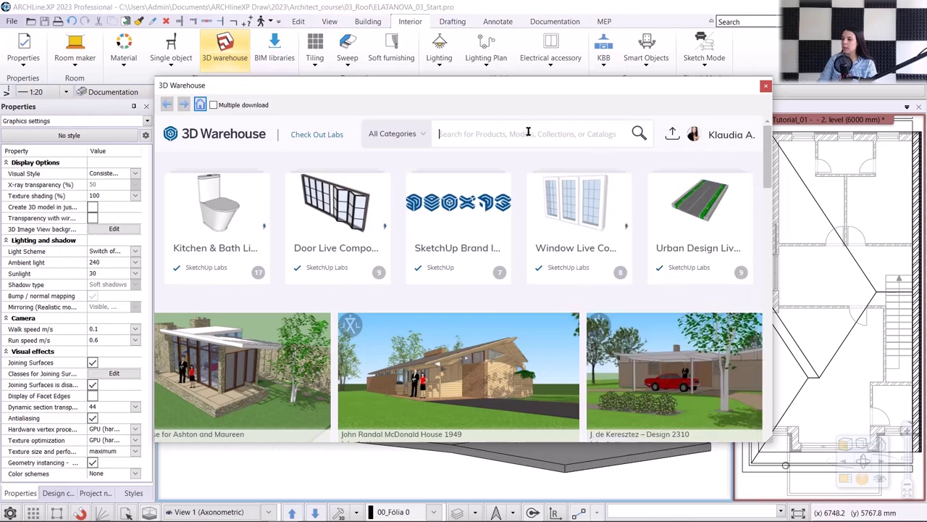
{"action": "type", "text": "lsx so"}
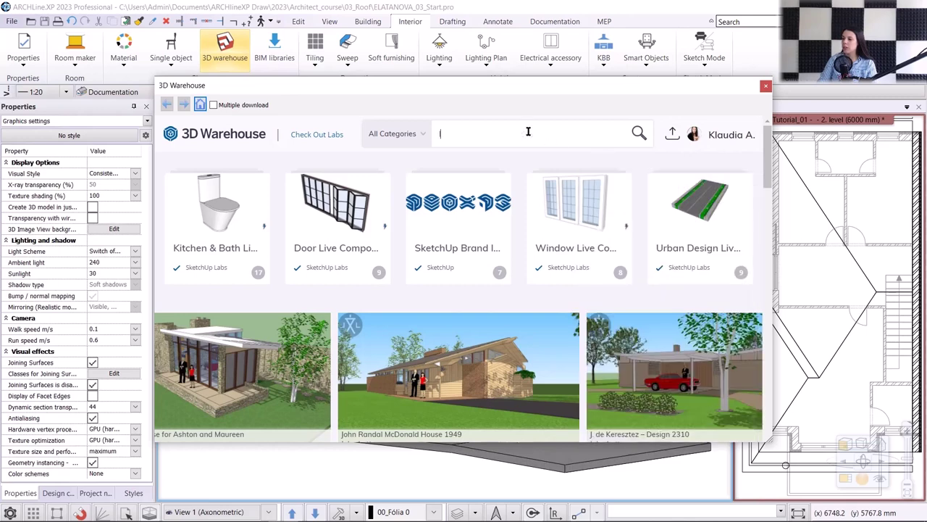
{"action": "type", "text": "lar"}
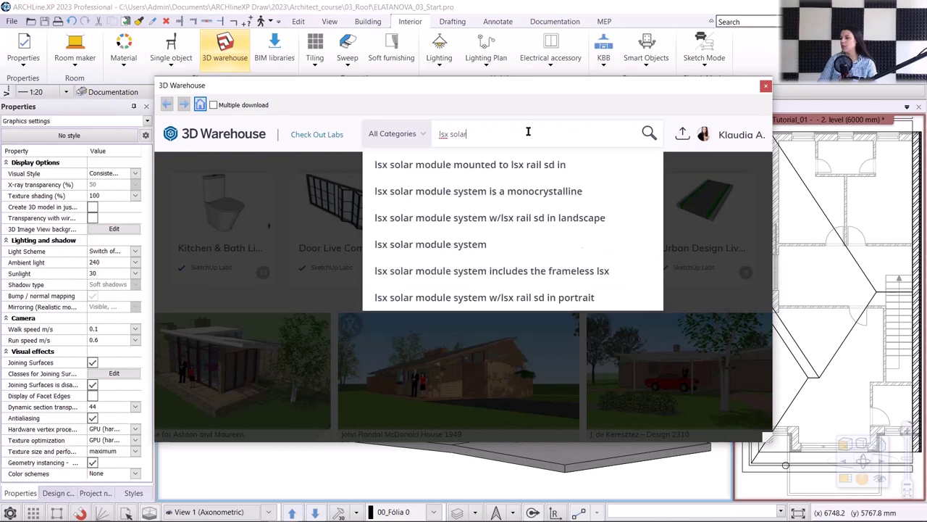
{"action": "key", "text": "Return"}
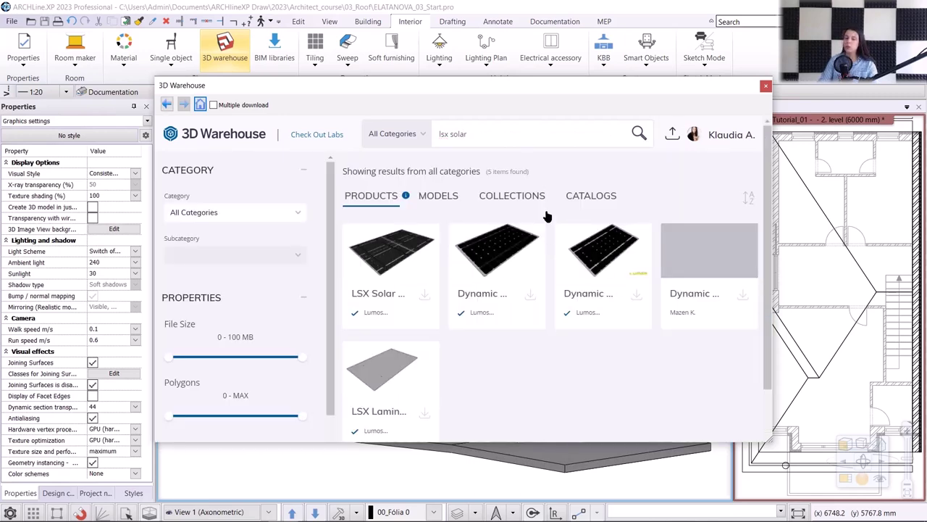
{"action": "left_click", "coordinate": [532, 297]}
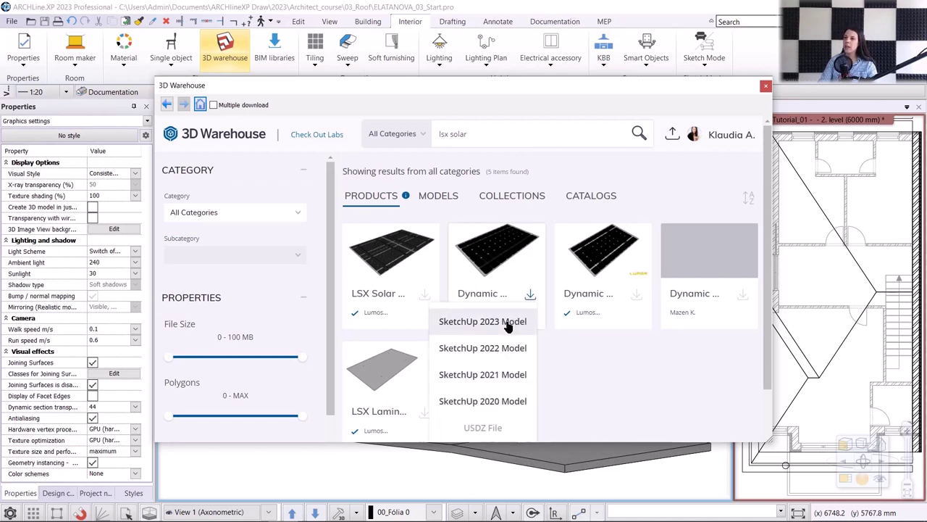
{"action": "left_click", "coordinate": [508, 324]}
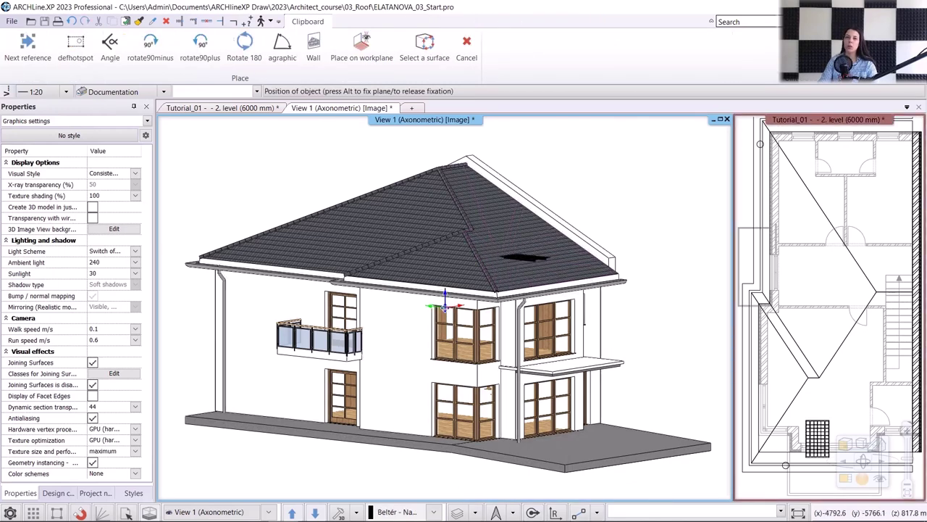
Step: Drop the solar panel onto the hipped roof and set its Tilting ahead to 25°
{"action": "left_click", "coordinate": [525, 259]}
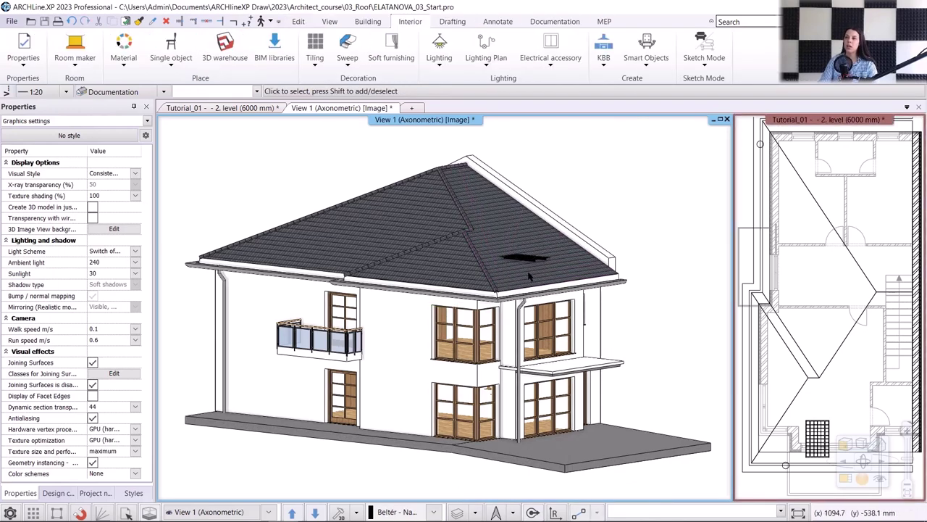
{"action": "scroll", "coordinate": [430, 312], "scroll_direction": "up", "scroll_amount": 5}
{"action": "scroll", "coordinate": [430, 312], "scroll_direction": "up", "scroll_amount": 3}
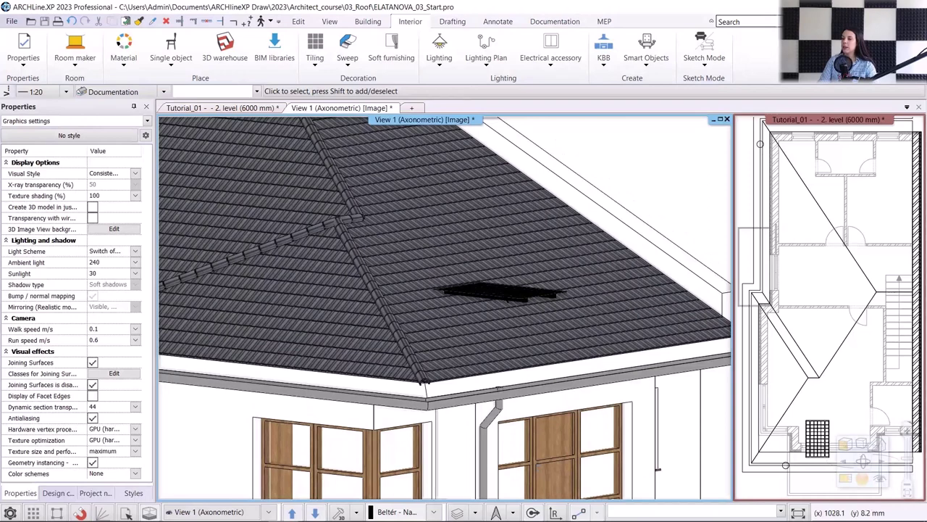
{"action": "left_click", "coordinate": [505, 294]}
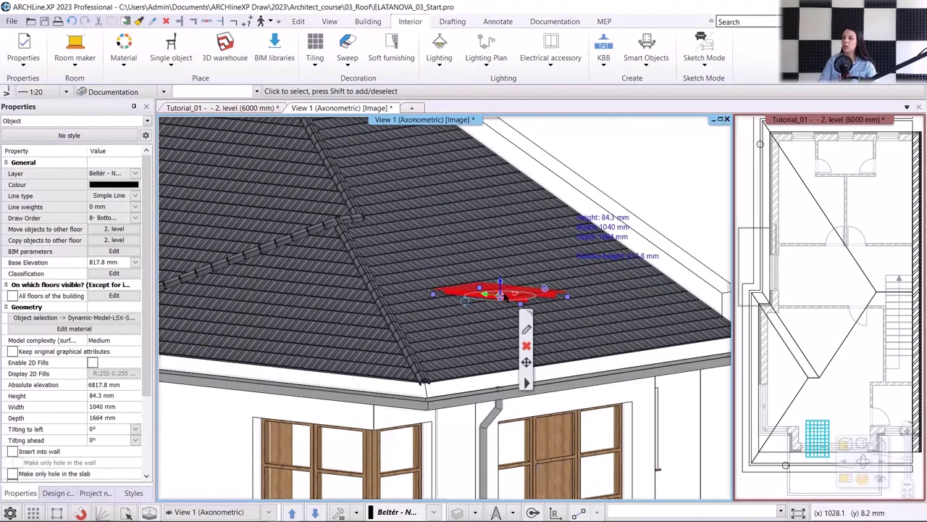
{"action": "left_click", "coordinate": [102, 440]}
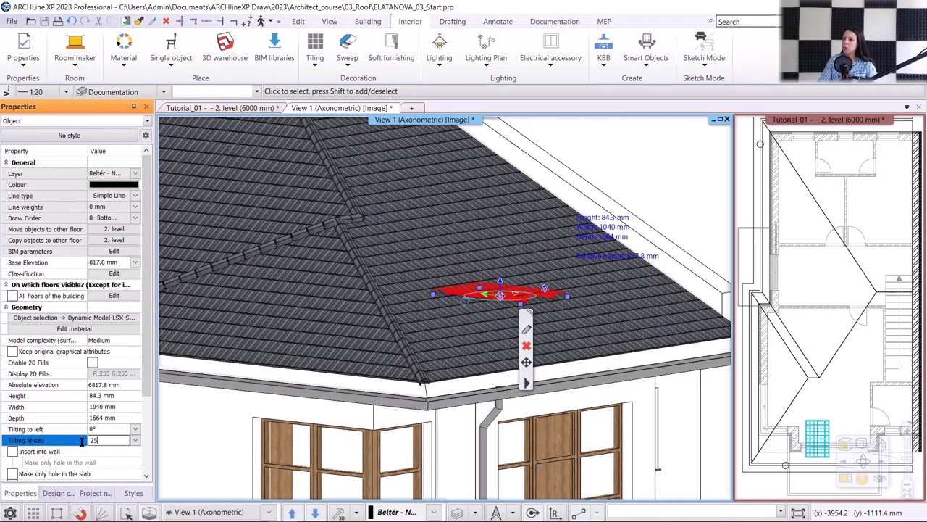
{"action": "key", "text": "Return"}
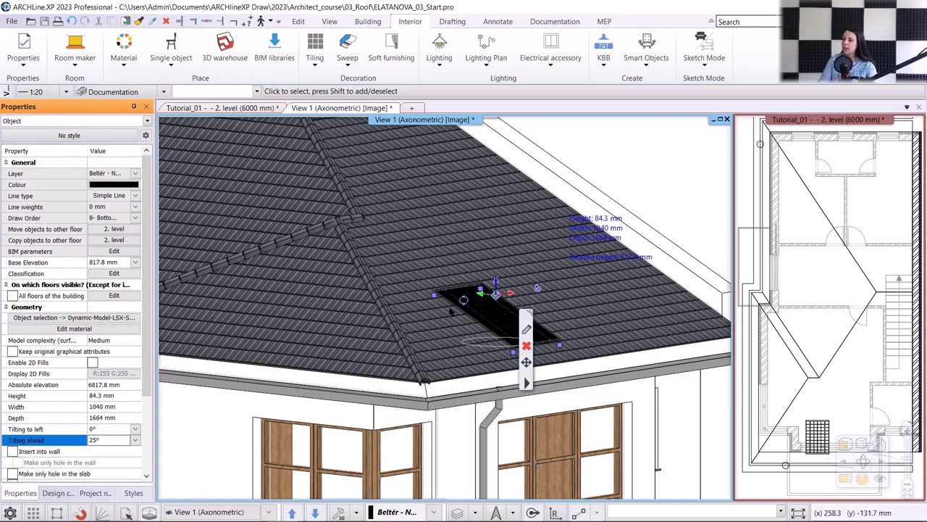
Step: On the 2. level plan, move the solar panel further left on the roof
{"action": "left_click", "coordinate": [236, 107]}
{"action": "scroll", "coordinate": [426, 406], "scroll_direction": "up", "scroll_amount": 3}
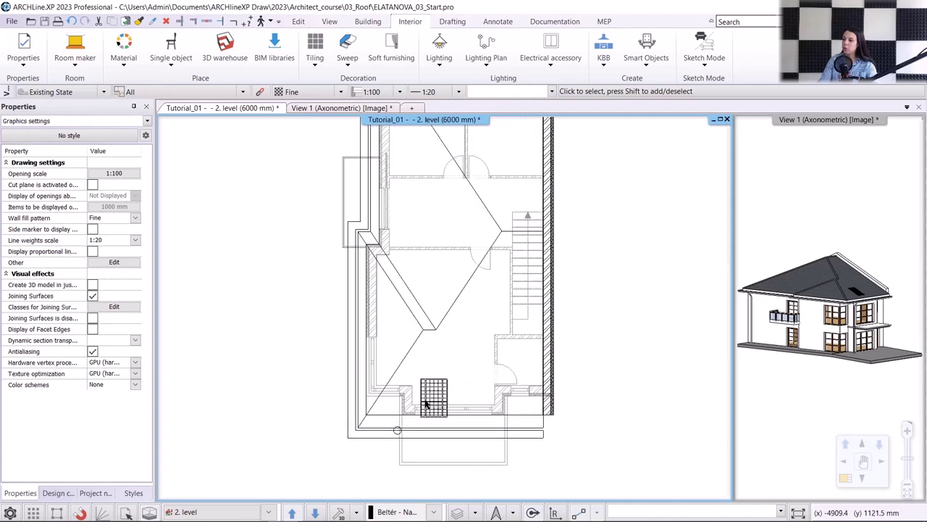
{"action": "scroll", "coordinate": [426, 406], "scroll_direction": "up", "scroll_amount": 3}
{"action": "left_click", "coordinate": [442, 341]}
{"action": "left_click", "coordinate": [471, 398]}
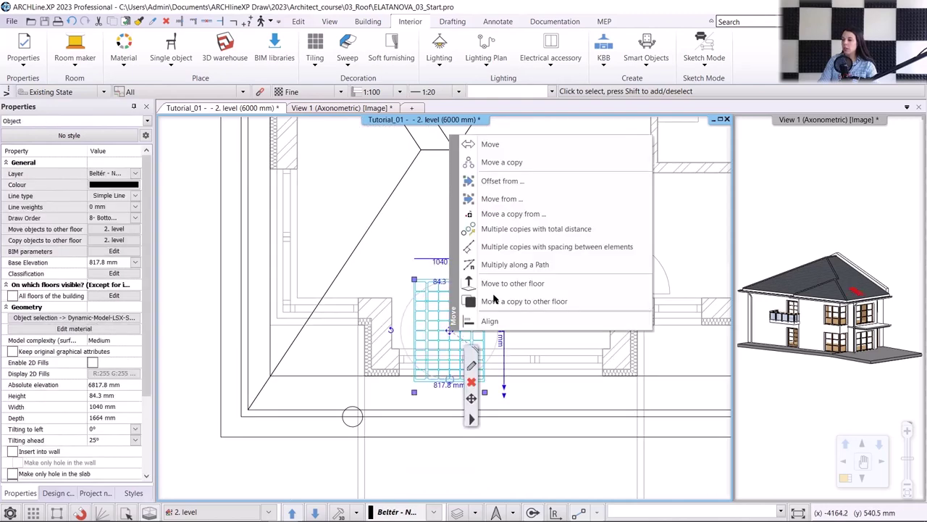
{"action": "left_click", "coordinate": [490, 144]}
{"action": "left_click", "coordinate": [403, 324]}
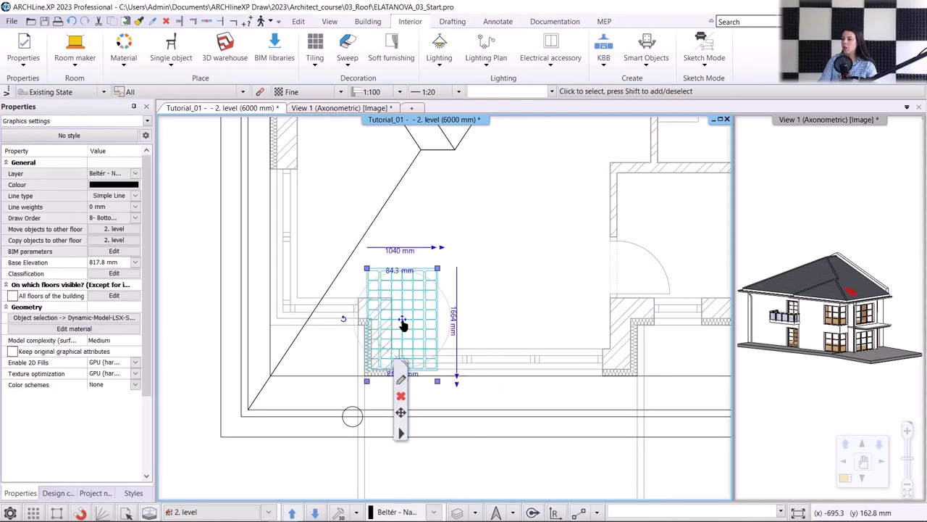
Step: Make 3 evenly spaced copies of the panel to the right at 1040 mm spacing
{"action": "left_click", "coordinate": [401, 412]}
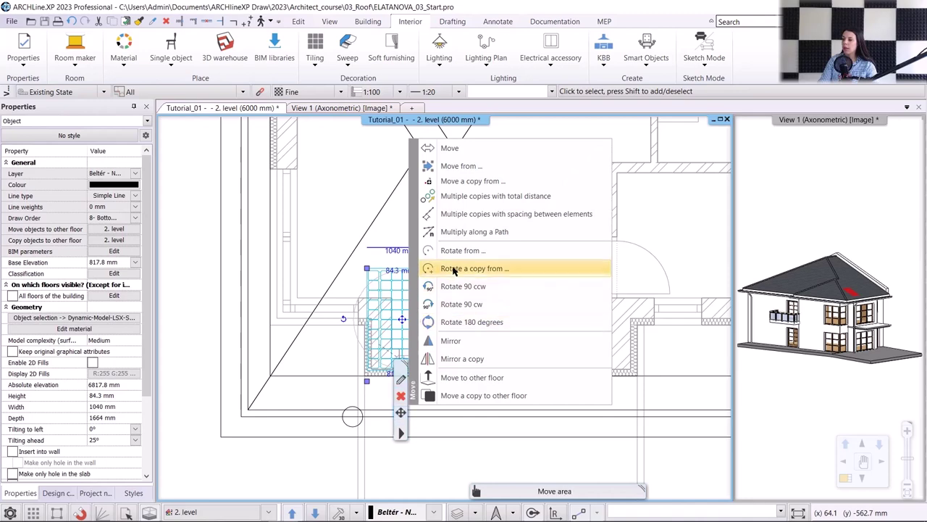
{"action": "left_click", "coordinate": [465, 215]}
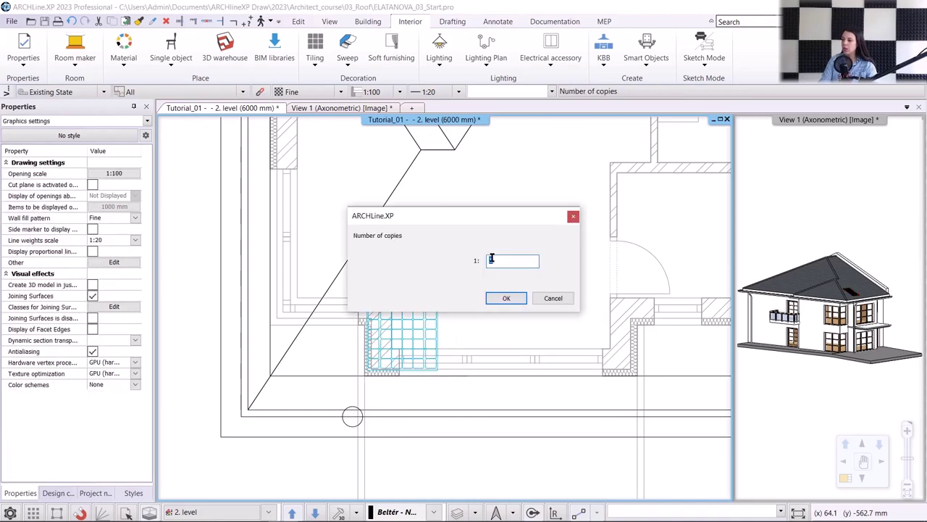
{"action": "left_click", "coordinate": [508, 297]}
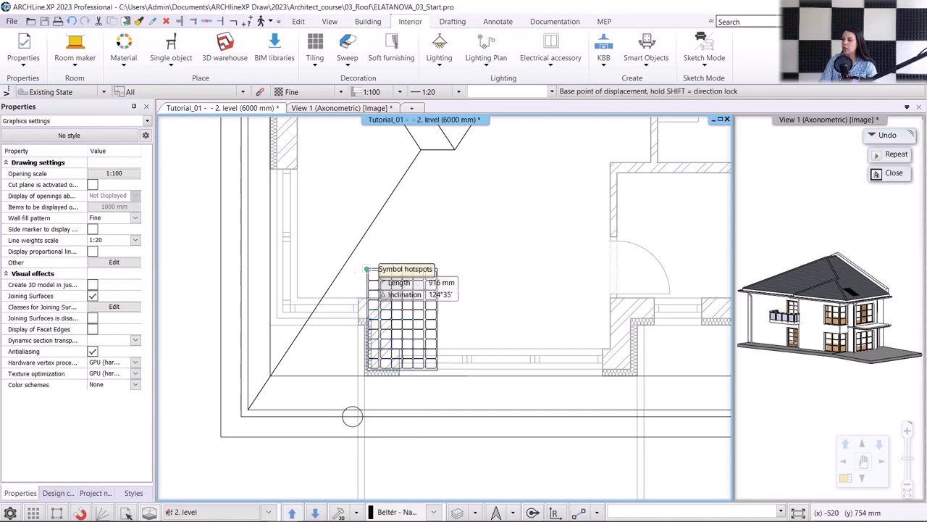
{"action": "left_click", "coordinate": [367, 269]}
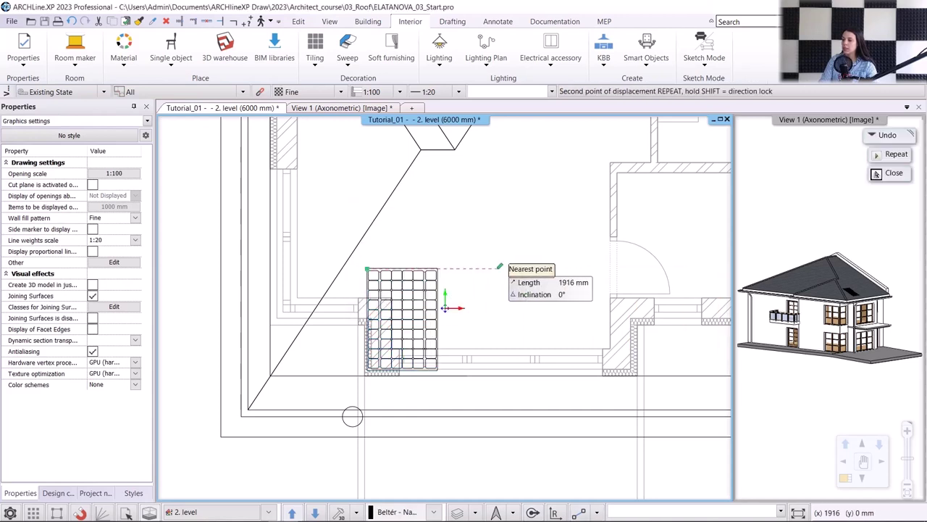
{"action": "left_click", "coordinate": [444, 308]}
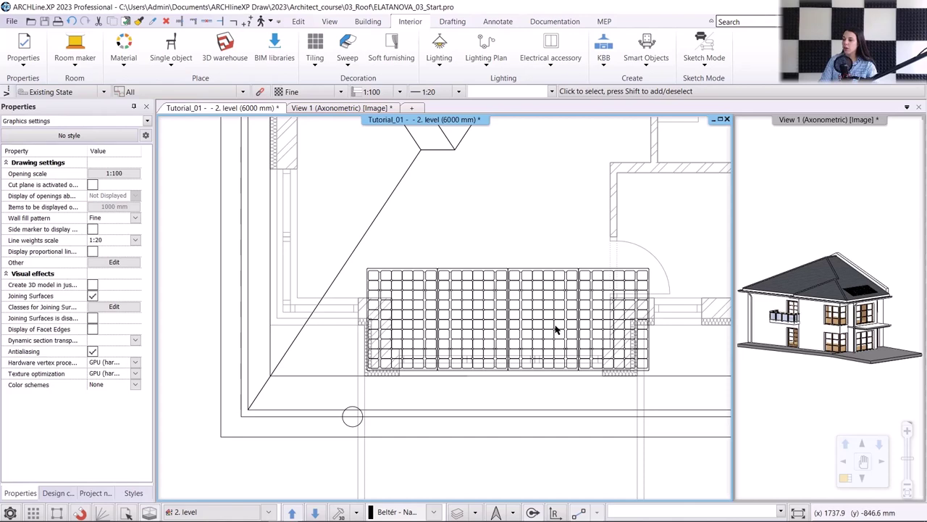
Step: Inspect the roof panels in the 3D view, then step the plan down to GroundFloor (0 mm)
{"action": "left_click", "coordinate": [368, 111]}
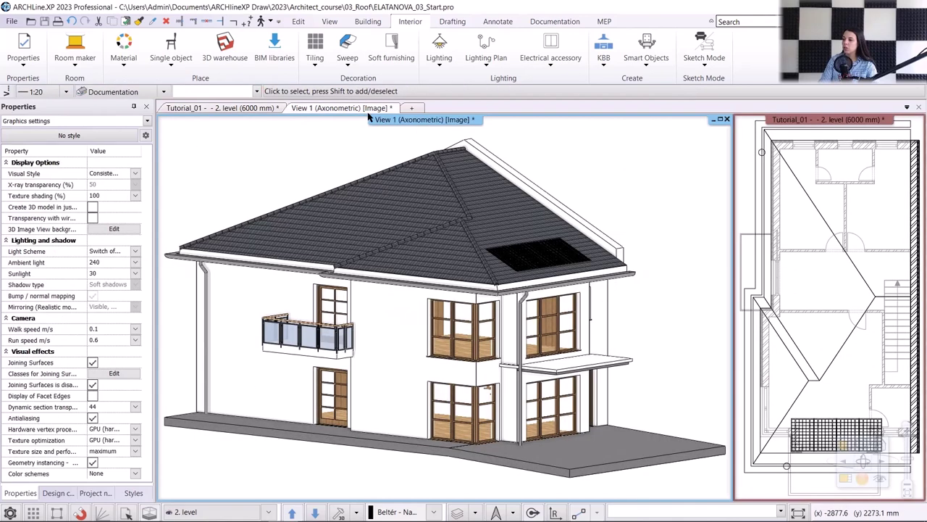
{"action": "left_click", "coordinate": [223, 107]}
{"action": "left_click", "coordinate": [315, 512]}
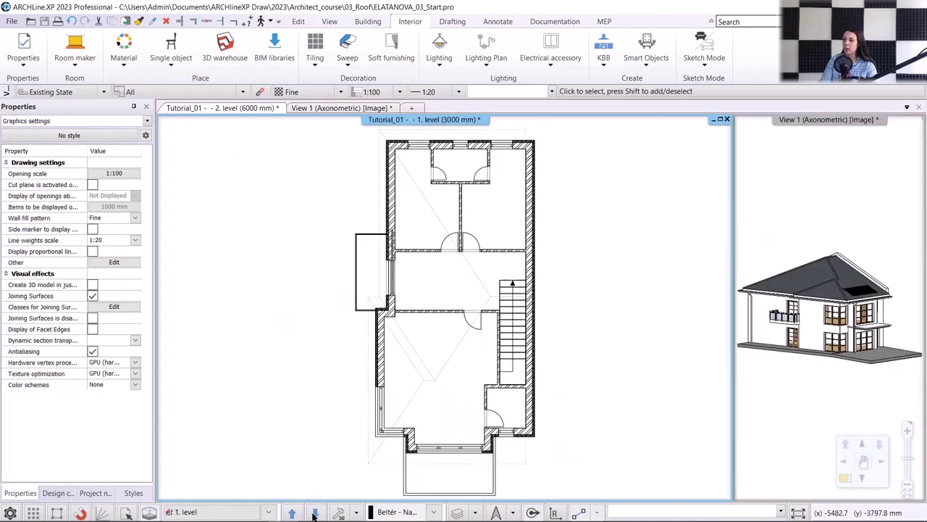
{"action": "left_click", "coordinate": [315, 512]}
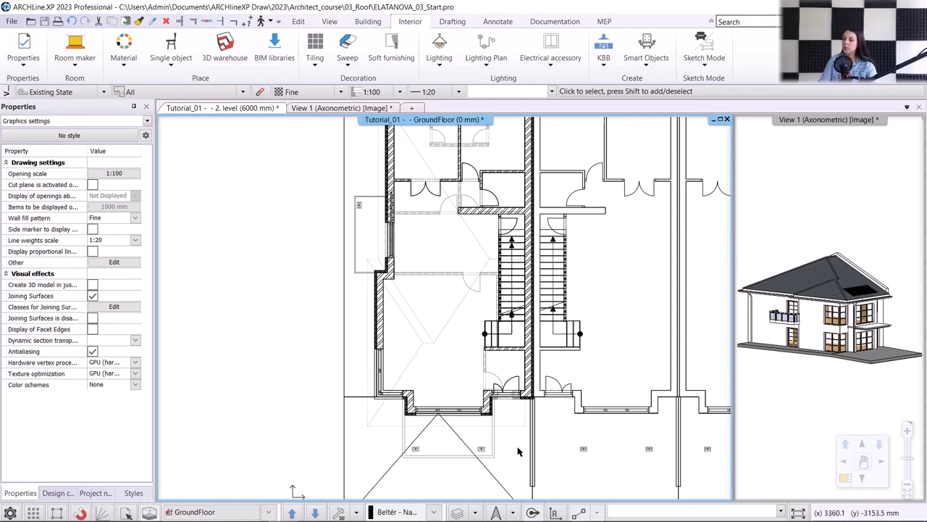
{"action": "left_click", "coordinate": [368, 21]}
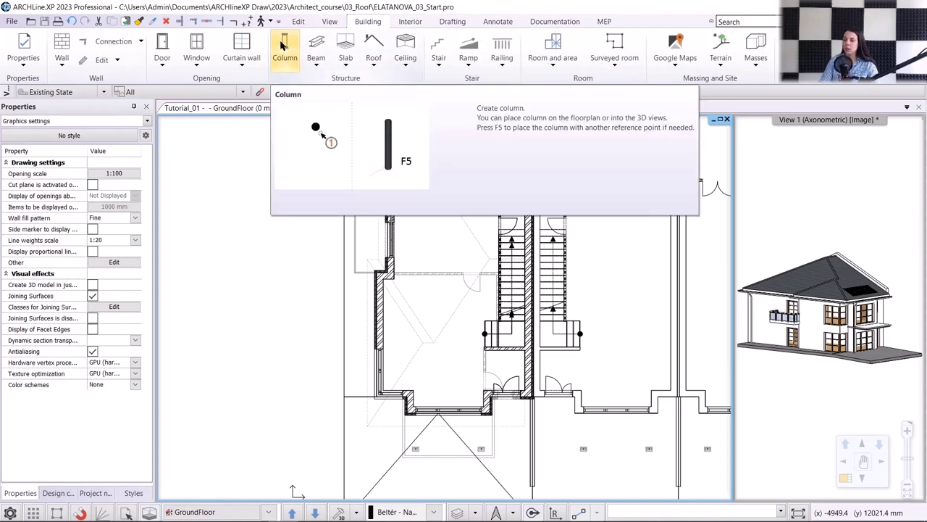
Step: In the Column settings, set the profile to 300 mm width and 200 mm height
{"action": "right_click", "coordinate": [284, 45]}
{"action": "left_click", "coordinate": [304, 49]}
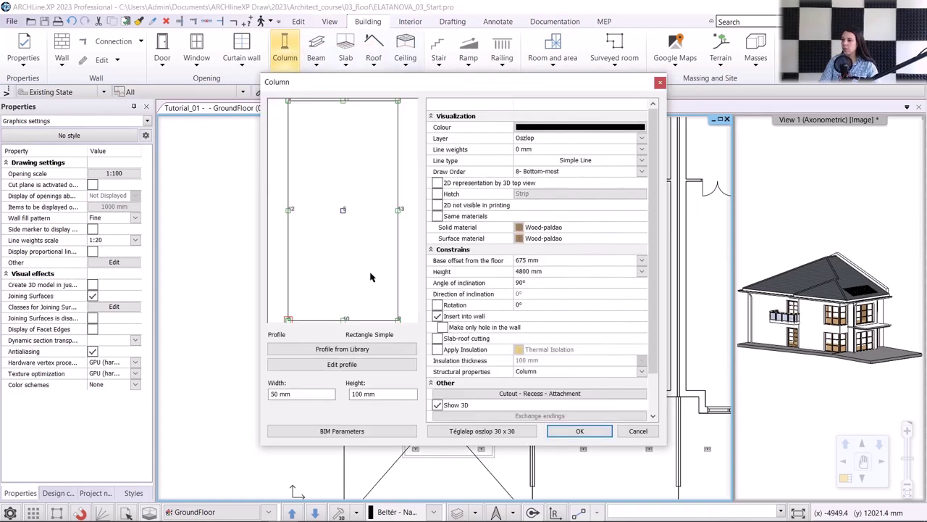
{"action": "left_click", "coordinate": [297, 397]}
{"action": "double_click", "coordinate": [297, 395]}
{"action": "type", "text": "300"}
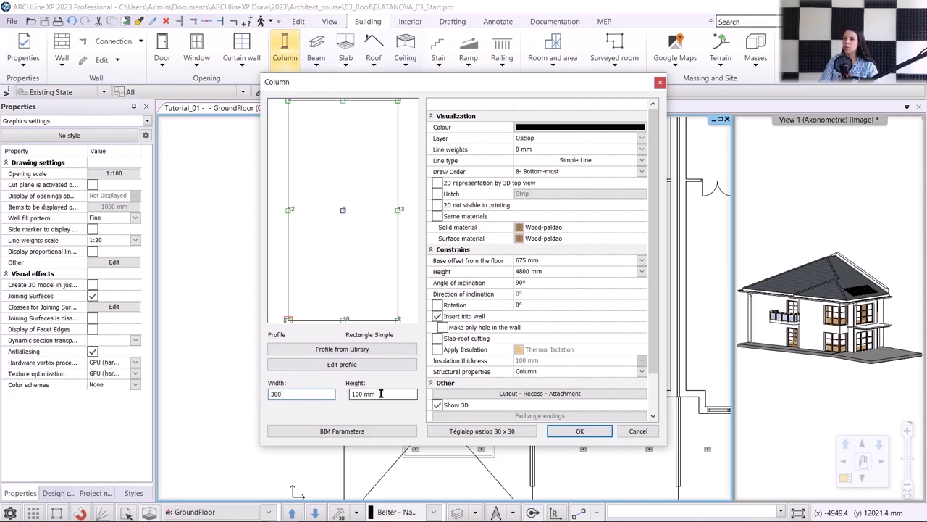
{"action": "left_click", "coordinate": [382, 394]}
{"action": "left_click_drag", "start_coordinate": [383, 394], "coordinate": [346, 397]}
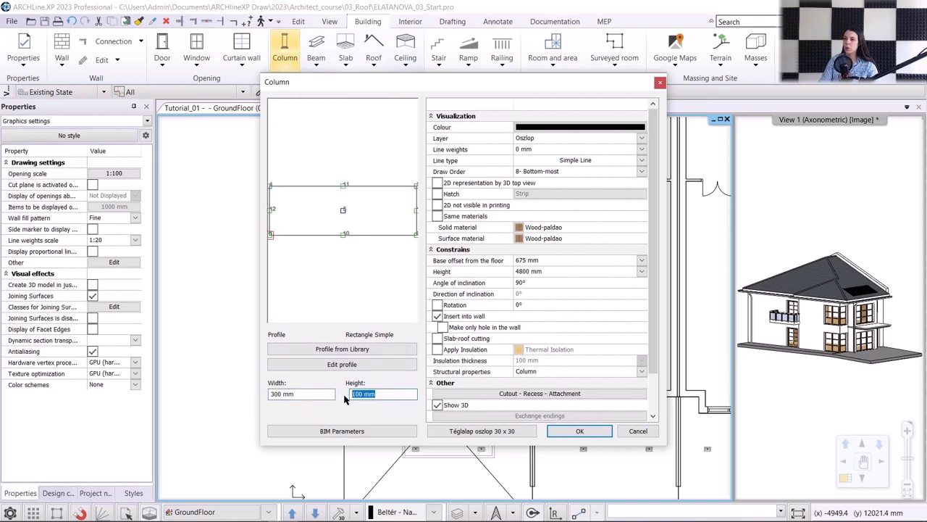
{"action": "type", "text": "300"}
{"action": "left_click", "coordinate": [332, 251]}
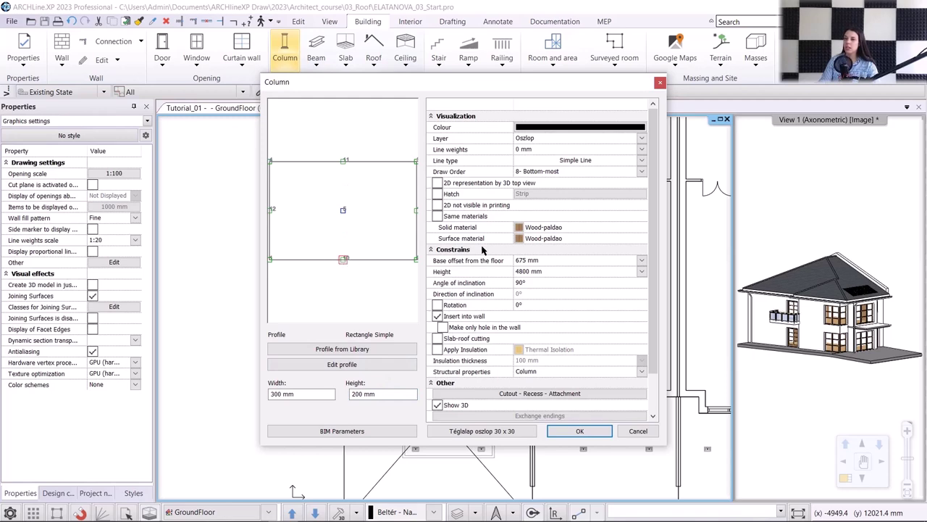
Step: Make Stonewall_048 the column's solid material and tick Same materials for the surface
{"action": "left_click", "coordinate": [519, 227]}
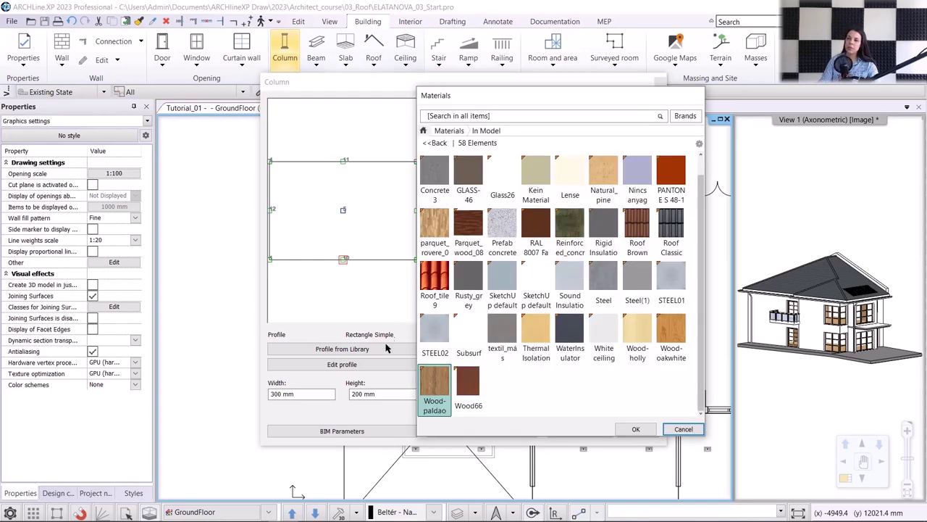
{"action": "left_click", "coordinate": [424, 131]}
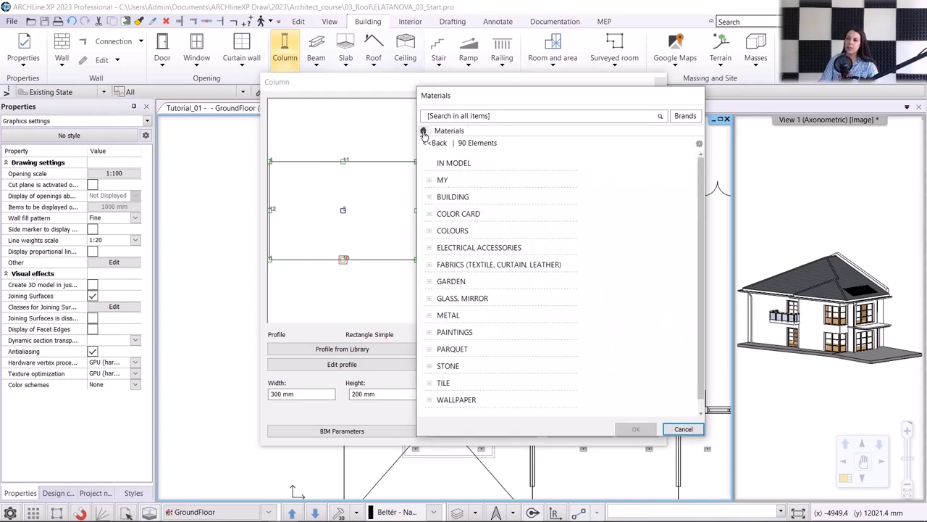
{"action": "left_click", "coordinate": [455, 197]}
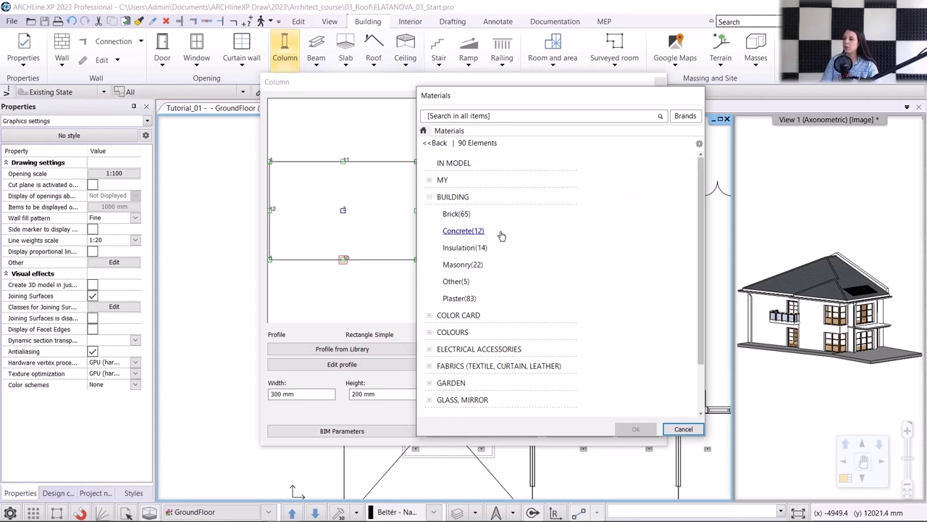
{"action": "left_click", "coordinate": [483, 262]}
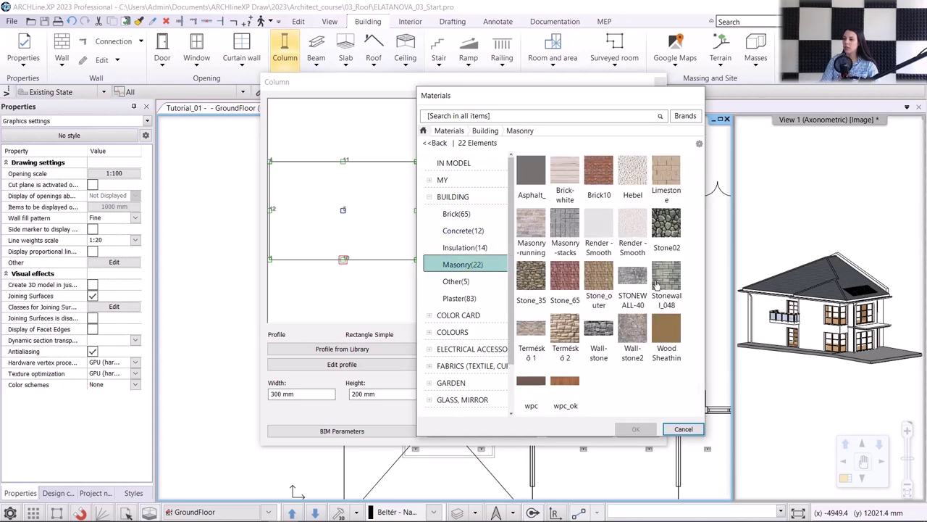
{"action": "left_click", "coordinate": [665, 284]}
{"action": "left_click", "coordinate": [635, 429]}
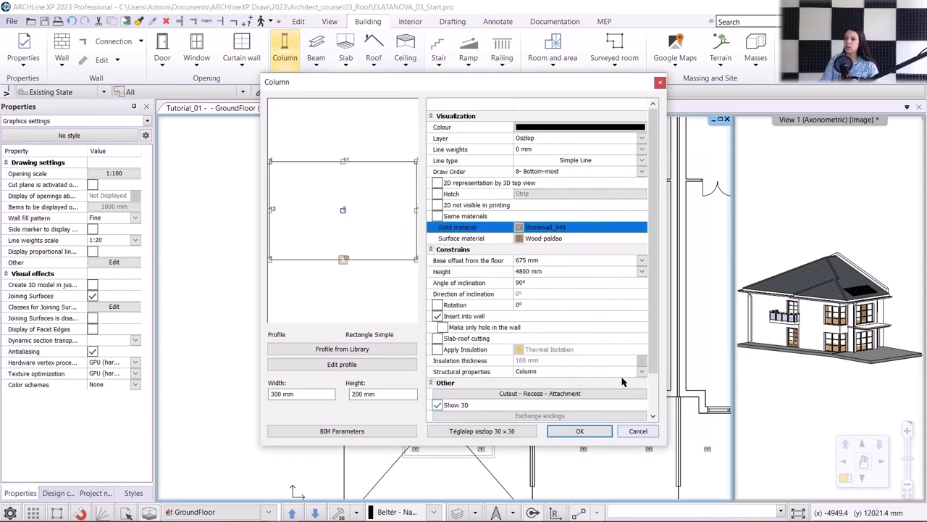
{"action": "left_click", "coordinate": [437, 216]}
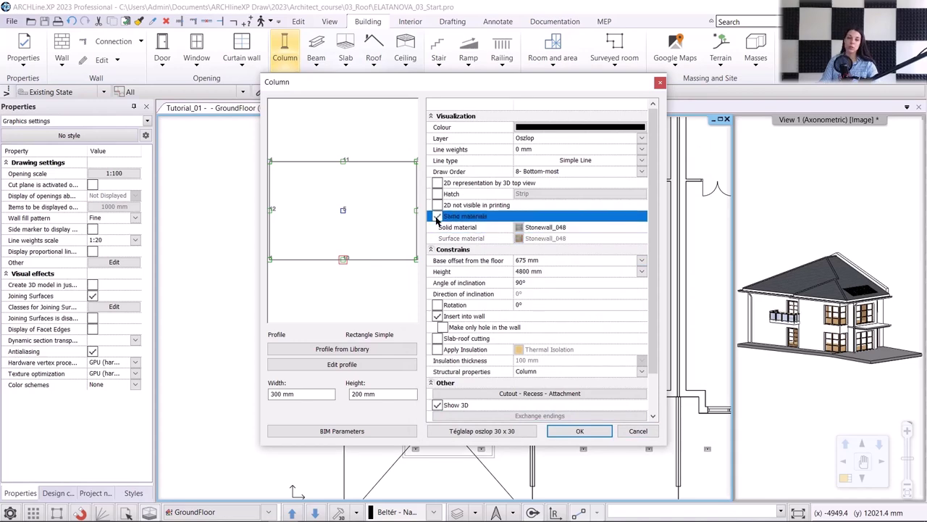
Step: Set the column's base offset to -200 mm and its height to 2700 mm
{"action": "left_click", "coordinate": [462, 262]}
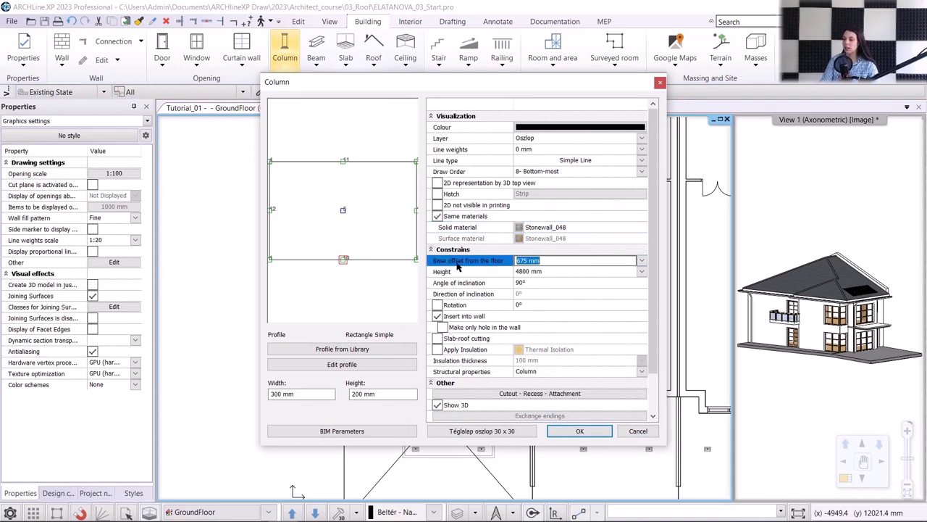
{"action": "type", "text": "-200"}
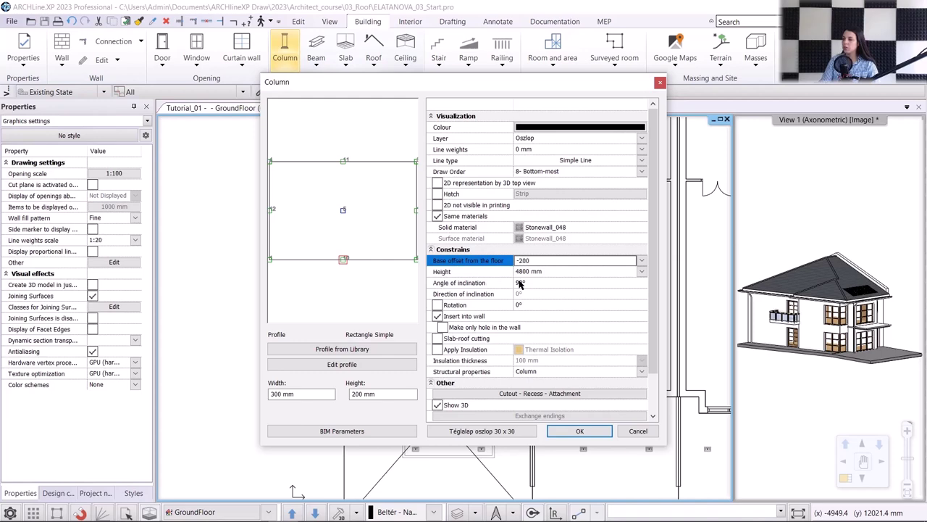
{"action": "left_click", "coordinate": [526, 272]}
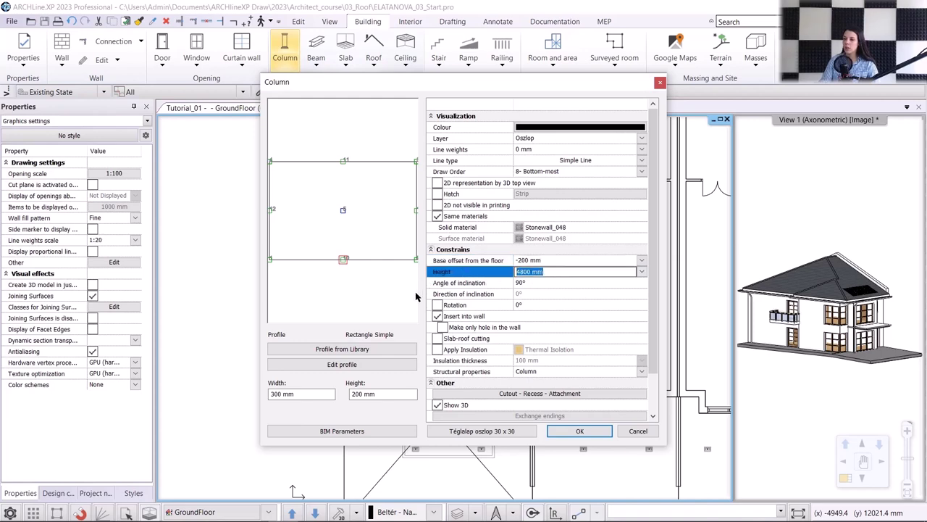
{"action": "type", "text": "2700"}
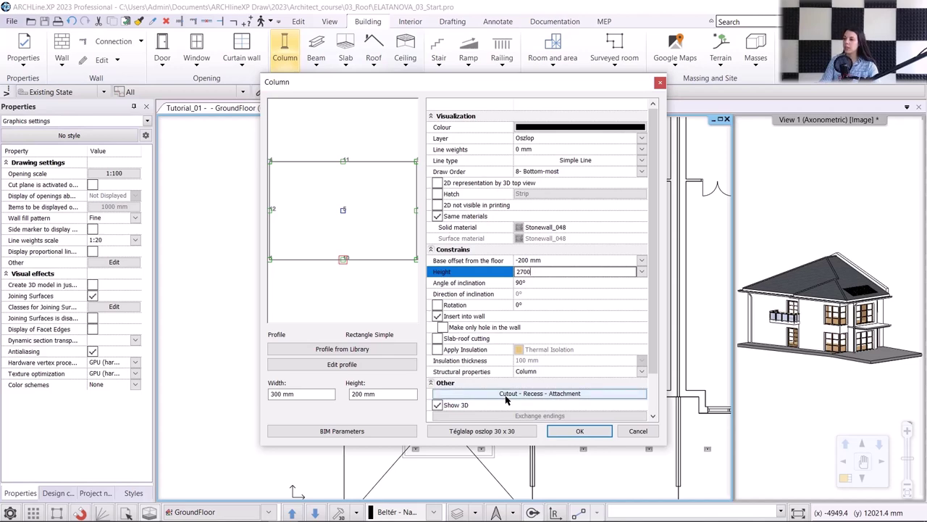
Step: Insert a new column cutout and replace its Circle profile with a 200 × 100 mm Rectangle Simple
{"action": "left_click", "coordinate": [507, 398]}
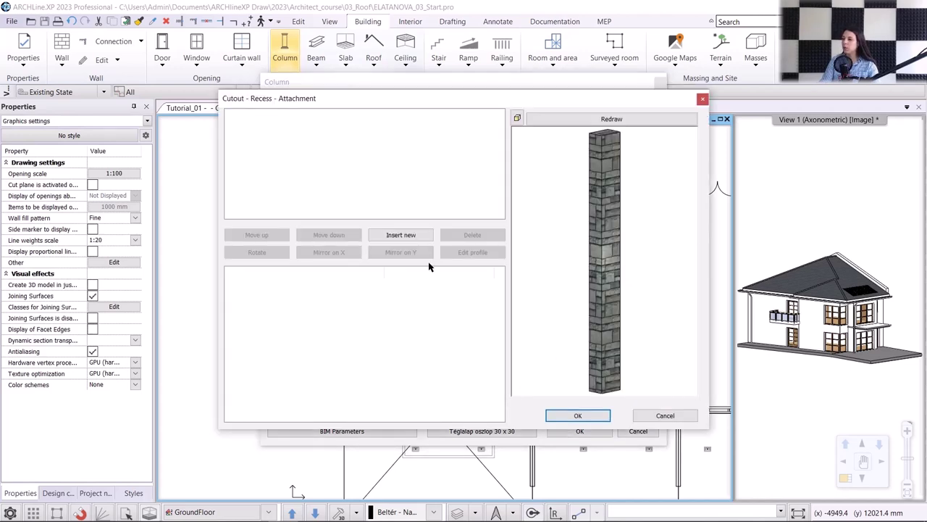
{"action": "left_click", "coordinate": [419, 235]}
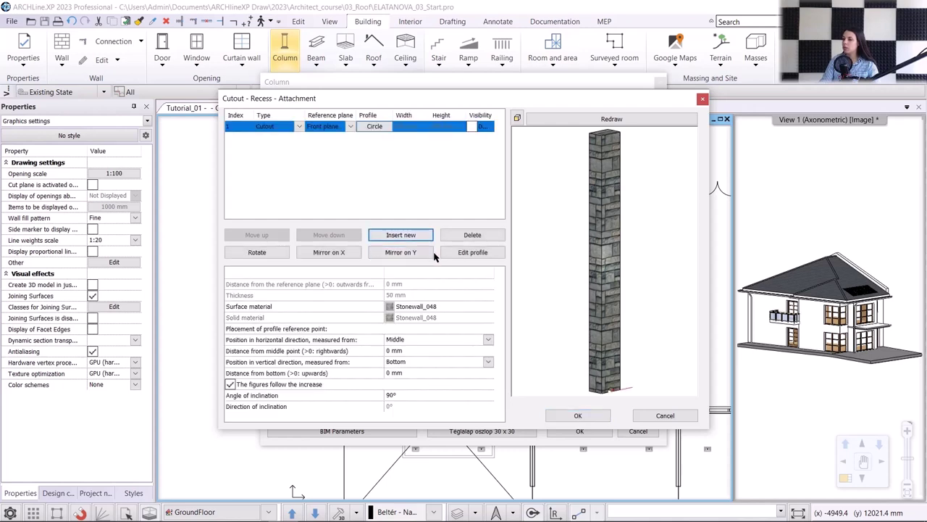
{"action": "scroll", "coordinate": [602, 345], "scroll_direction": "up", "scroll_amount": 1}
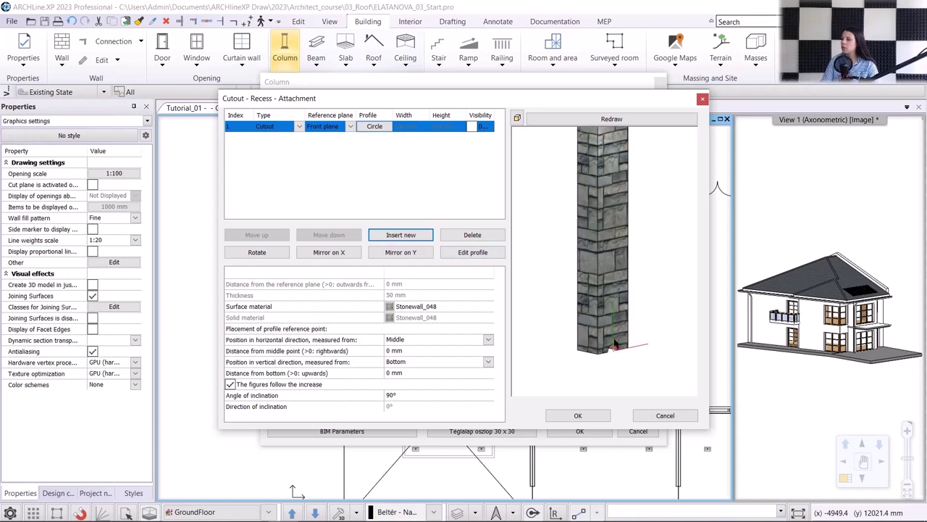
{"action": "double_click", "coordinate": [370, 126]}
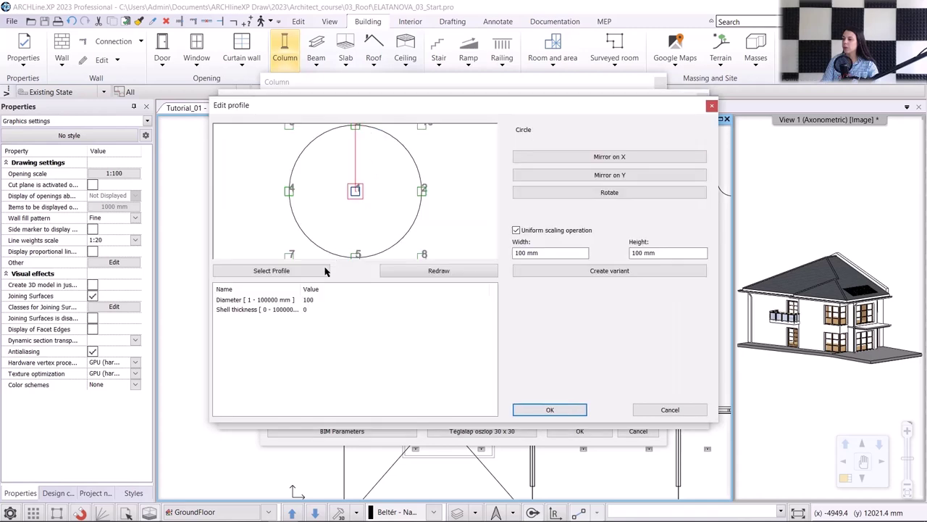
{"action": "left_click", "coordinate": [325, 271]}
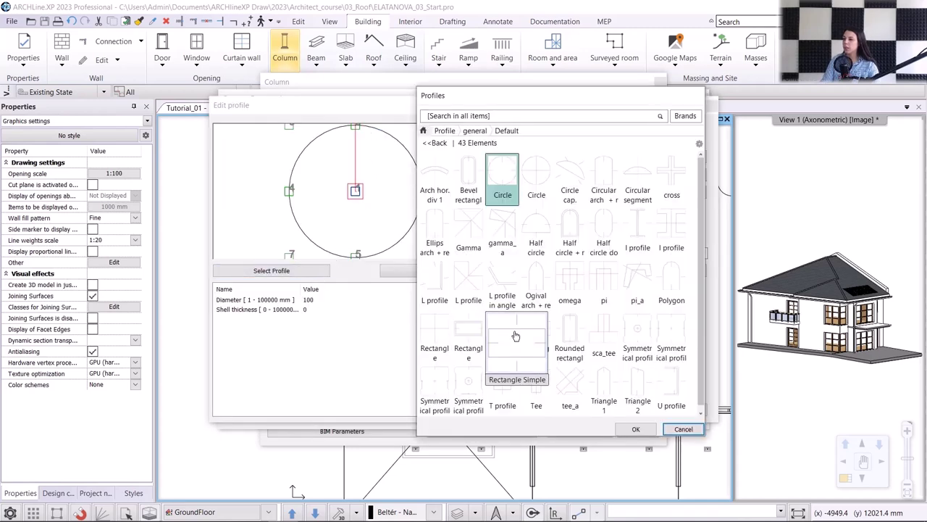
{"action": "left_click", "coordinate": [515, 335]}
{"action": "left_click", "coordinate": [635, 429]}
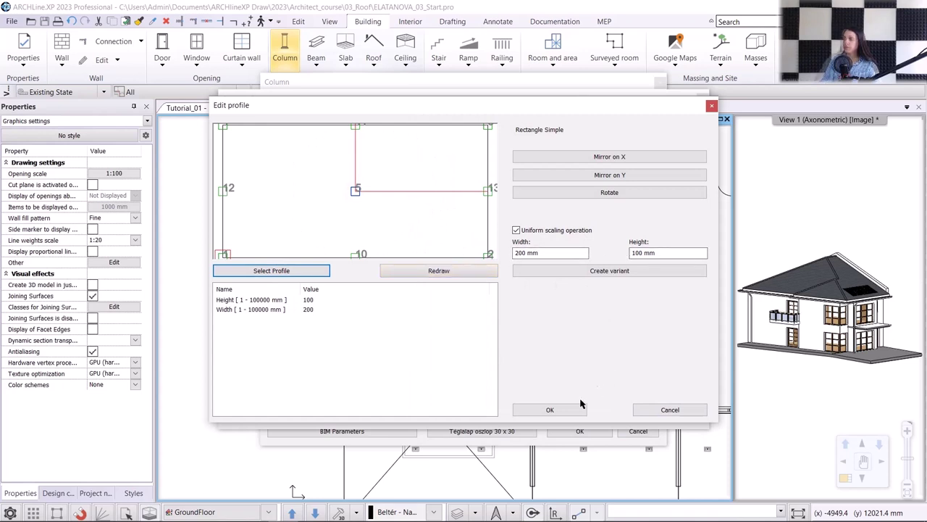
{"action": "left_click", "coordinate": [550, 409]}
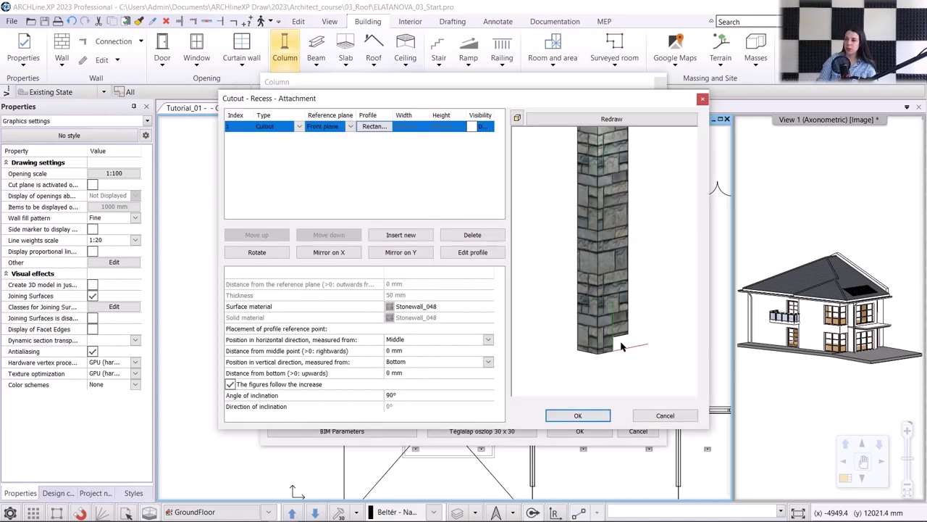
Step: Measure the item from the column top and change its type to Attachment
{"action": "left_click", "coordinate": [489, 363]}
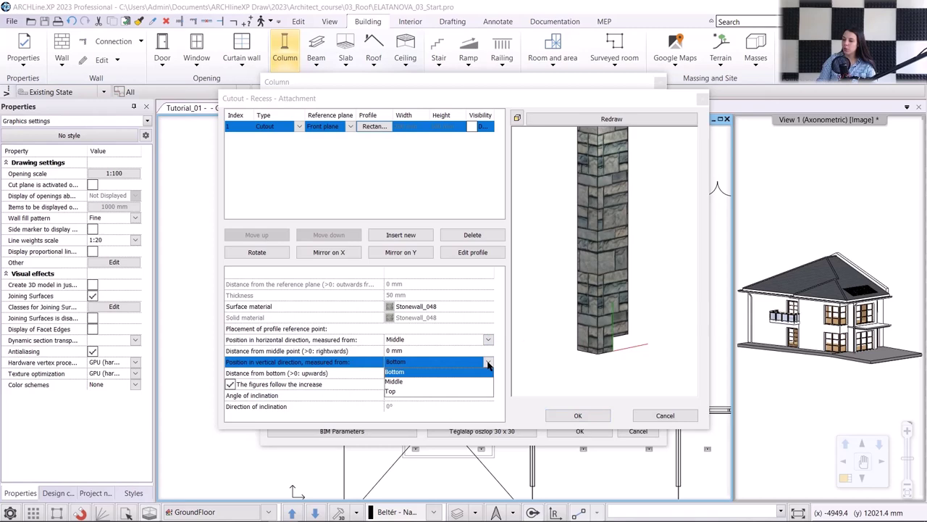
{"action": "left_click", "coordinate": [399, 392]}
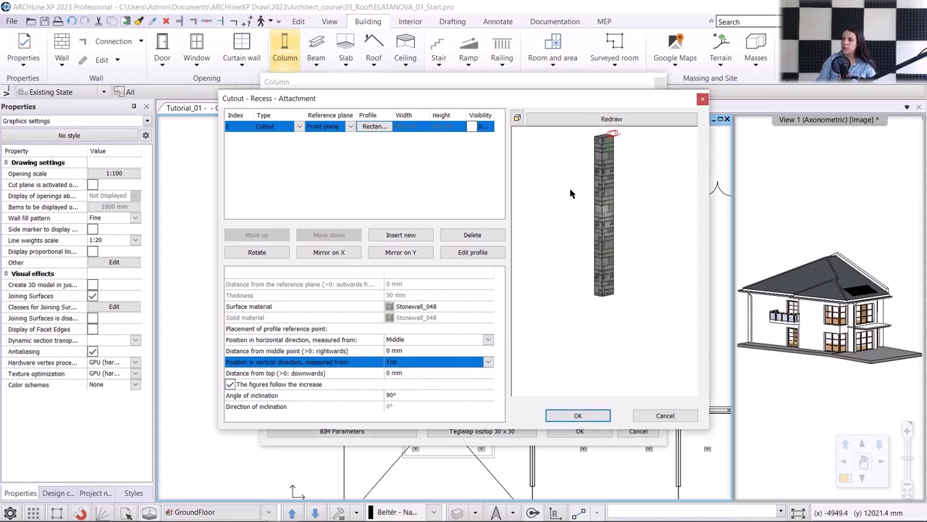
{"action": "left_click", "coordinate": [298, 127]}
{"action": "left_click", "coordinate": [273, 155]}
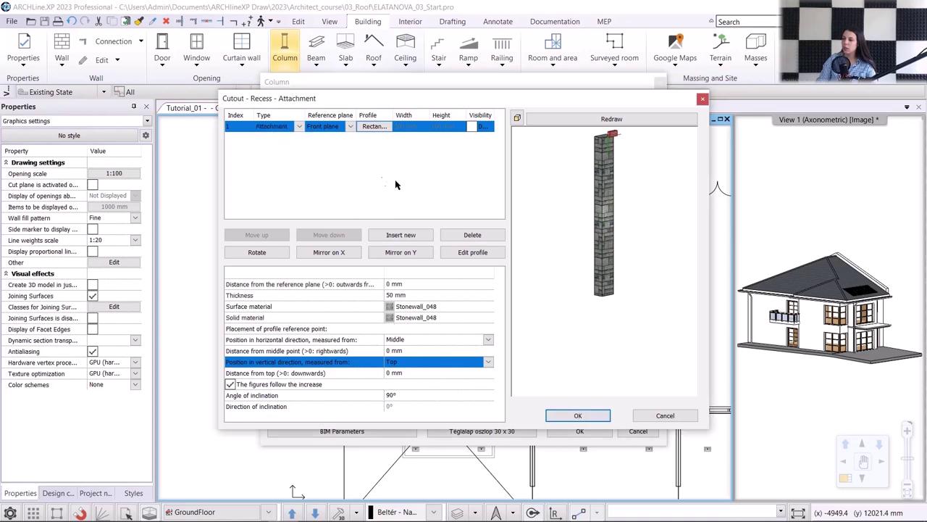
Step: Give the attachment a -150 mm distance and 100 mm thickness, redraw, and confirm its profile
{"action": "scroll", "coordinate": [613, 154], "scroll_direction": "up", "scroll_amount": 3}
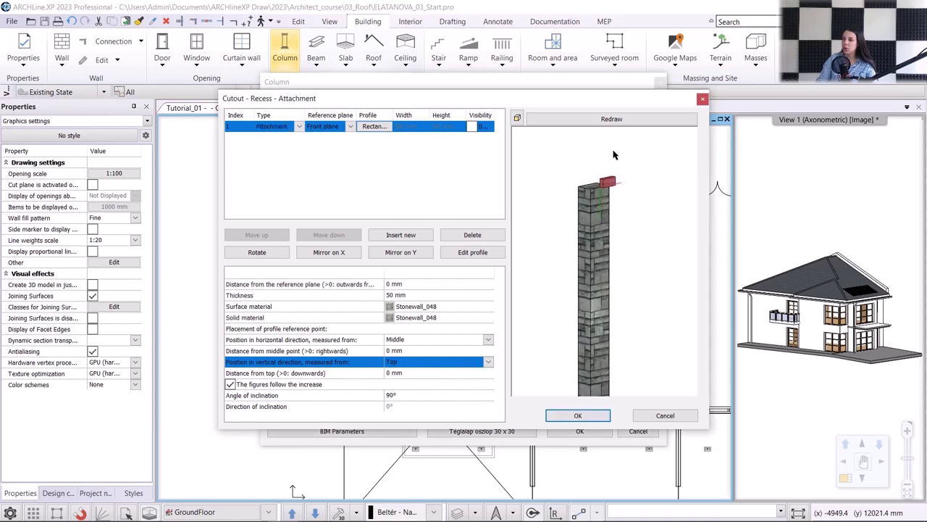
{"action": "left_click", "coordinate": [323, 286]}
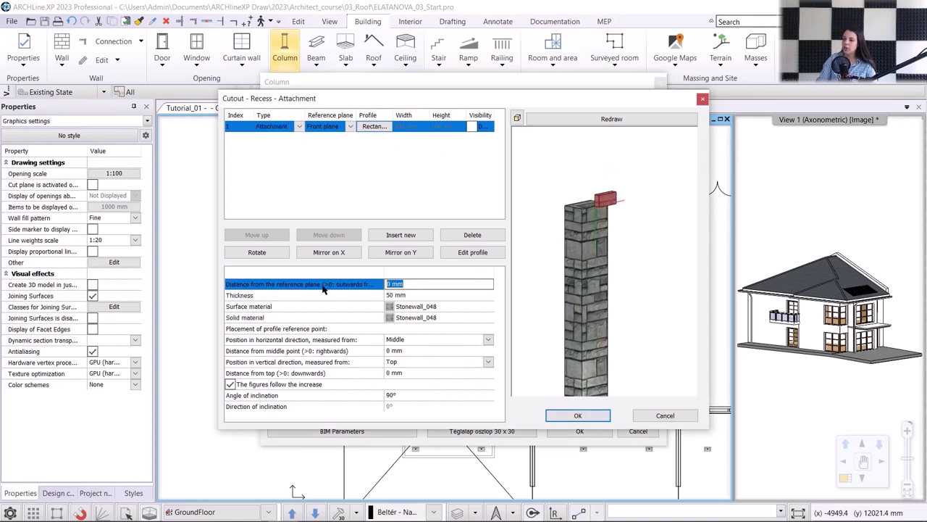
{"action": "type", "text": "-150"}
{"action": "key", "text": "Tab"}
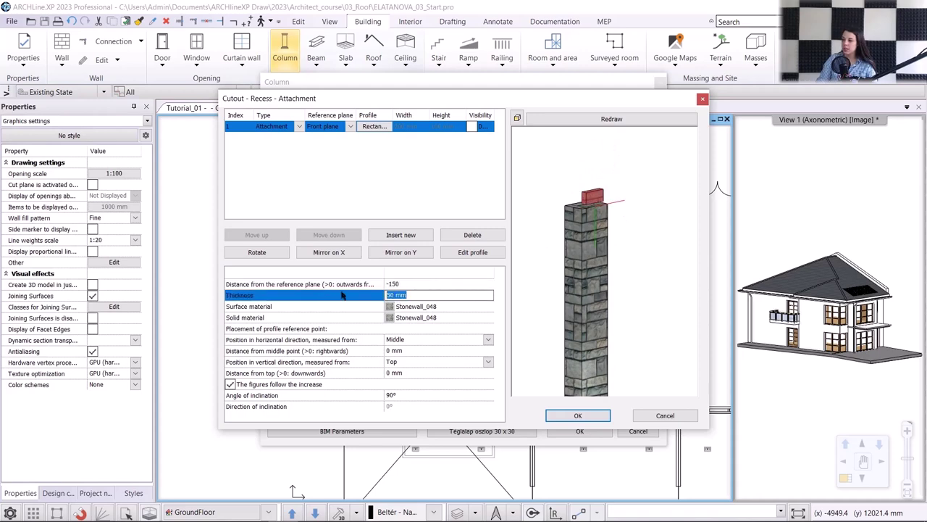
{"action": "type", "text": "100"}
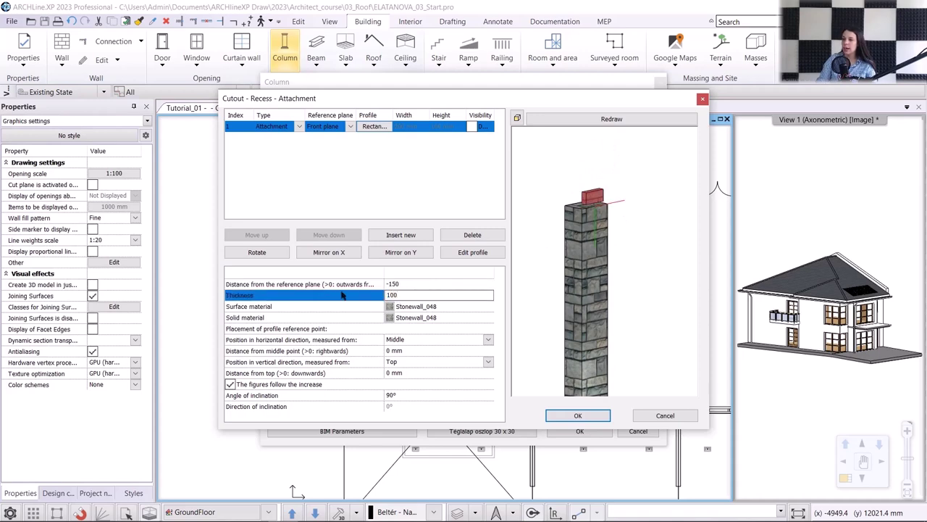
{"action": "left_click", "coordinate": [629, 120]}
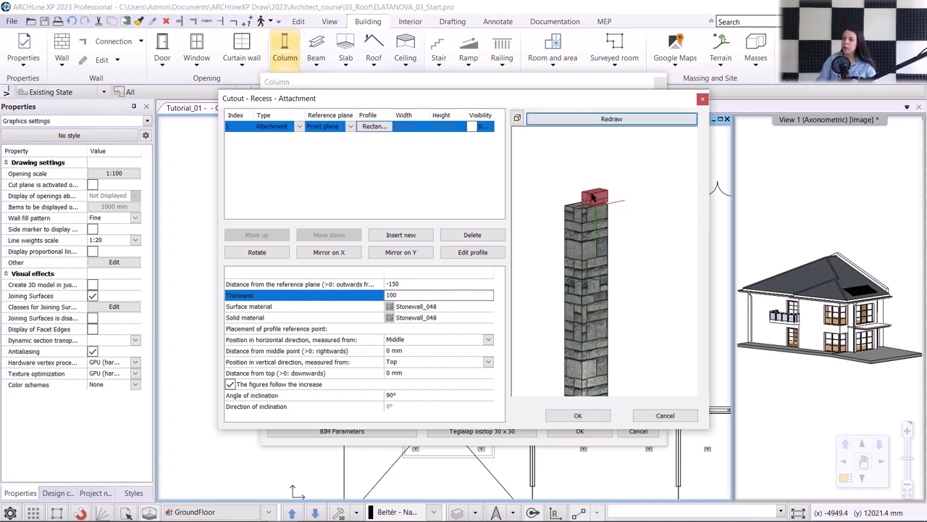
{"action": "left_click", "coordinate": [443, 254]}
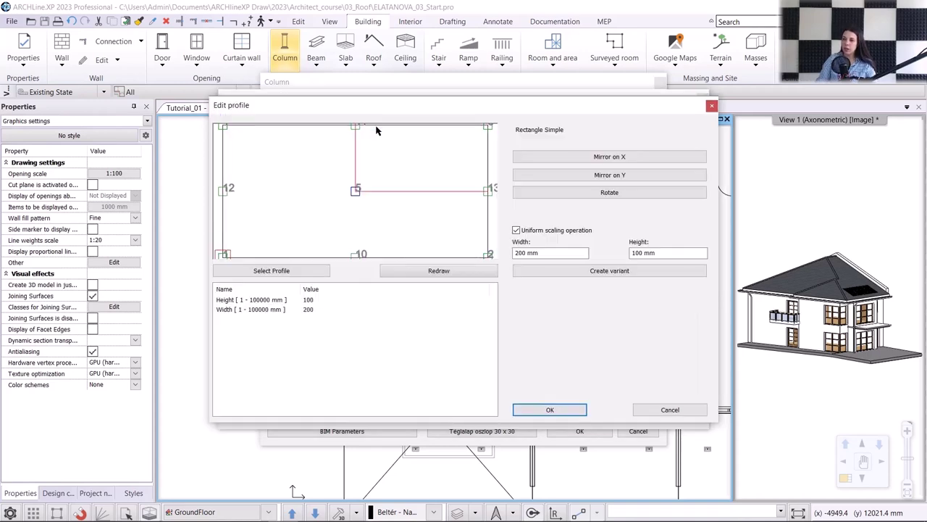
{"action": "left_click", "coordinate": [550, 409]}
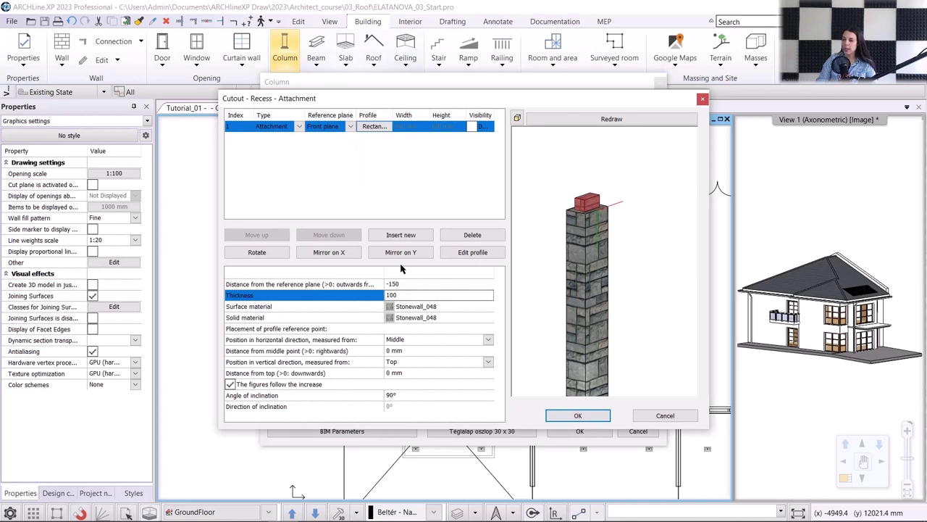
Step: Assign Concrete3 as the cap's surface and solid material and close the Cutout dialog
{"action": "left_click", "coordinate": [406, 309]}
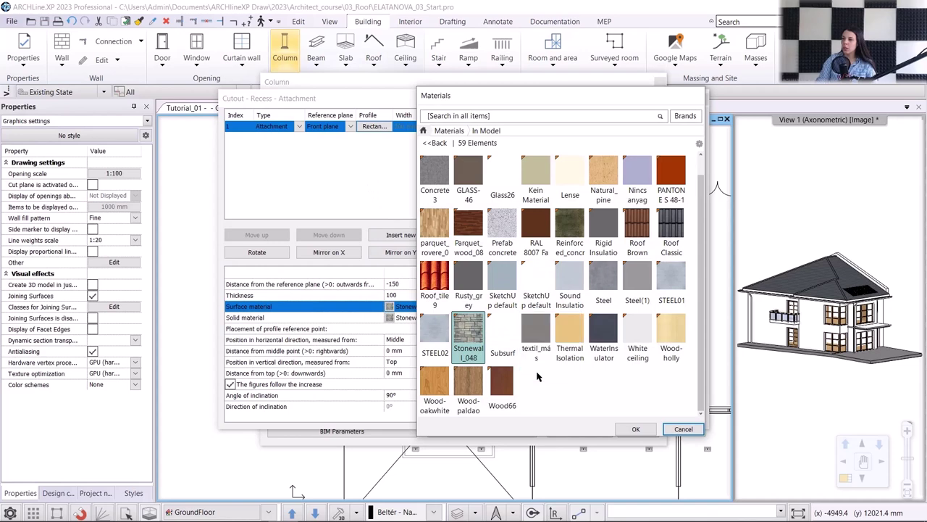
{"action": "left_click", "coordinate": [436, 174]}
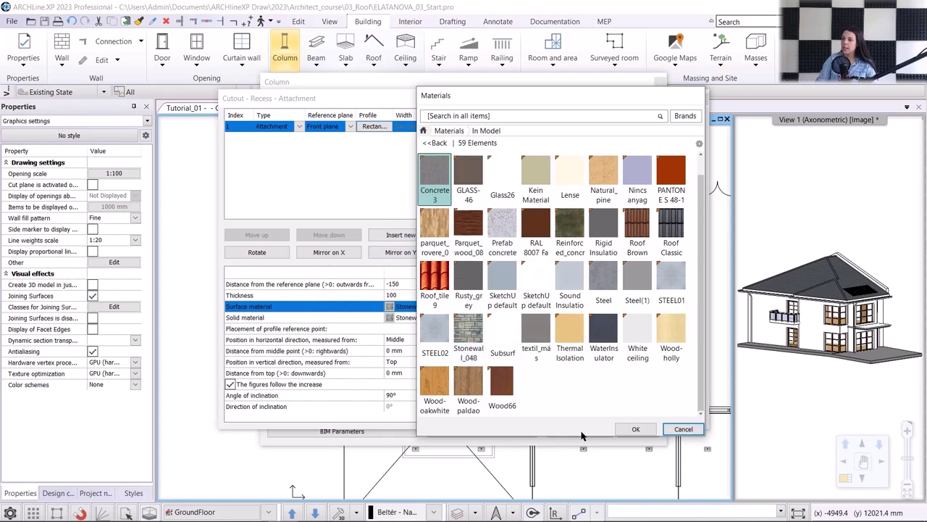
{"action": "left_click", "coordinate": [635, 429]}
{"action": "left_click", "coordinate": [435, 318]}
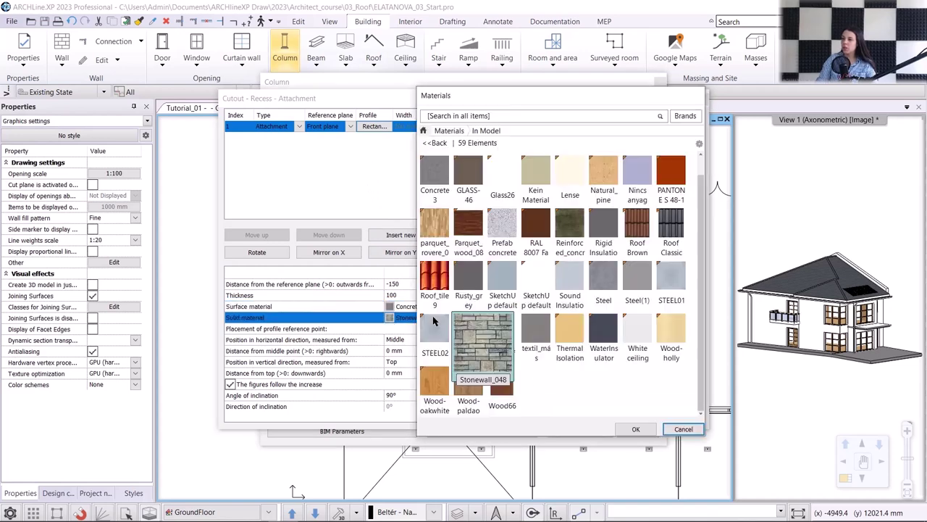
{"action": "left_click", "coordinate": [440, 178]}
{"action": "left_click", "coordinate": [635, 428]}
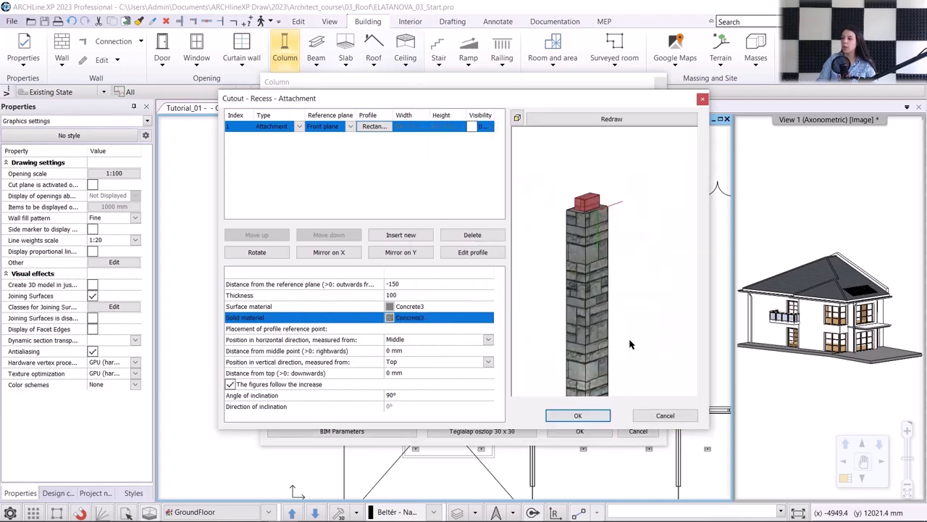
{"action": "left_click", "coordinate": [566, 418]}
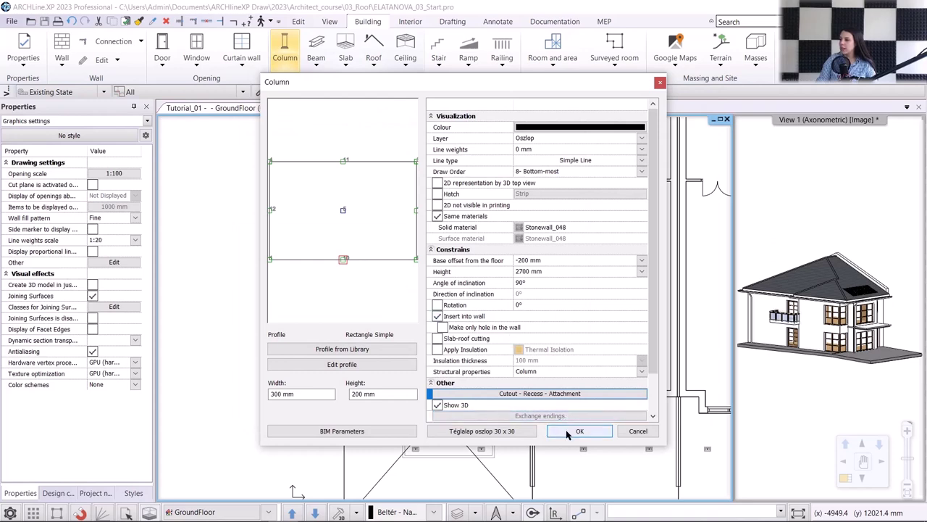
Step: Place columns at the porch edge midpoints, and one rotated 90° beside the wall under the balcony
{"action": "left_click", "coordinate": [577, 430]}
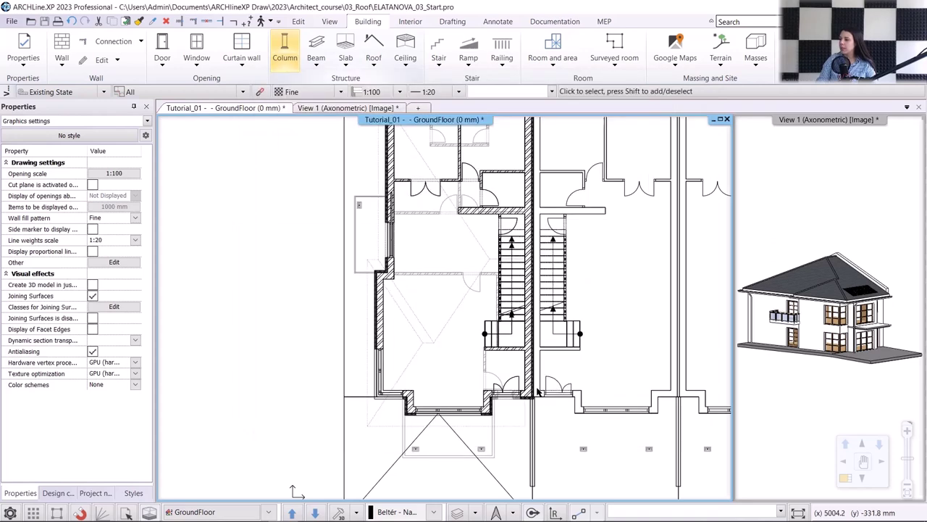
{"action": "left_click", "coordinate": [285, 51]}
{"action": "scroll", "coordinate": [440, 377], "scroll_direction": "up", "scroll_amount": 6}
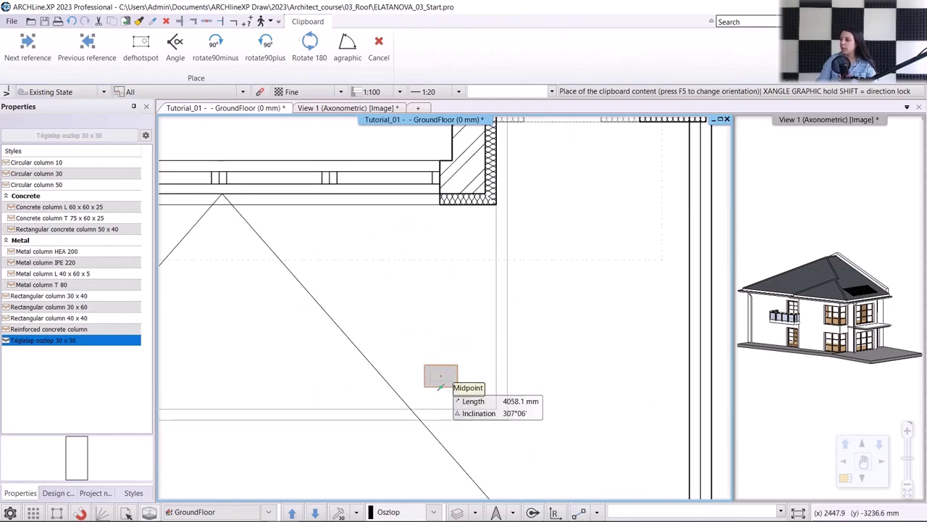
{"action": "left_click", "coordinate": [441, 376]}
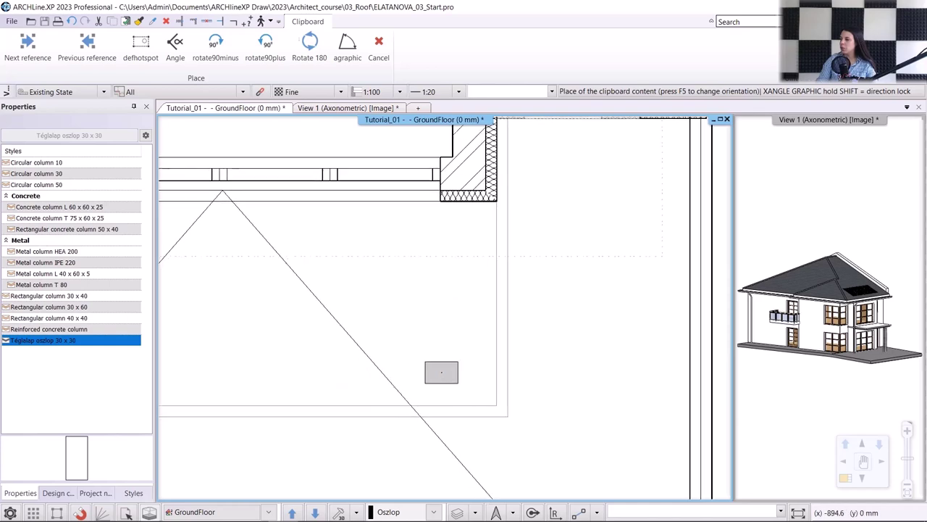
{"action": "middle_click_drag", "start_coordinate": [441, 372], "coordinate": [606, 372]}
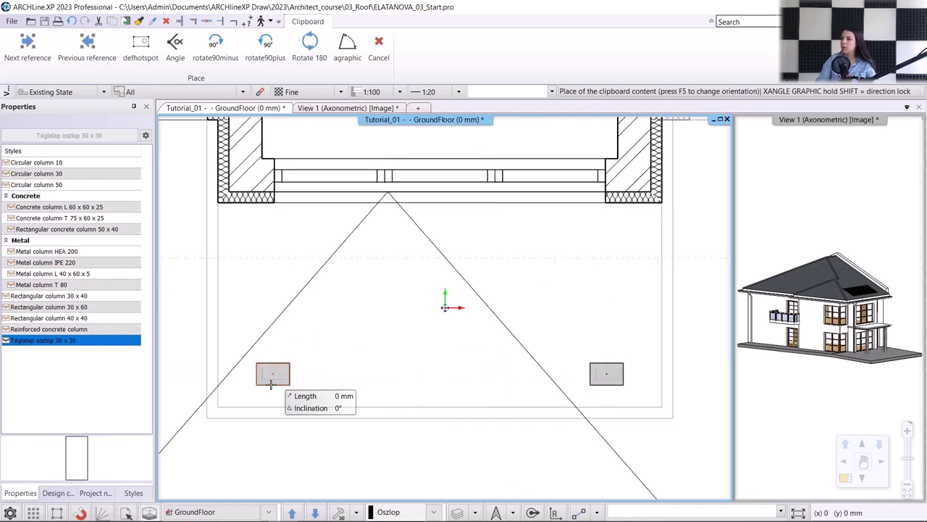
{"action": "middle_click_drag", "start_coordinate": [272, 384], "coordinate": [321, 277]}
{"action": "scroll", "coordinate": [321, 286], "scroll_direction": "up", "scroll_amount": 4}
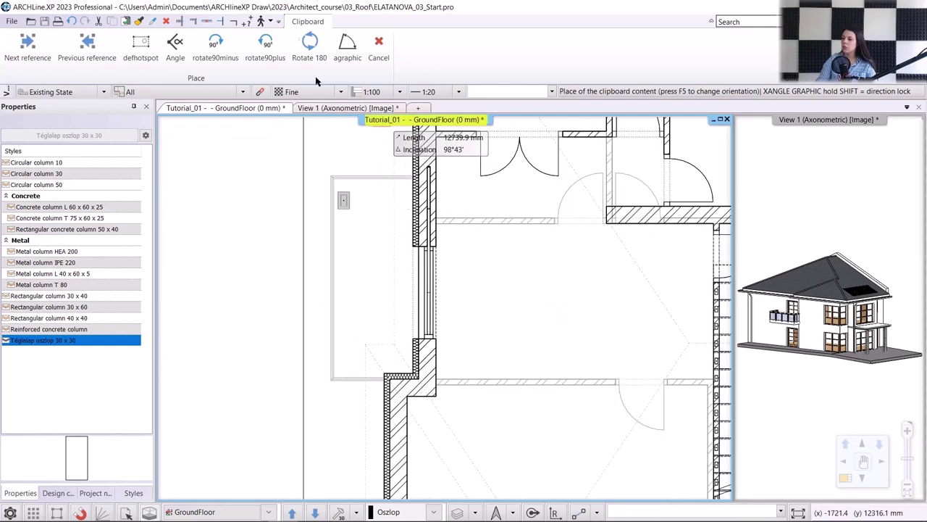
{"action": "left_click", "coordinate": [230, 46]}
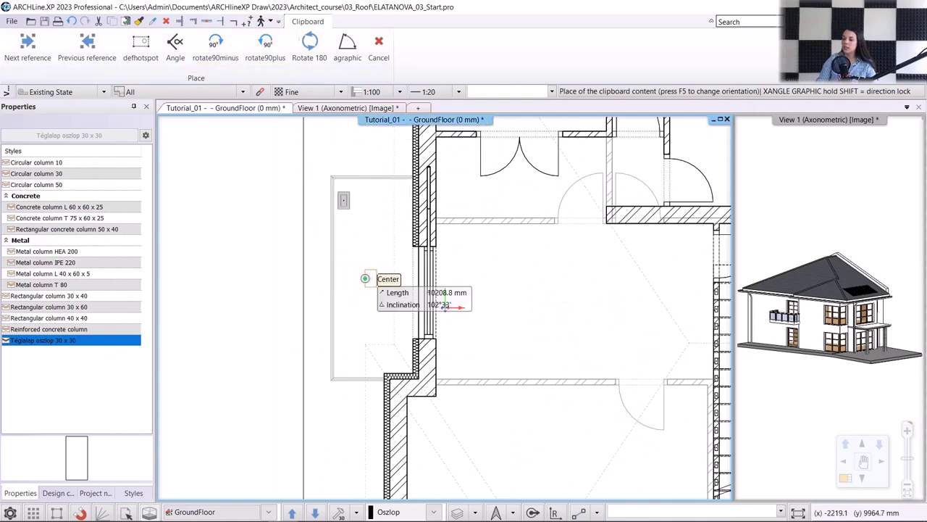
{"action": "scroll", "coordinate": [326, 275], "scroll_direction": "up", "scroll_amount": 4}
{"action": "left_click", "coordinate": [394, 213]}
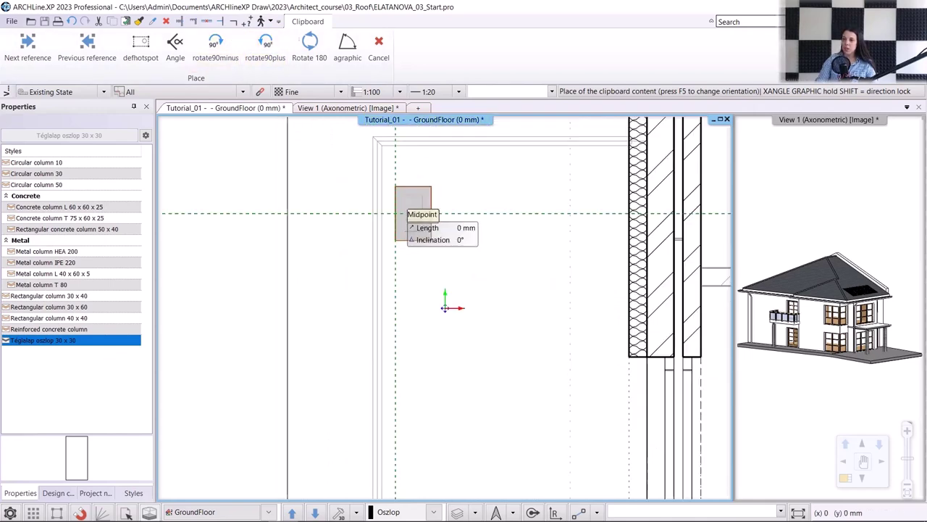
Step: In the axonometric view, set the balcony column's height to 2800 mm
{"action": "key", "text": "Escape"}
{"action": "left_click", "coordinate": [348, 107]}
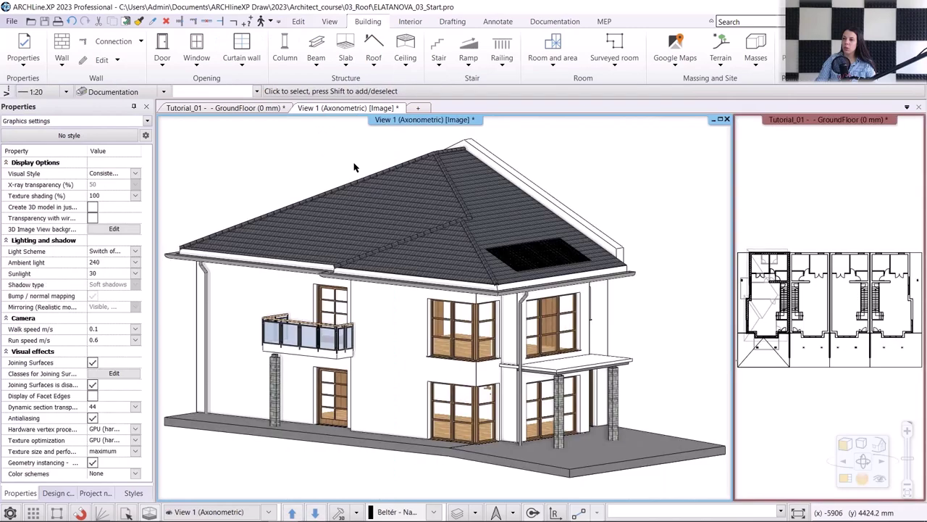
{"action": "scroll", "coordinate": [486, 388], "scroll_direction": "up", "scroll_amount": 3}
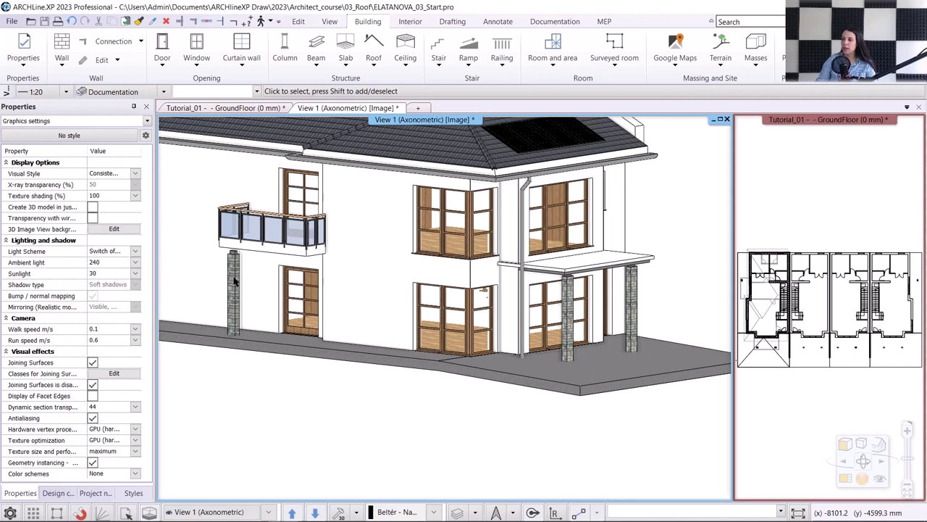
{"action": "left_click", "coordinate": [234, 283]}
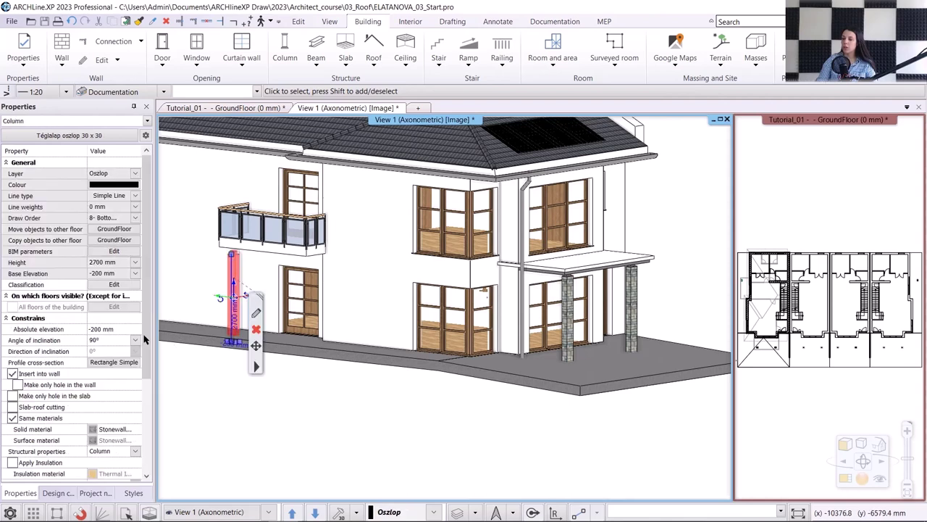
{"action": "left_click", "coordinate": [96, 263]}
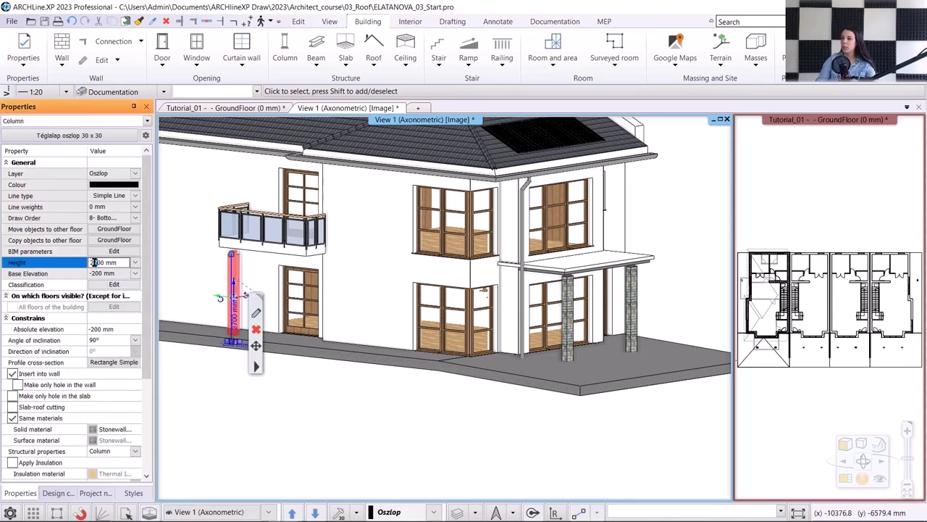
{"action": "key", "text": "Return"}
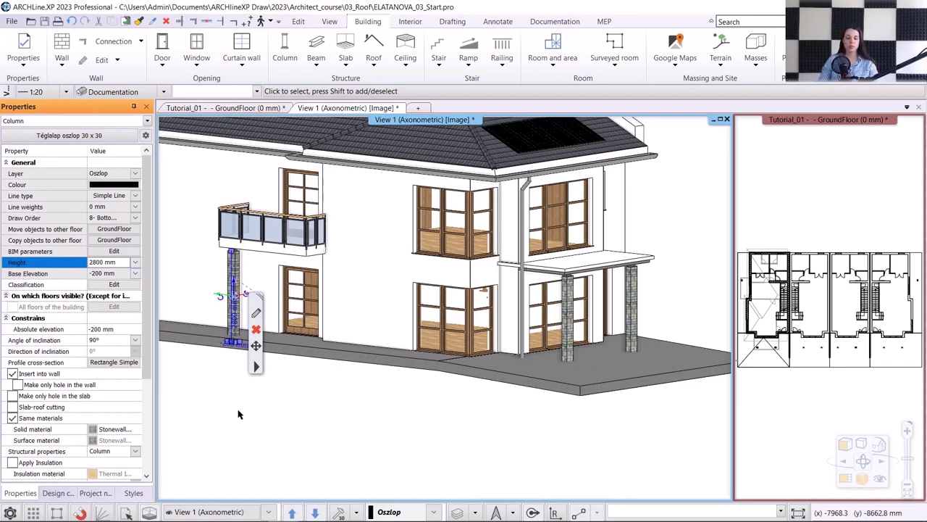
{"action": "left_click", "coordinate": [239, 405]}
{"action": "scroll", "coordinate": [435, 290], "scroll_direction": "up", "scroll_amount": 2}
{"action": "scroll", "coordinate": [434, 289], "scroll_direction": "down", "scroll_amount": 4}
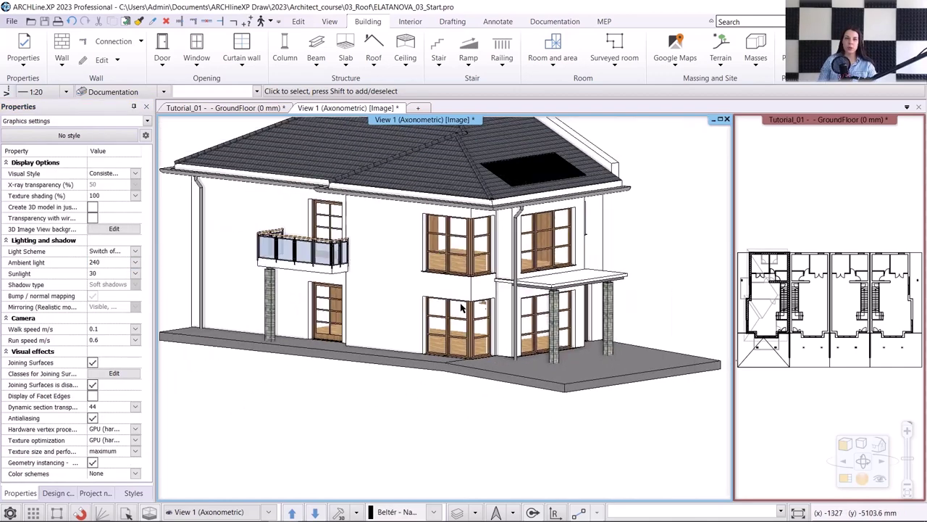
{"action": "middle_click_drag", "start_coordinate": [391, 294], "coordinate": [398, 312]}
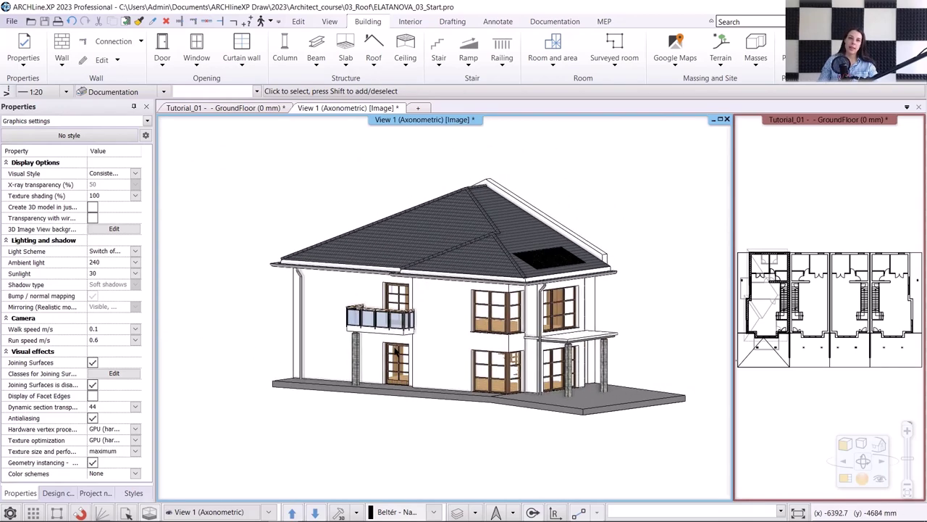